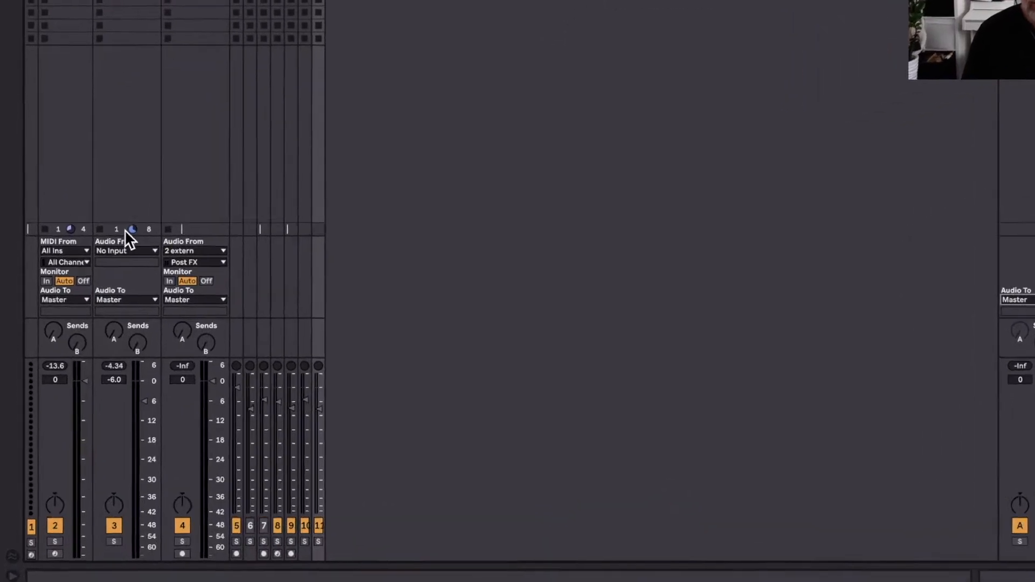
Step: Try Ext. In channel 1/2 as the Electro Funky track's audio input and restore No Input
left_click(104, 296)
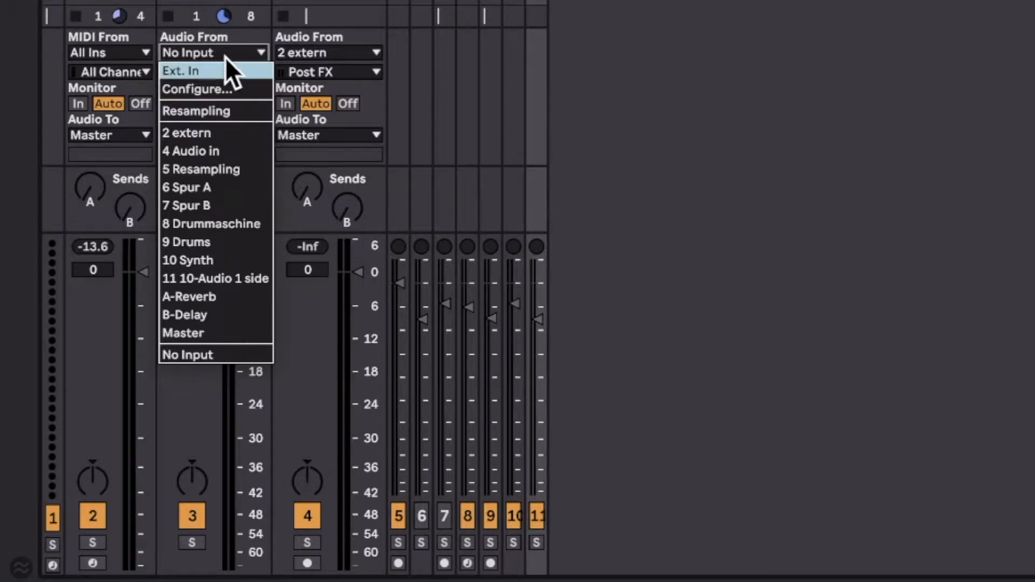
left_click(199, 72)
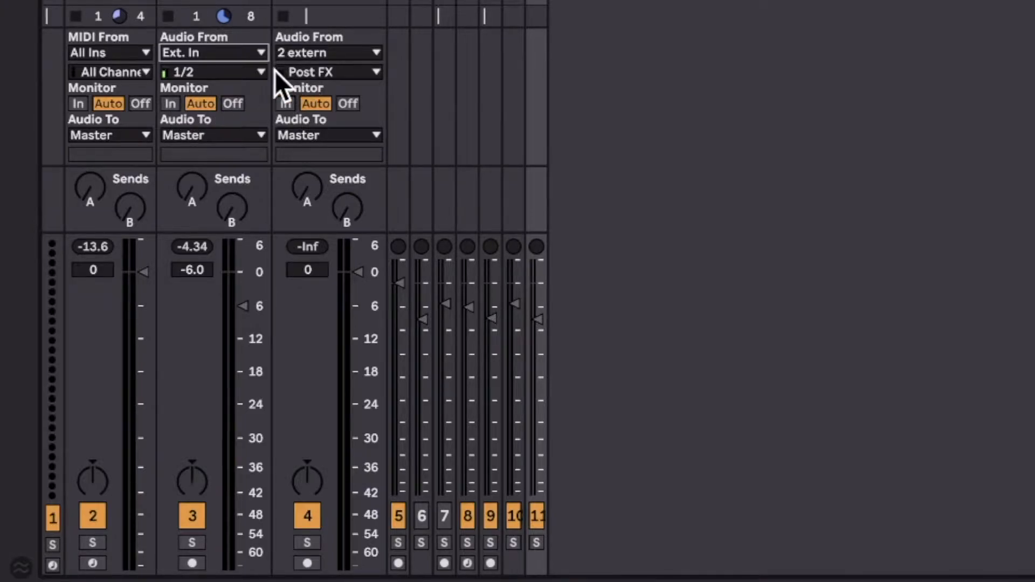
left_click(260, 72)
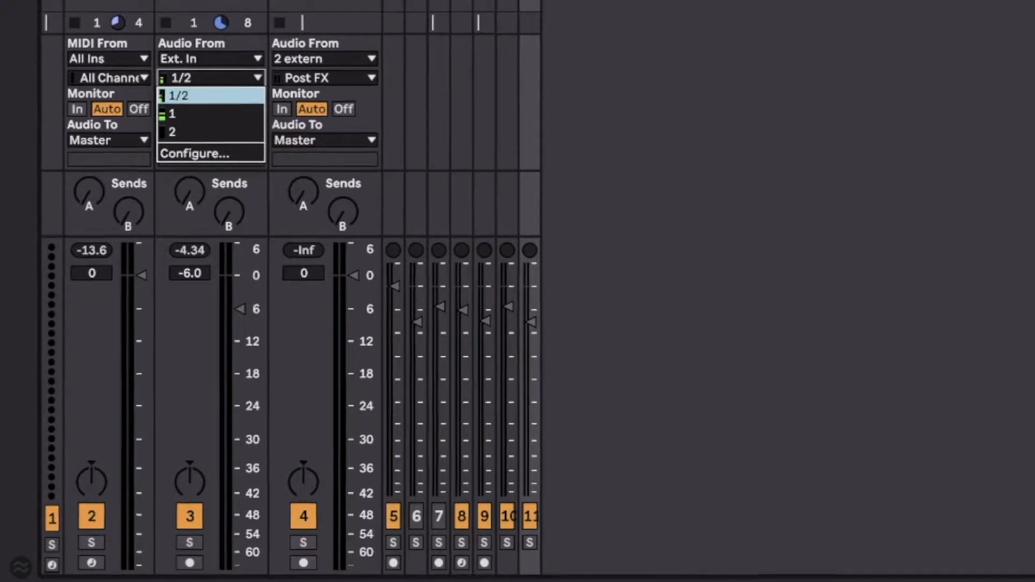
left_click(155, 107)
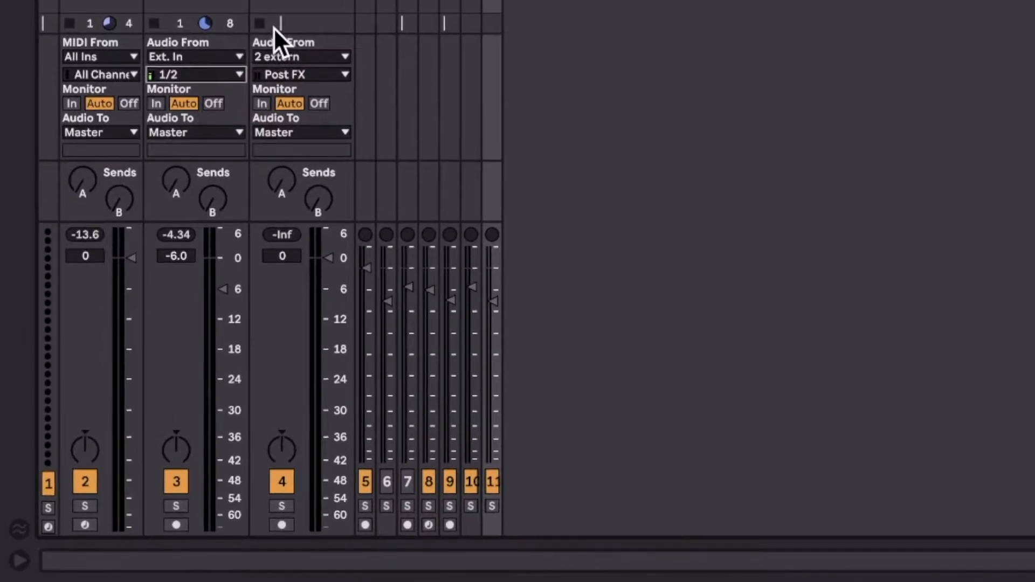
left_click(165, 191)
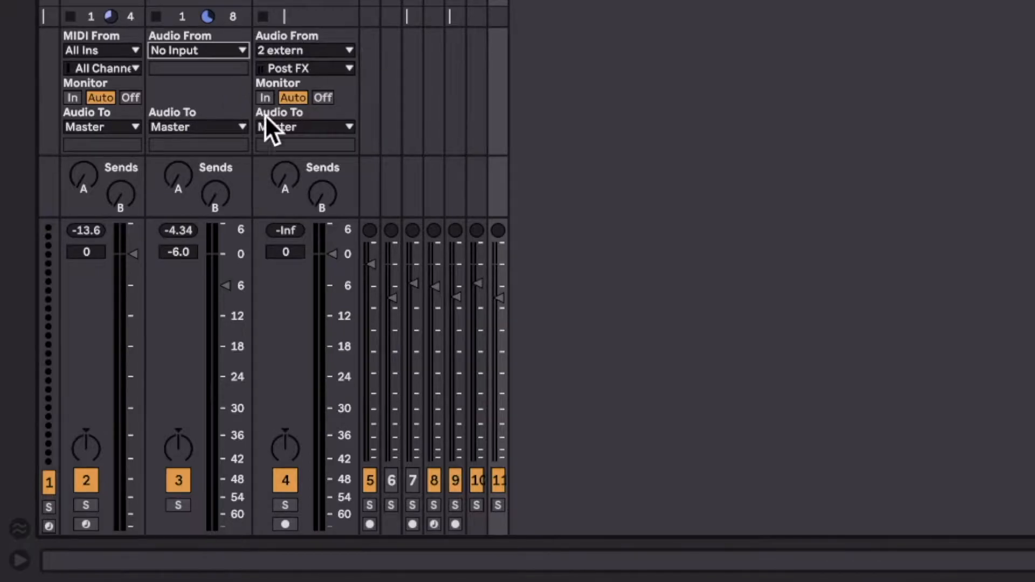
Step: Review the available input tap points and source tracks of the Audio in track, keeping 2 extern and Post FX
left_click(348, 69)
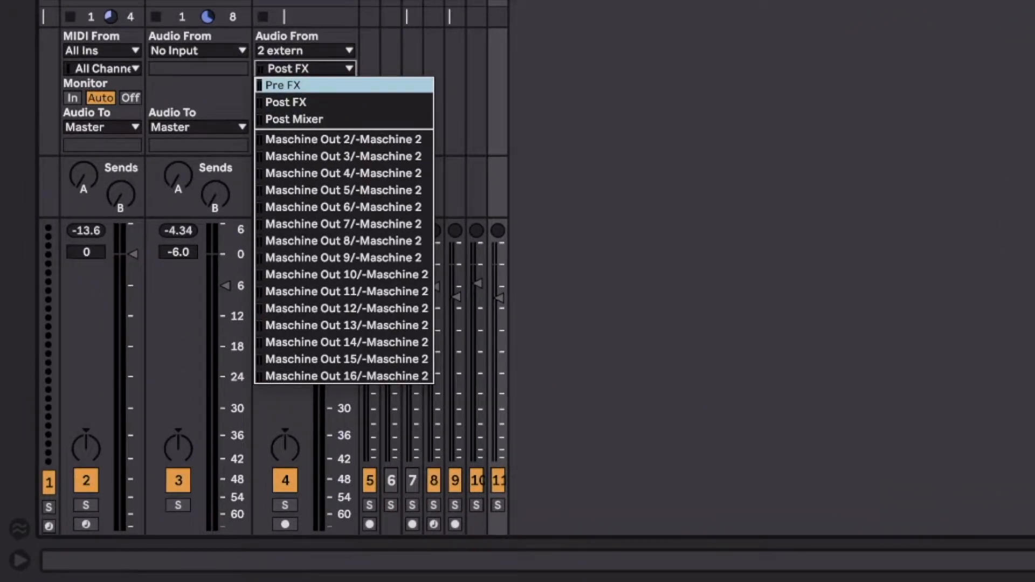
key("Escape")
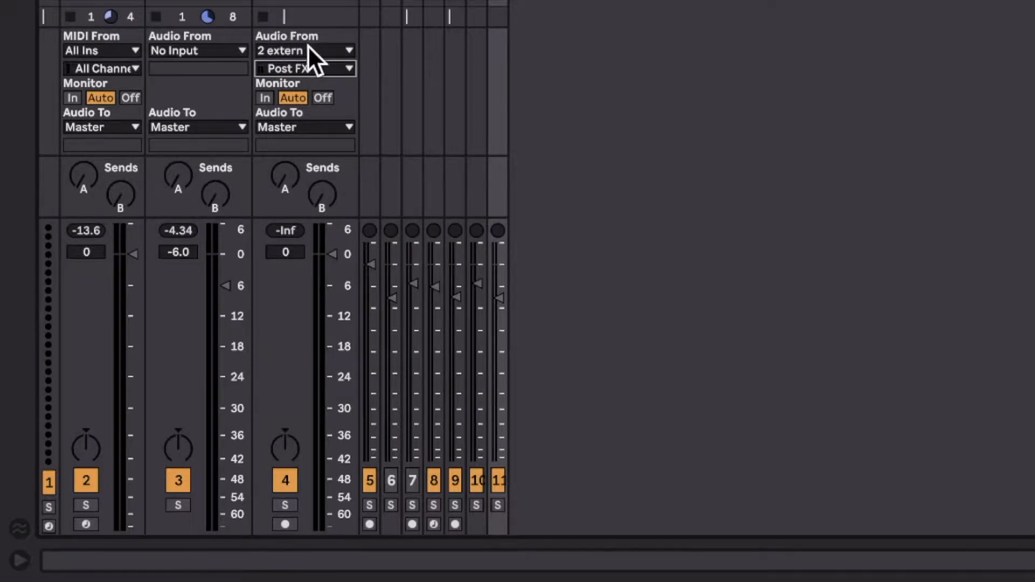
left_click(346, 51)
left_click(294, 124)
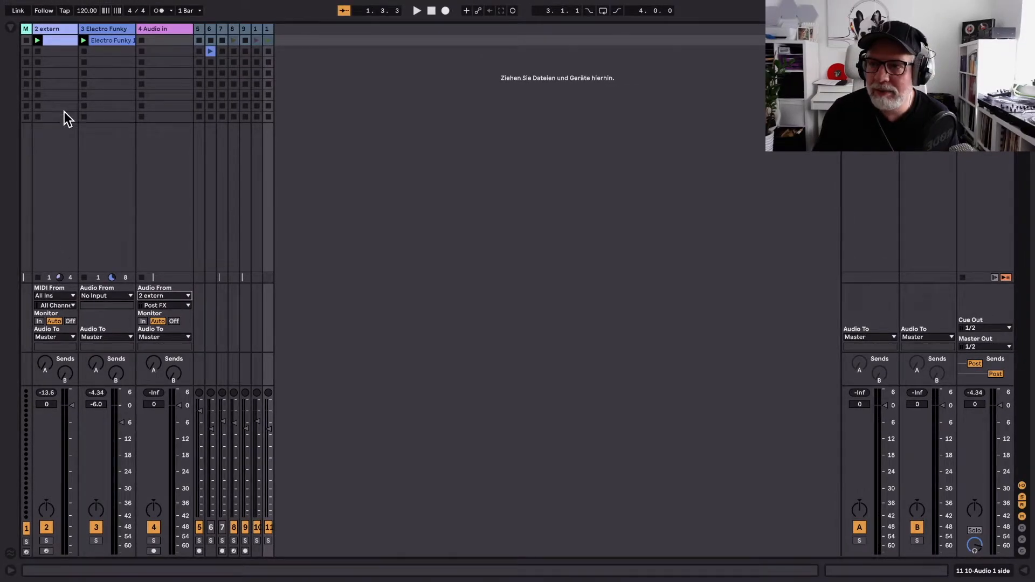
Step: Inspect the device chains of the 2 extern and Audio in tracks and hide the device view again
double_click(58, 31)
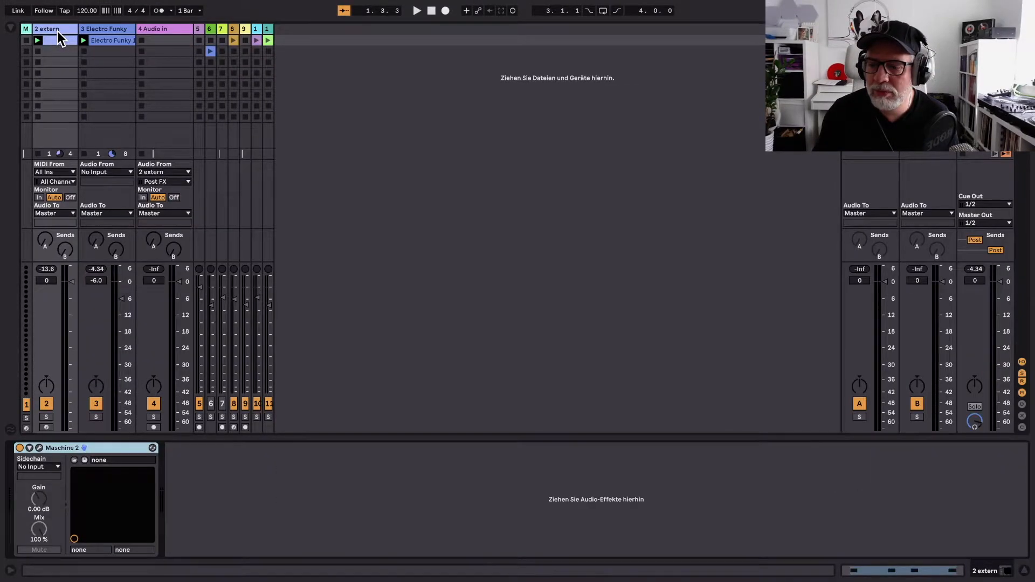
left_click(154, 30)
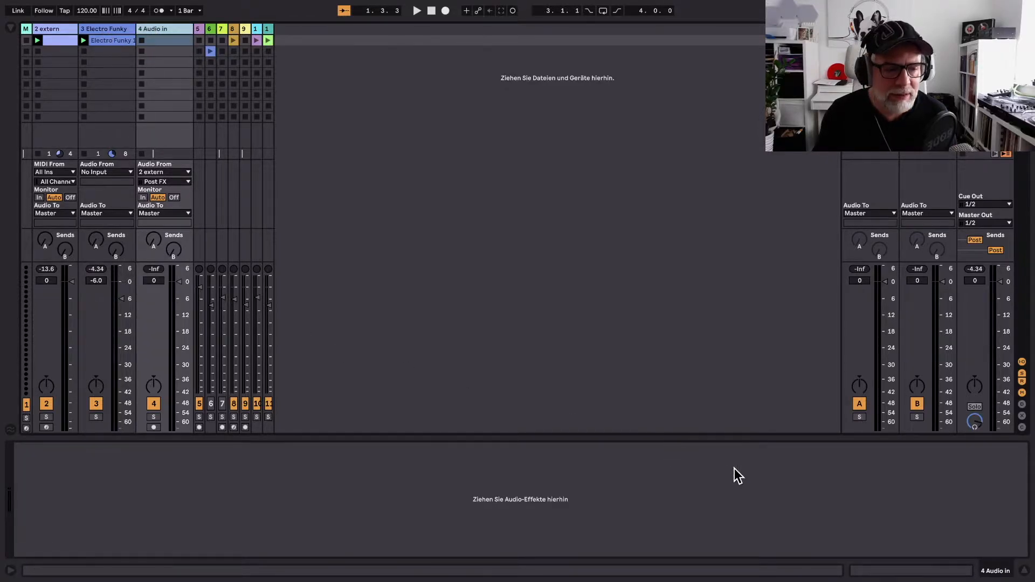
left_click(1023, 570)
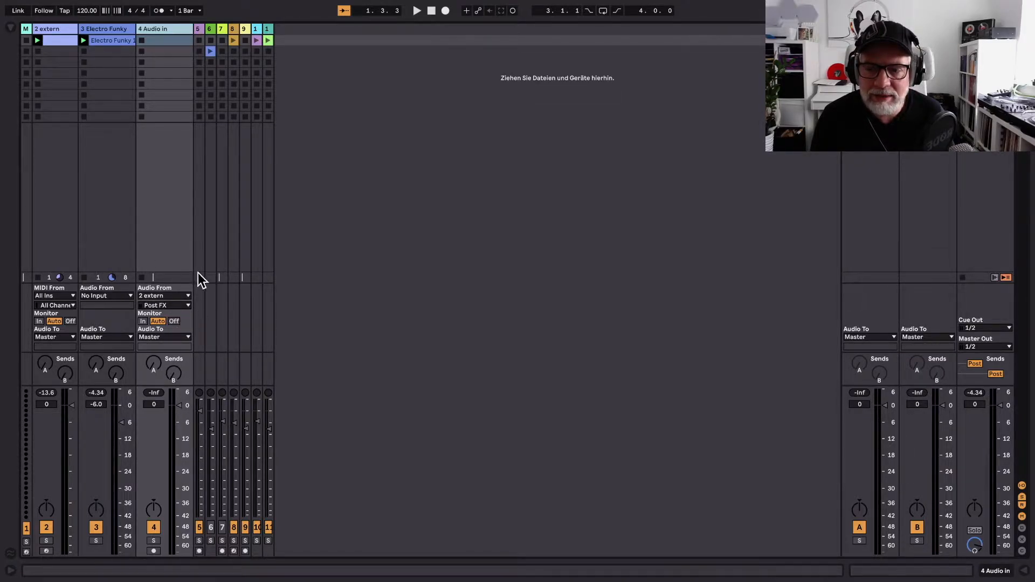
Step: Try Pre FX as the Audio in track's input tap point and return it to Post FX
left_click(164, 305)
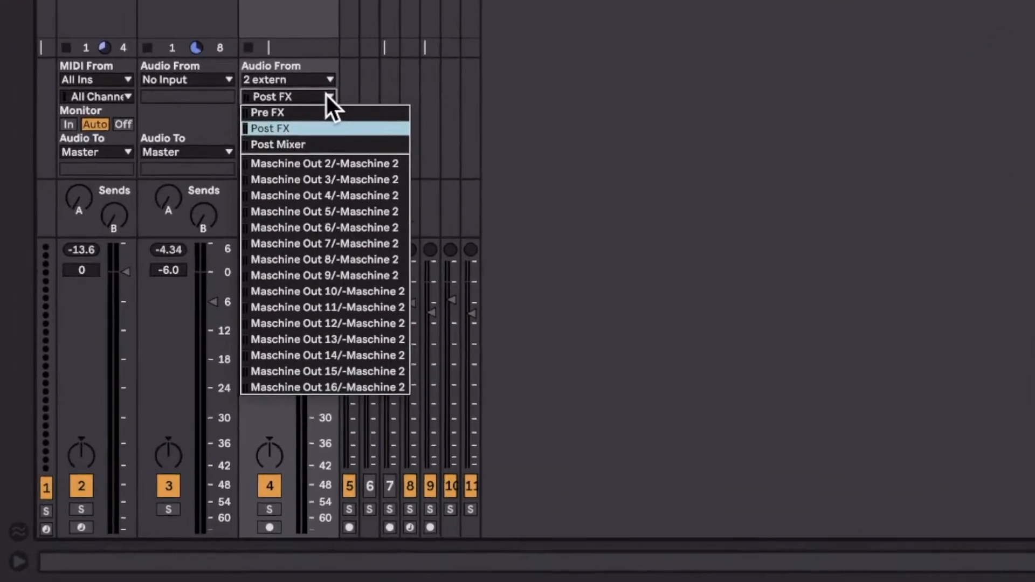
left_click(162, 315)
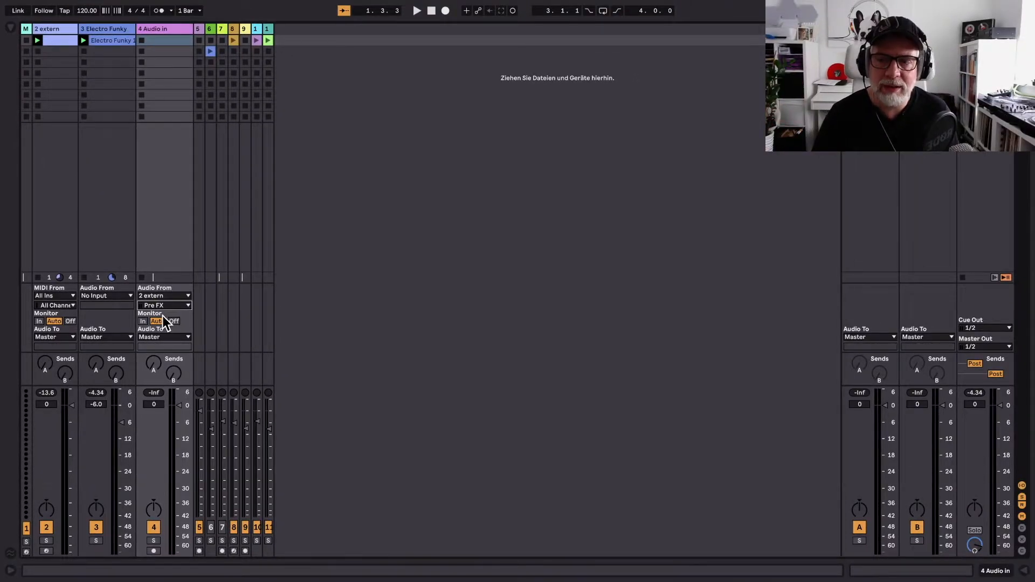
left_click(173, 307)
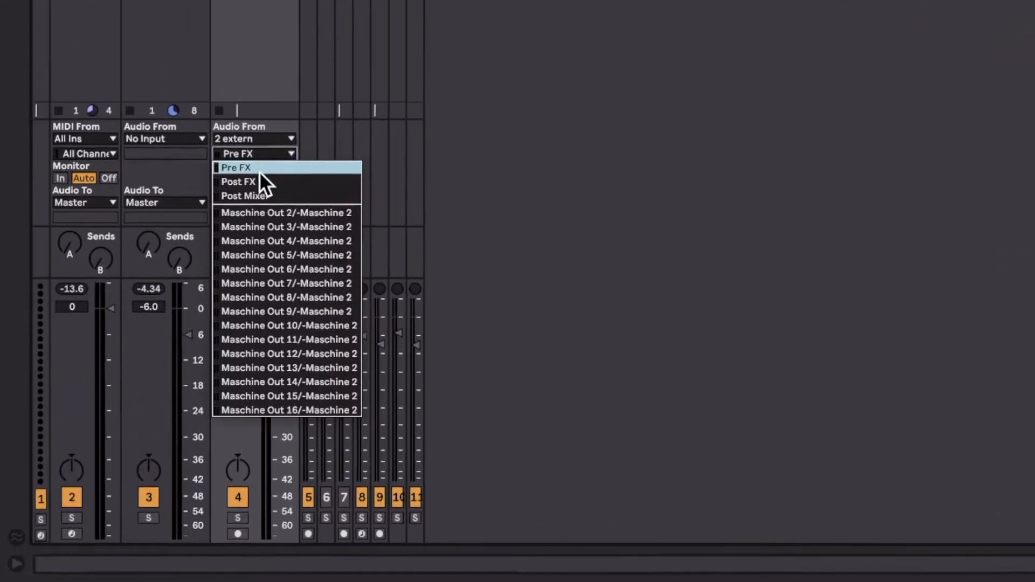
left_click(305, 100)
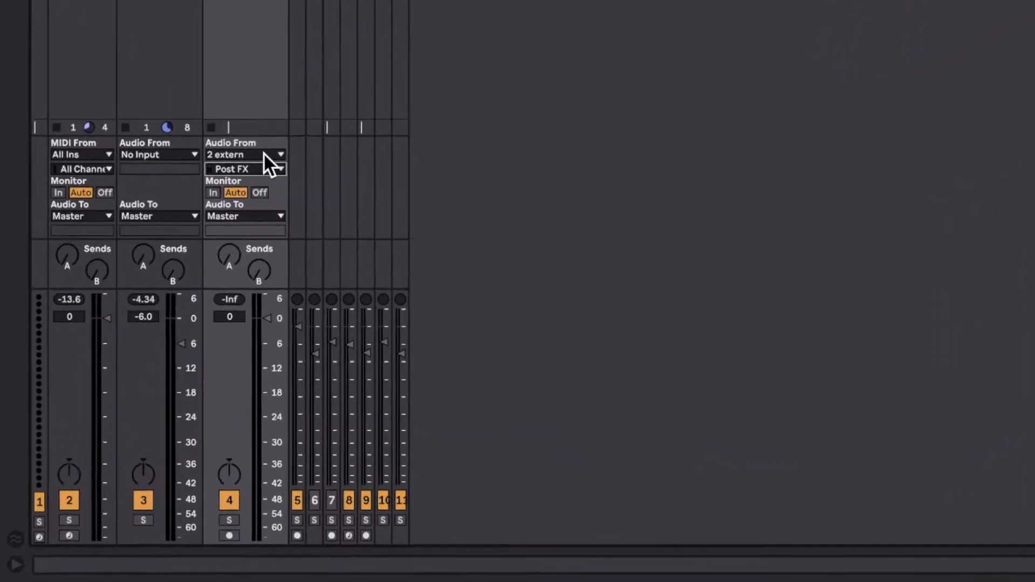
Step: Set the Audio in track's input tap point to Pre FX and its monitoring to In
left_click(276, 170)
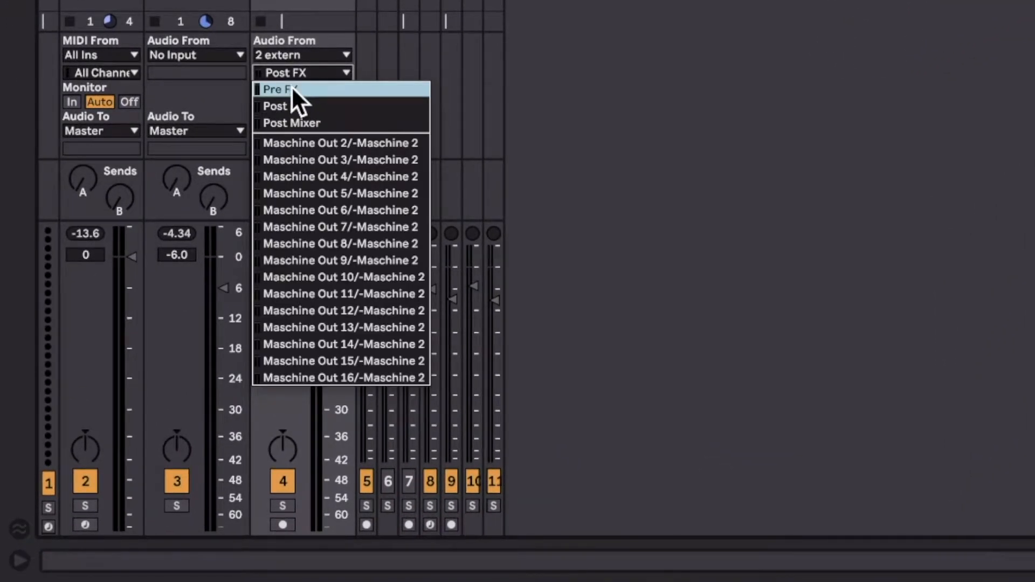
left_click(291, 89)
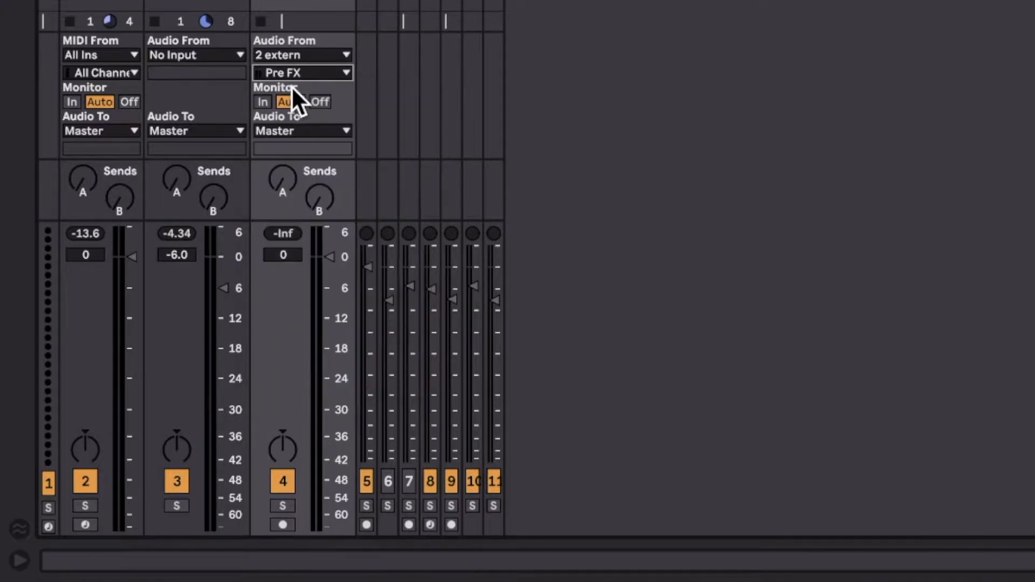
left_click(263, 101)
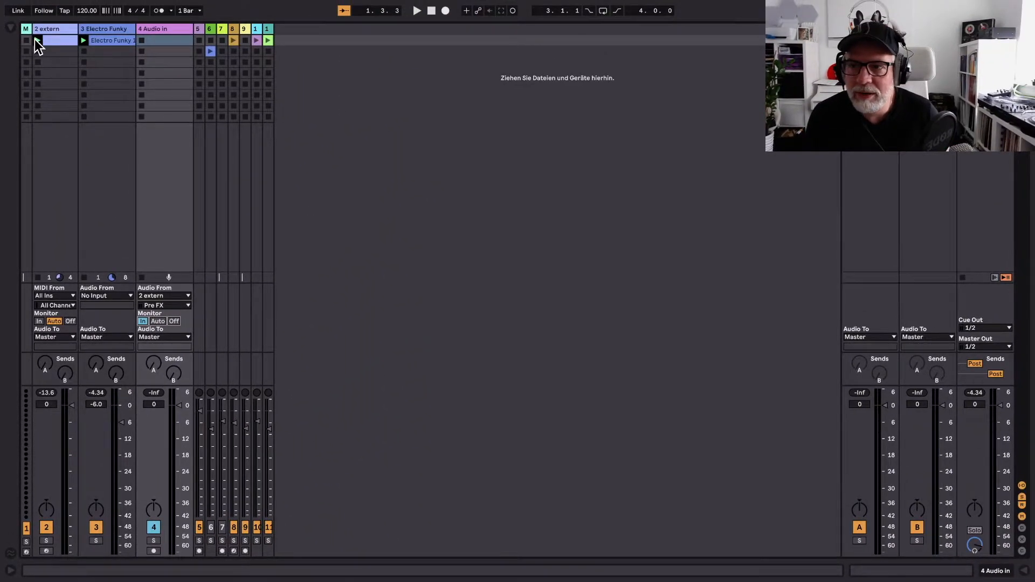
Step: Play the 2 extern clip with its track muted and switch the Audio in tap point to Post FX
left_click(37, 40)
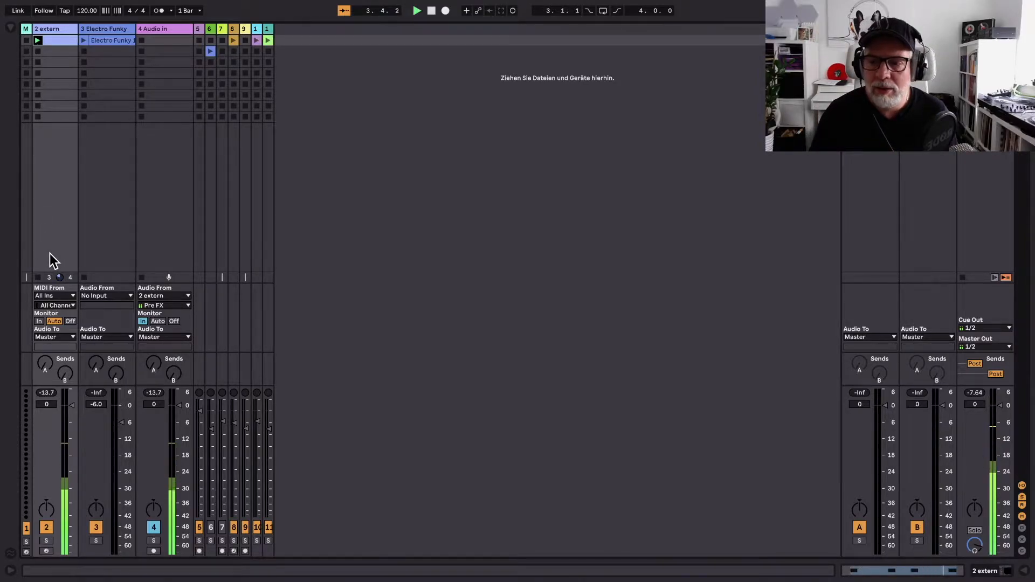
left_click(46, 527)
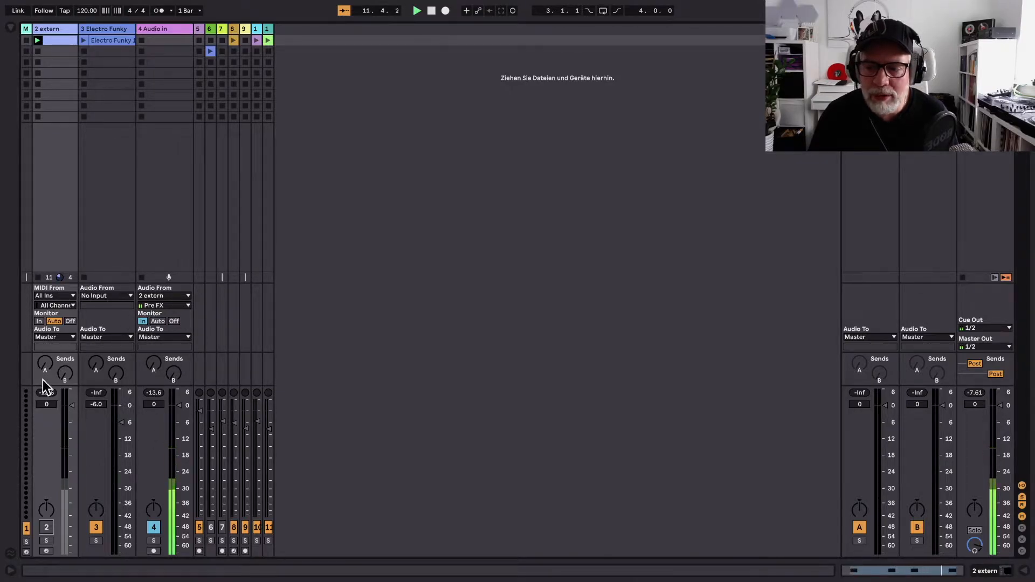
left_click(187, 305)
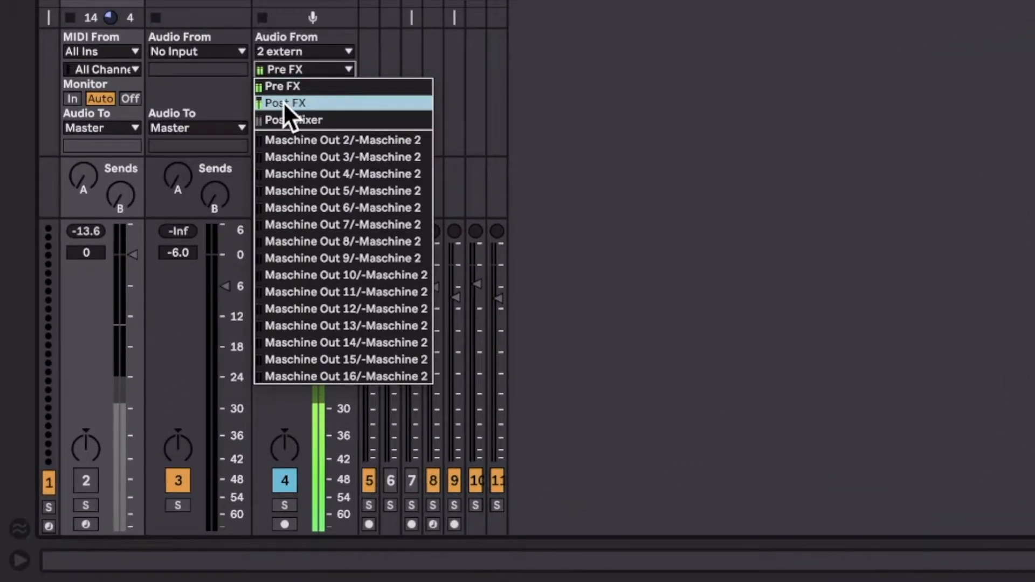
left_click(283, 103)
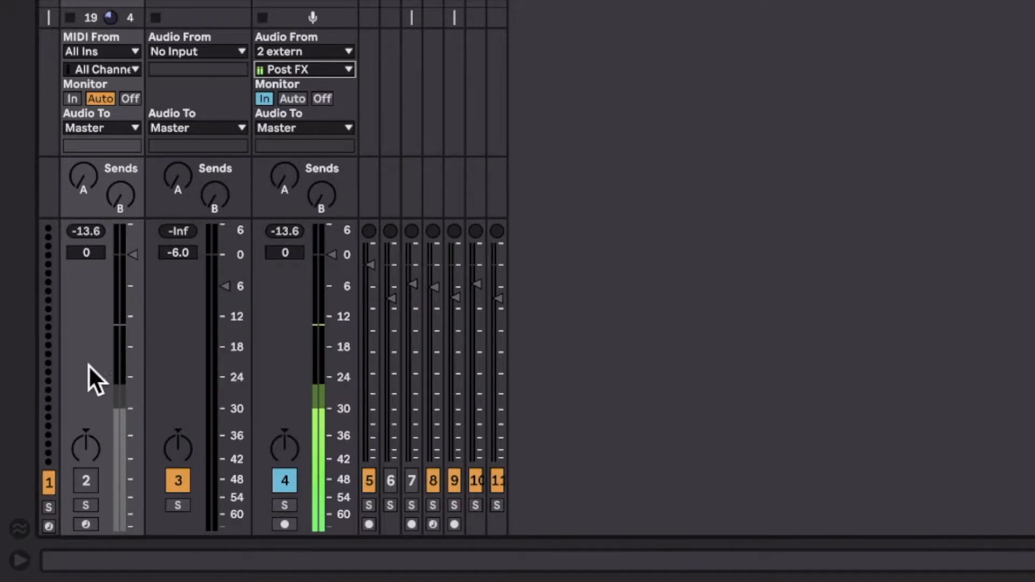
Step: Unmute the 2 extern track with its volume lowered to -63.5 dB and switch the Audio in tap point to Post Mixer
left_click(88, 478)
left_click_drag(133, 254, 133, 523)
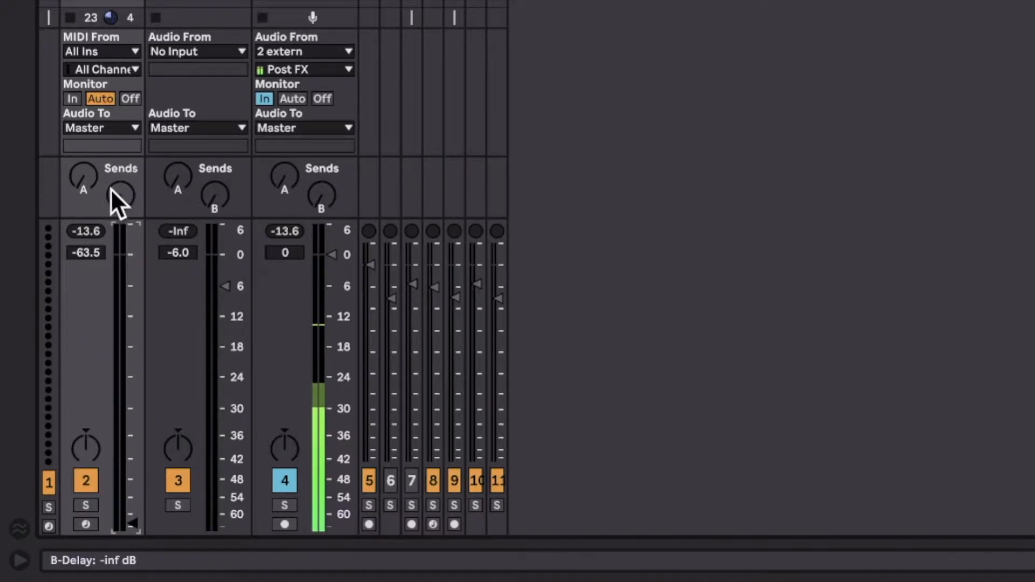
left_click(349, 66)
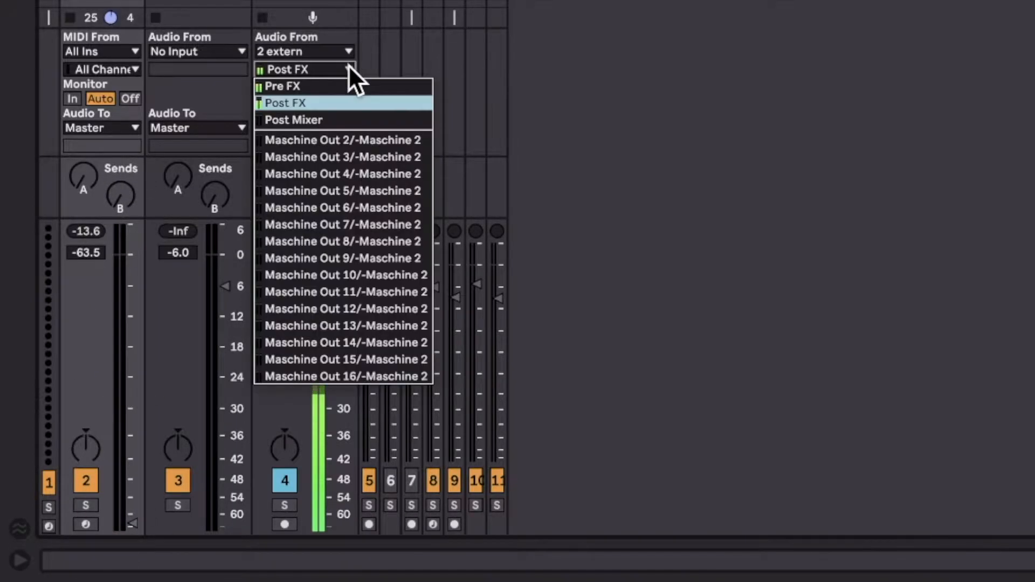
left_click(315, 120)
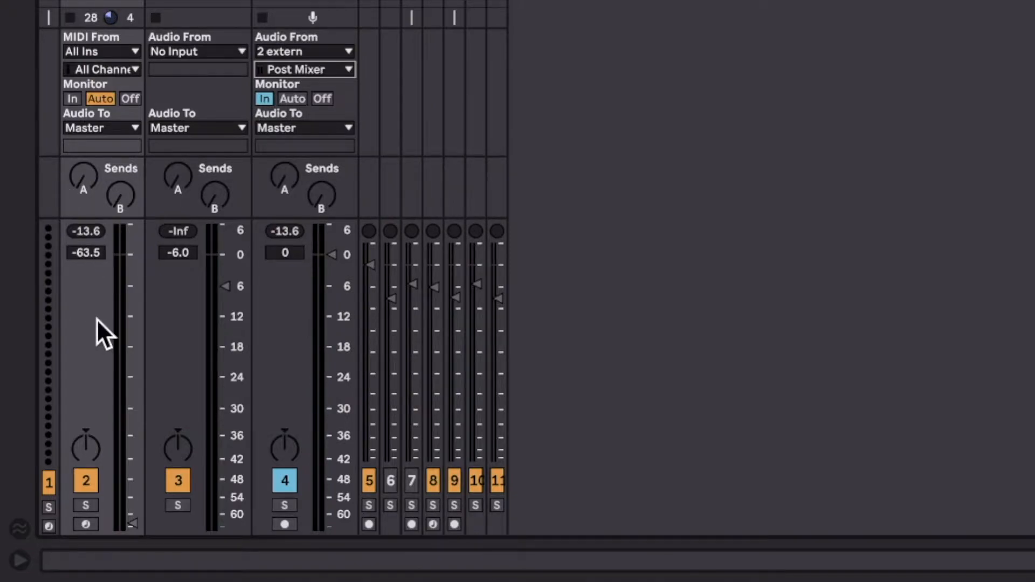
Step: Set the 2 extern track's volume to -5.0 dB and route the Audio in track's output to Sends Only
left_click_drag(134, 521, 135, 279)
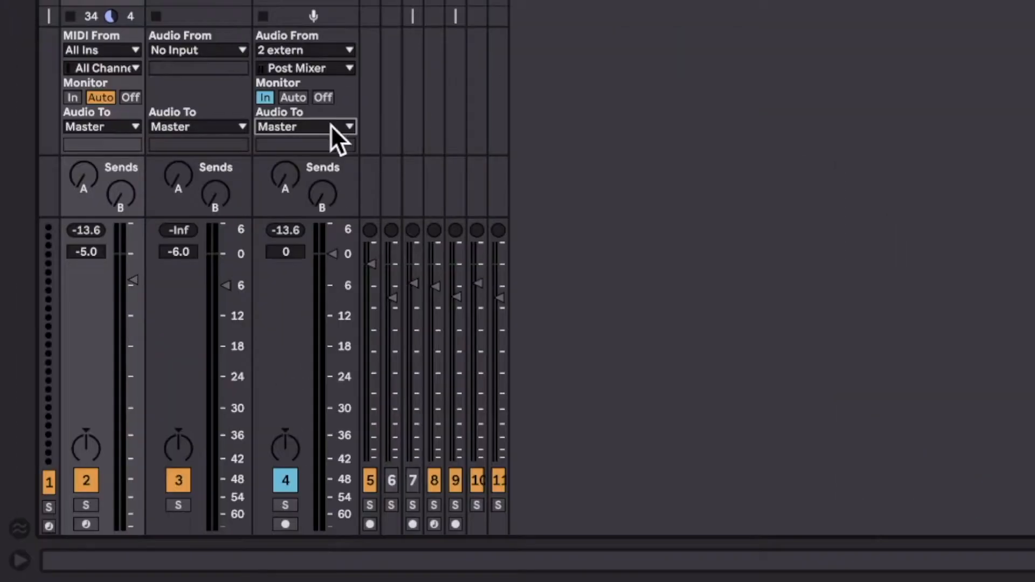
left_click(354, 125)
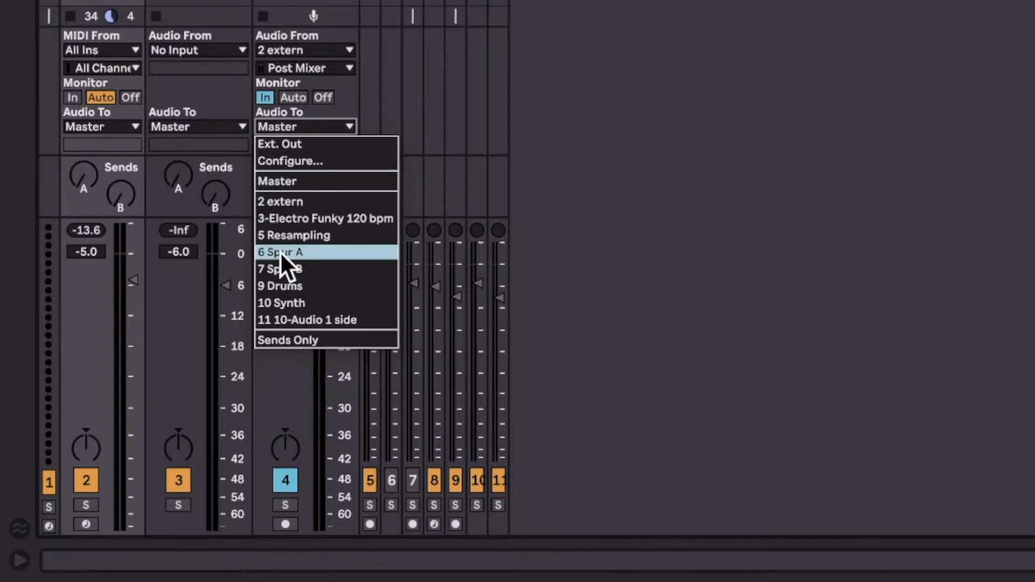
left_click(276, 340)
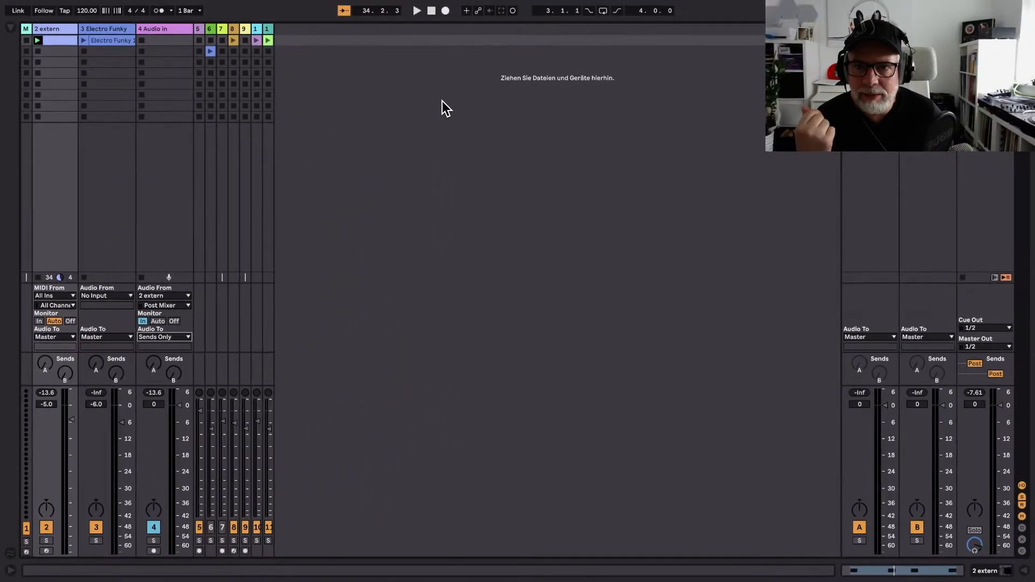
Step: With the 2 extern clip playing, solo the Audio in track temporarily and switch send A to Pre
left_click(38, 40)
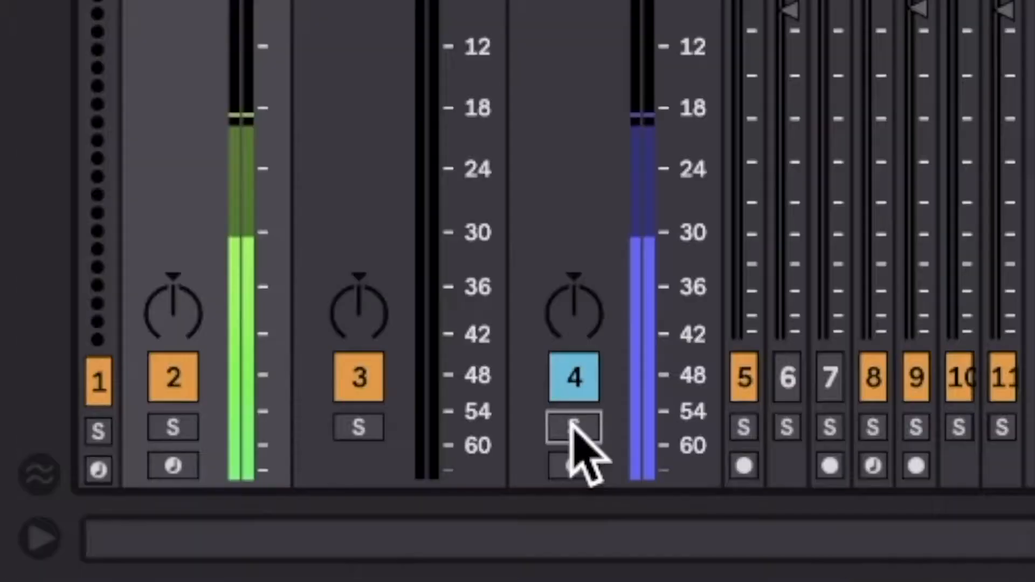
left_click(574, 427)
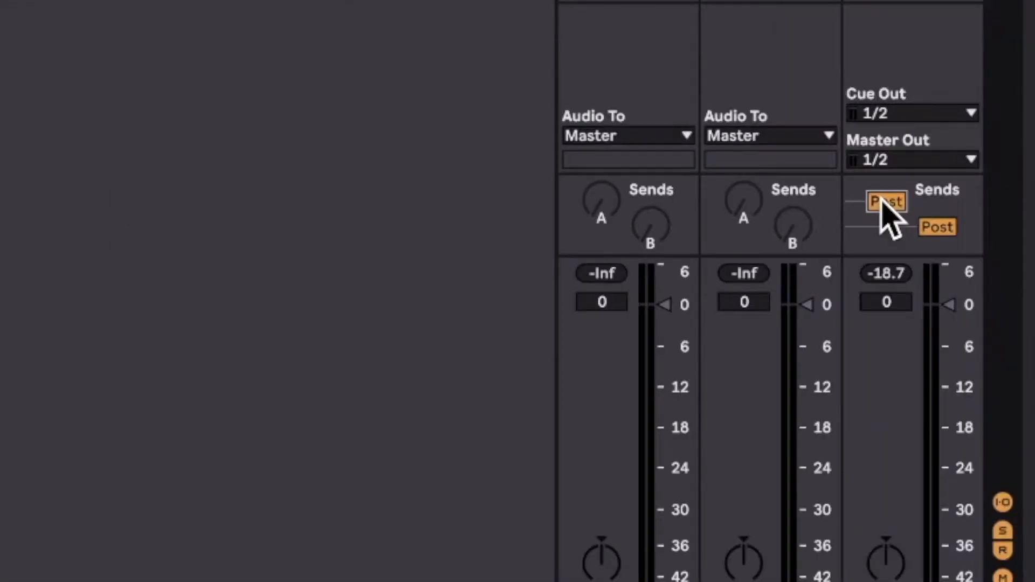
left_click(974, 364)
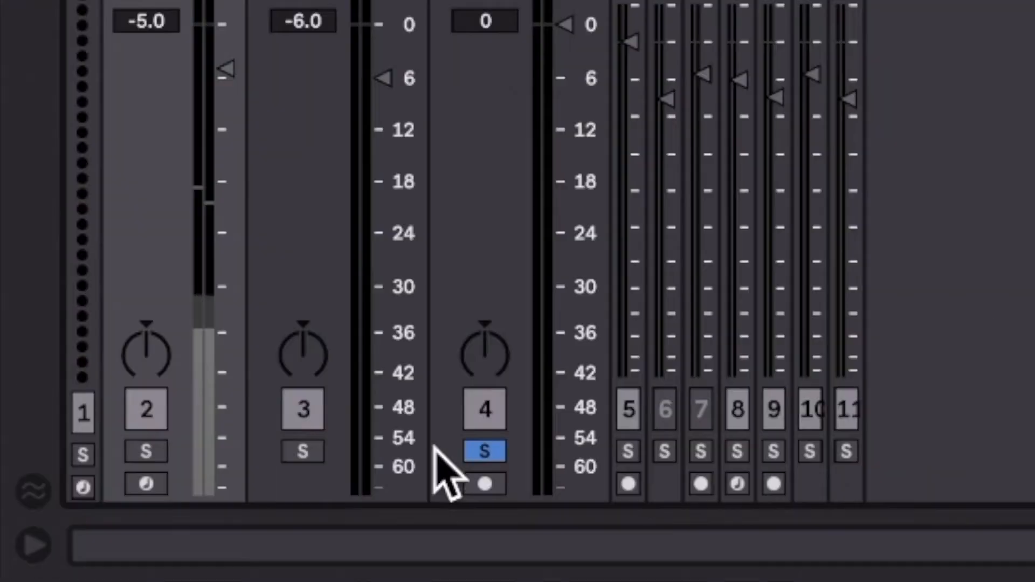
left_click(154, 540)
Step: Set the Audio in track's input tap point to Pre FX and mute the 2 extern track
left_click(332, 92)
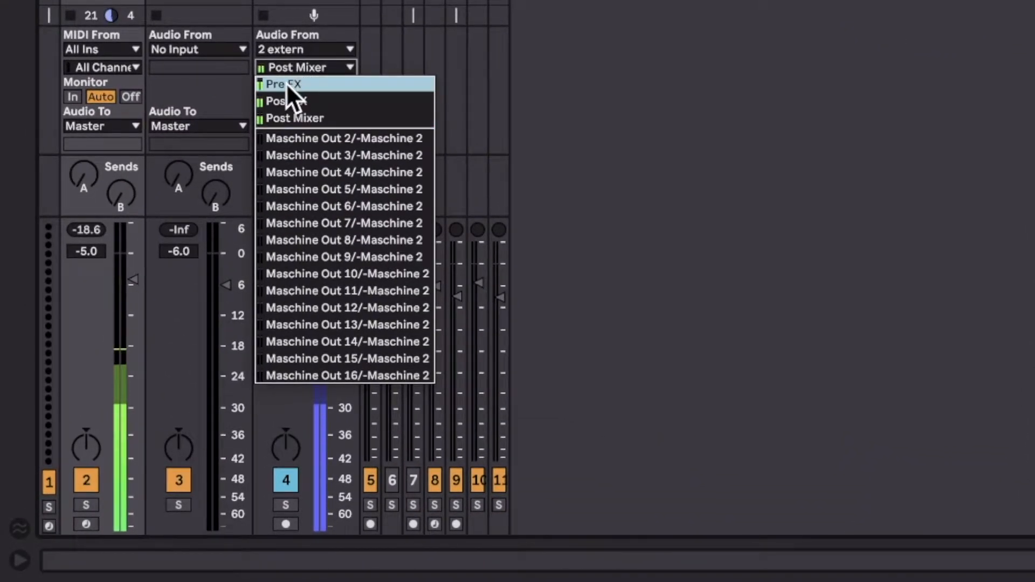
left_click(286, 83)
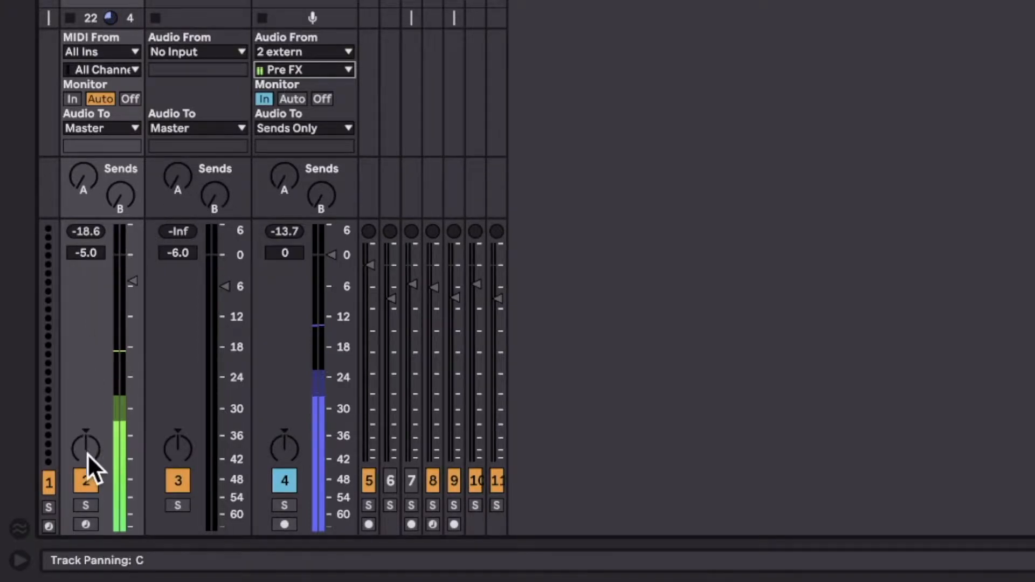
left_click(87, 479)
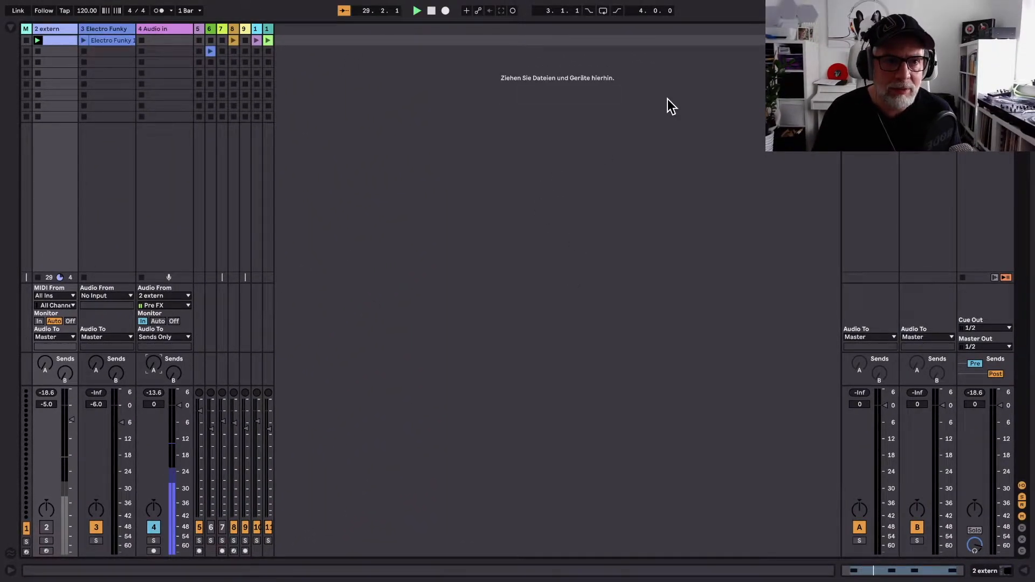
Step: Bypass the Reverb device on return A, then temporarily turn up the Audio in track's send A and bring it fully down again
double_click(870, 29)
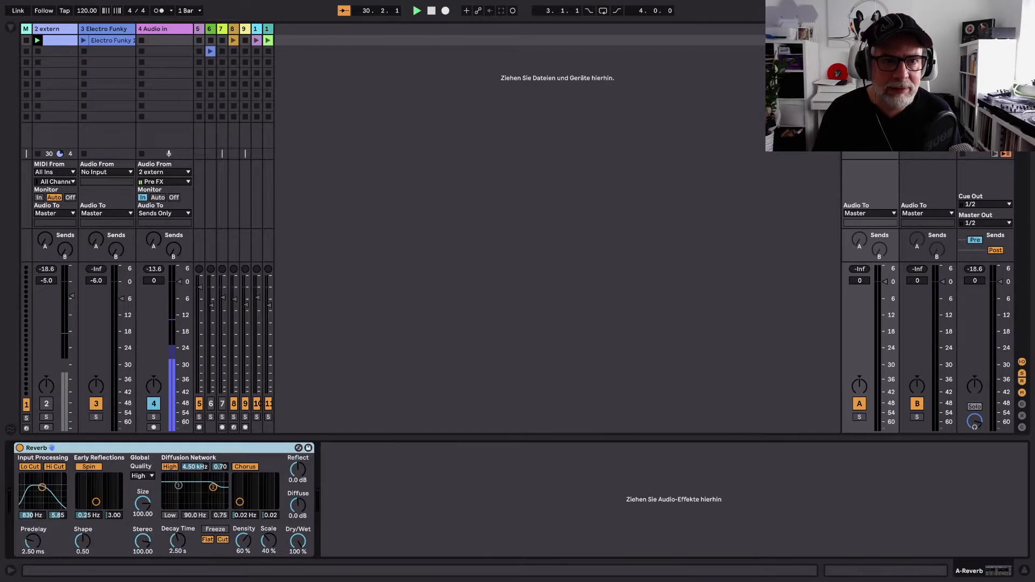
left_click(20, 448)
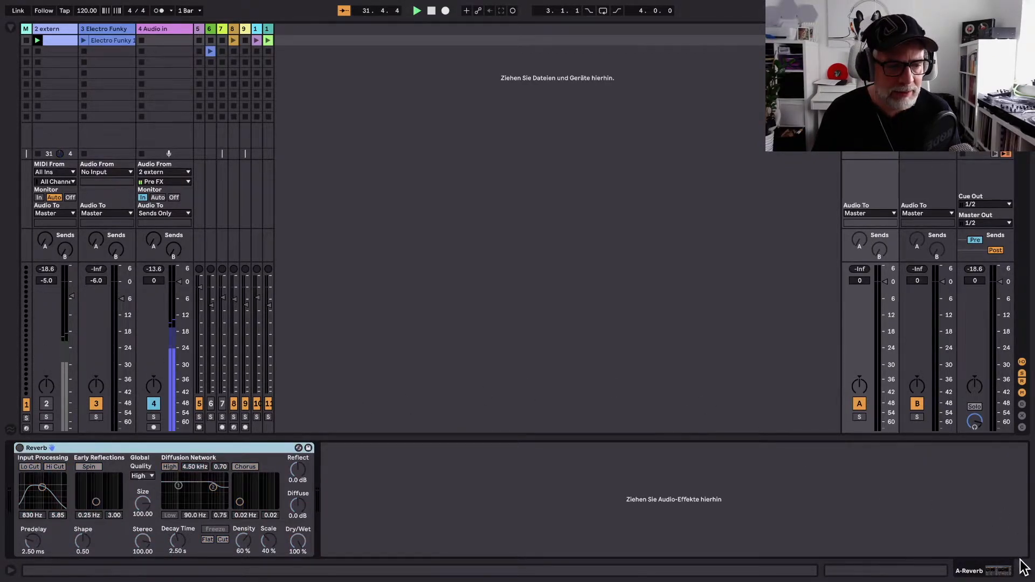
key("super+alt+l")
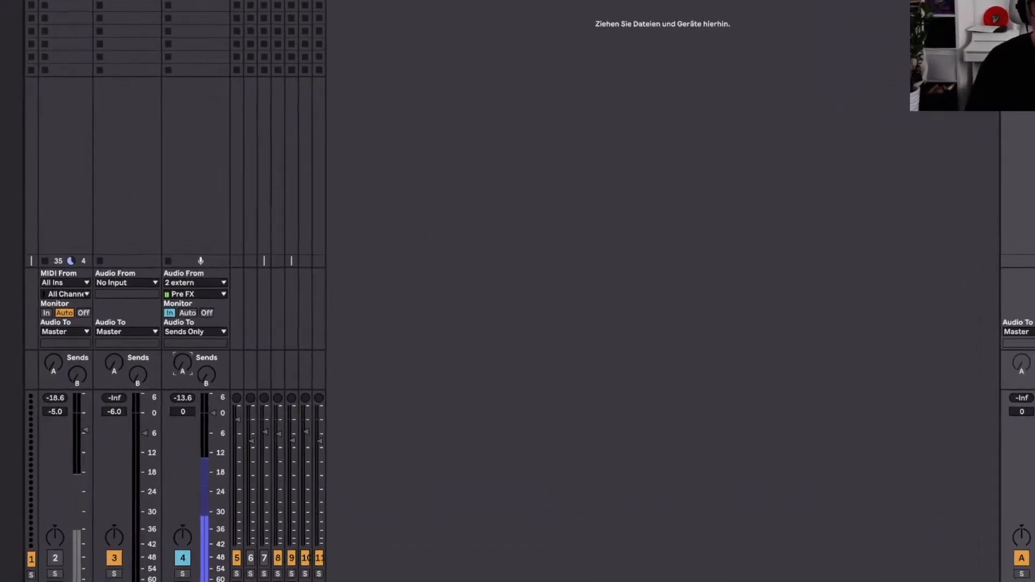
left_click_drag(182, 364, 182, 323)
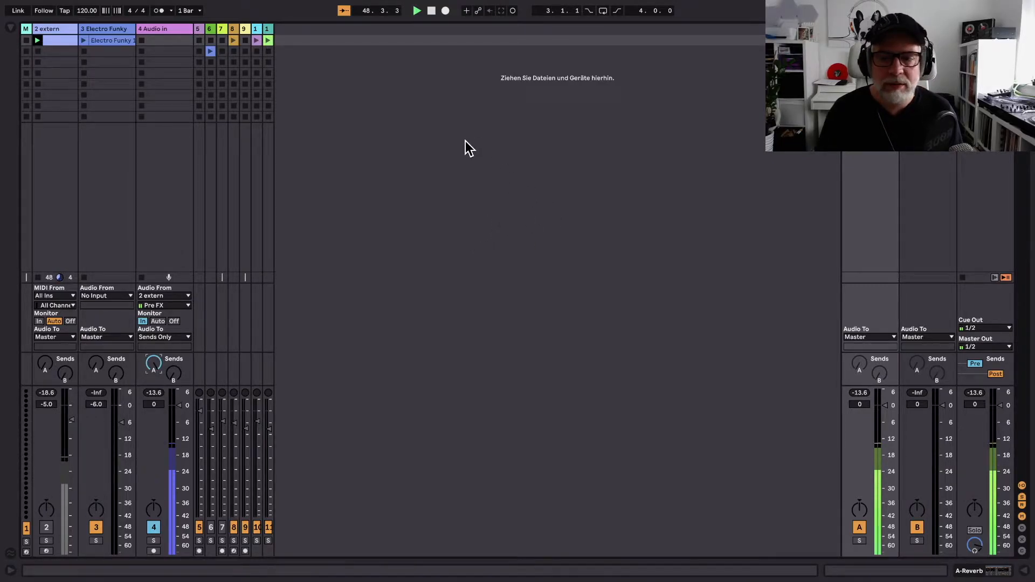
left_click_drag(161, 370, 160, 405)
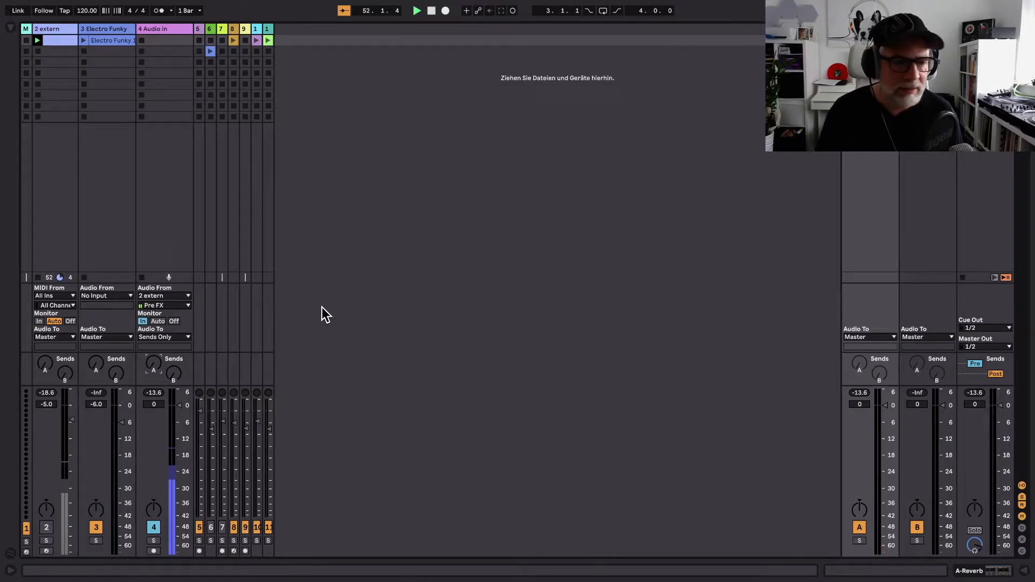
Step: Switch send A to Post and reactivate the Reverb device on return A
left_click(974, 365)
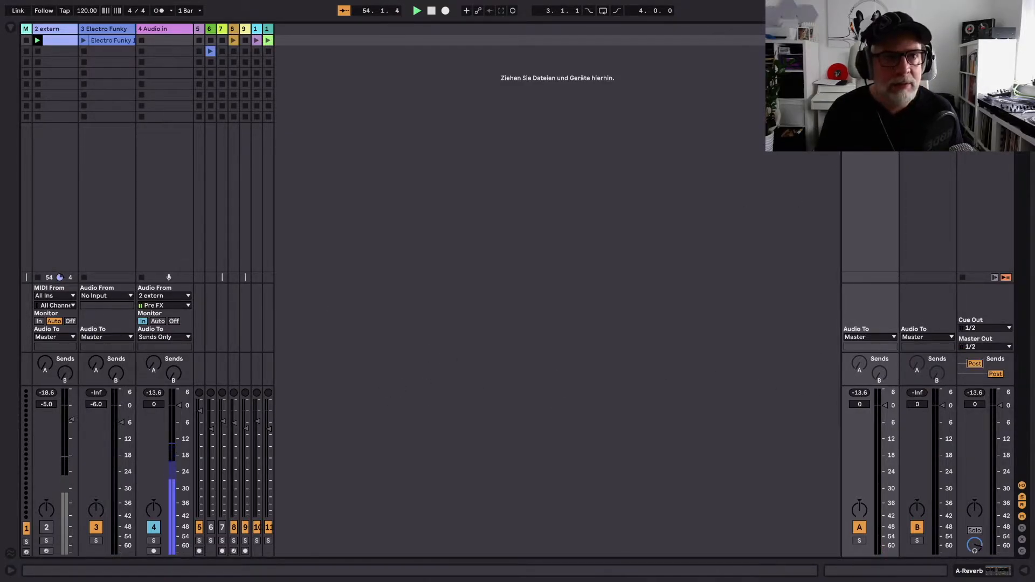
double_click(870, 28)
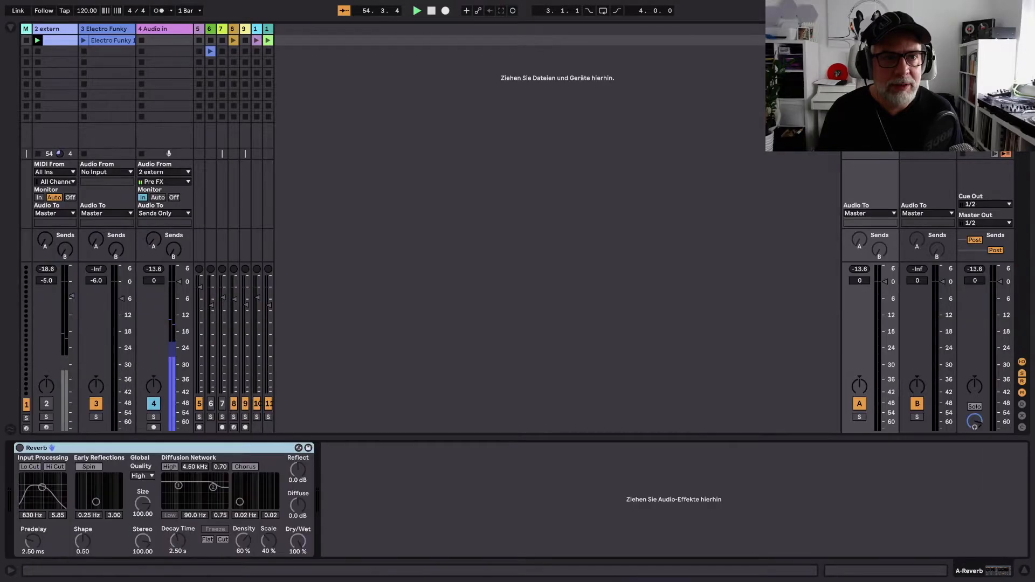
left_click(20, 448)
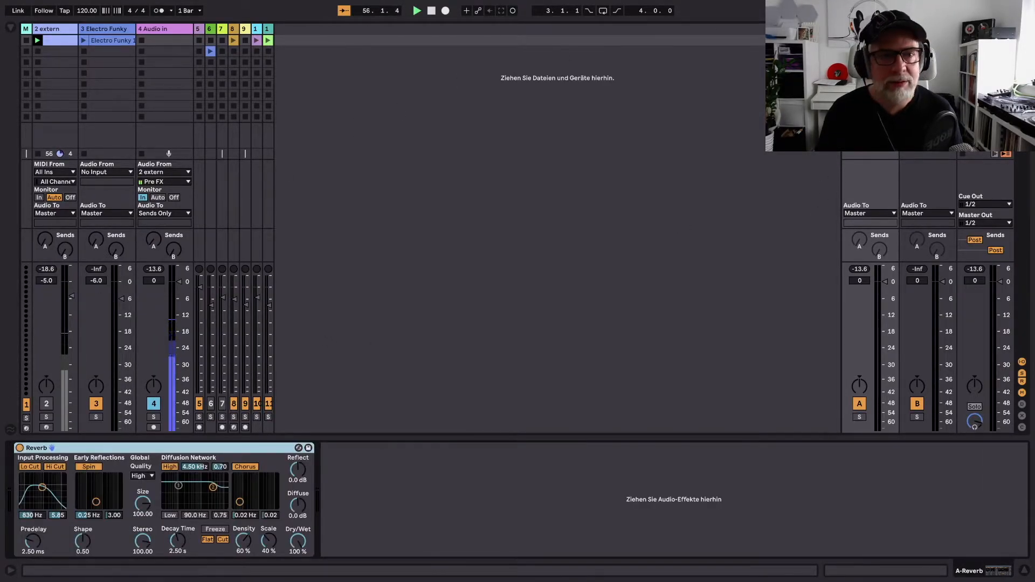
left_click(1023, 569)
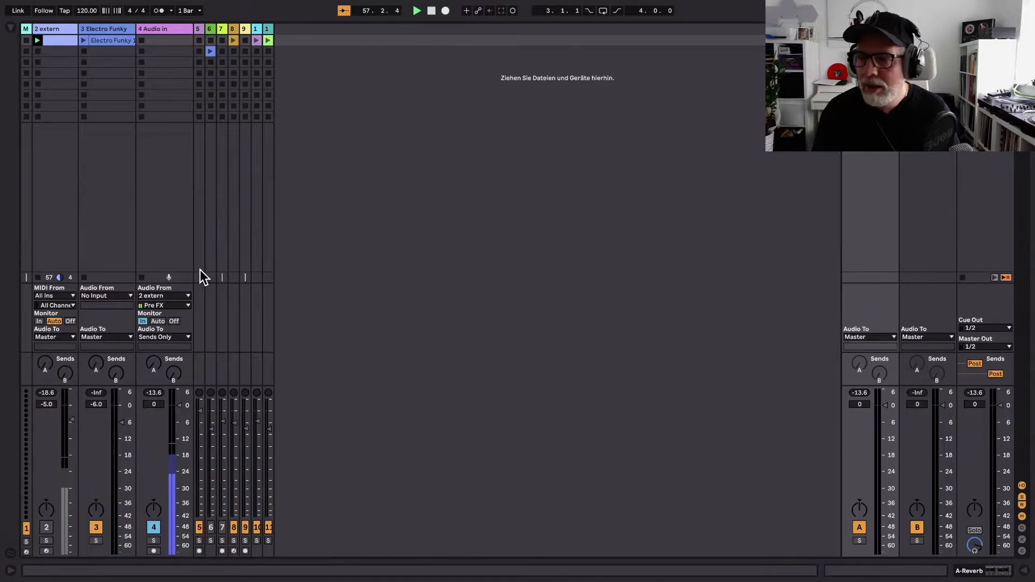
Step: Route the Audio in track's output to Master and set its monitoring to Auto
left_click(186, 337)
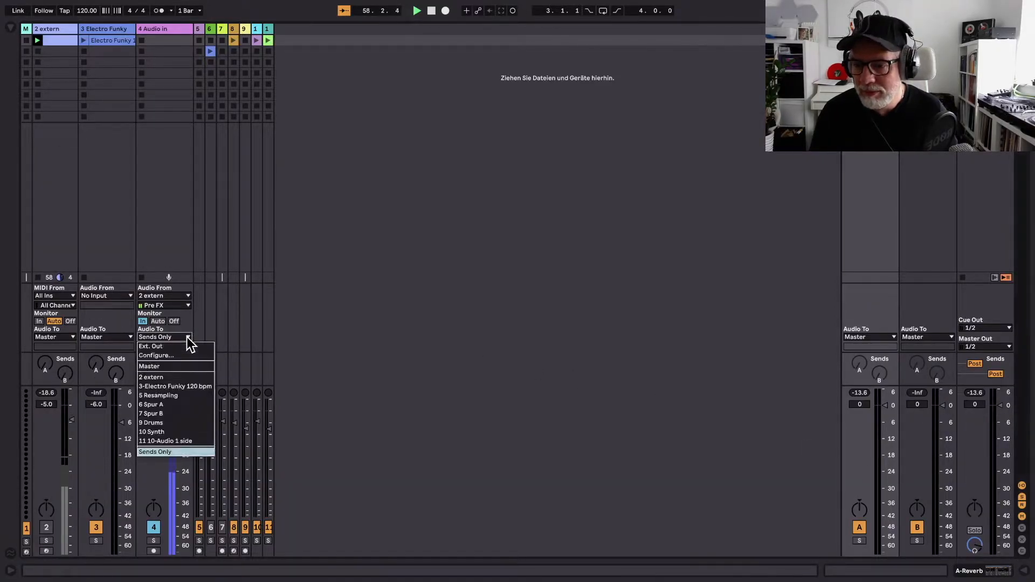
left_click(152, 367)
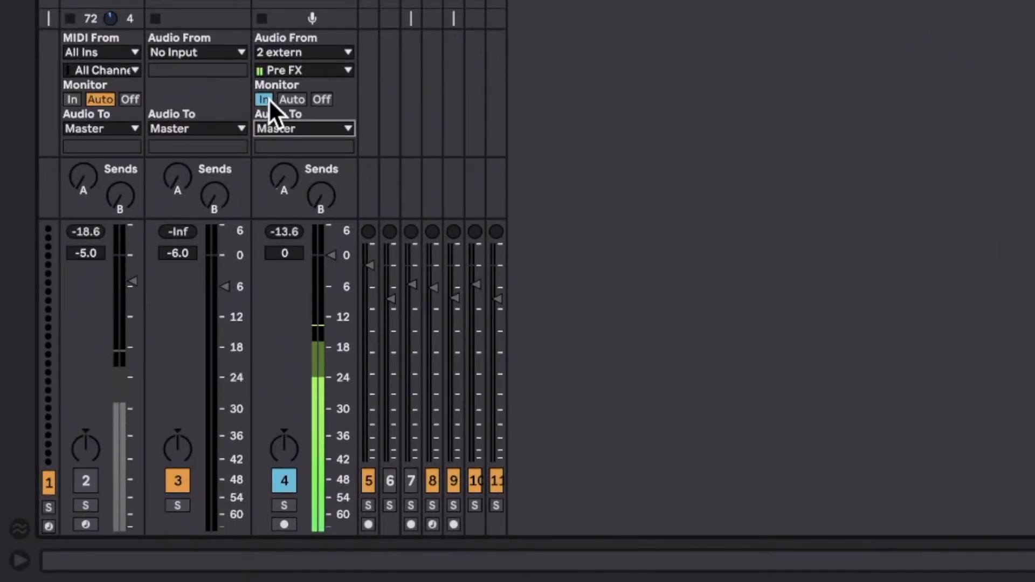
left_click(292, 99)
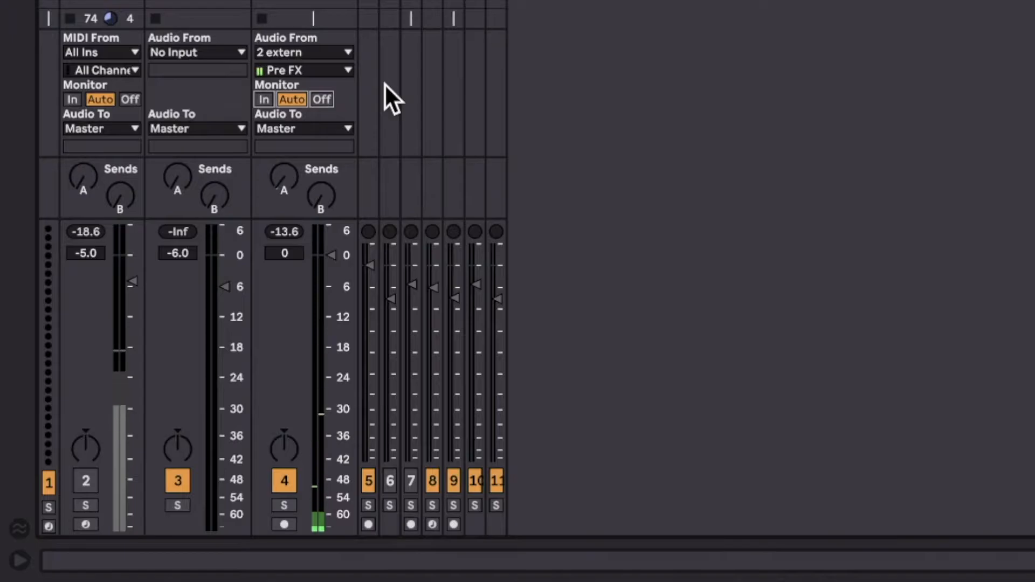
Step: Arm the Audio in track temporarily to hear its input with Auto monitoring, and disarm it again
left_click(286, 523)
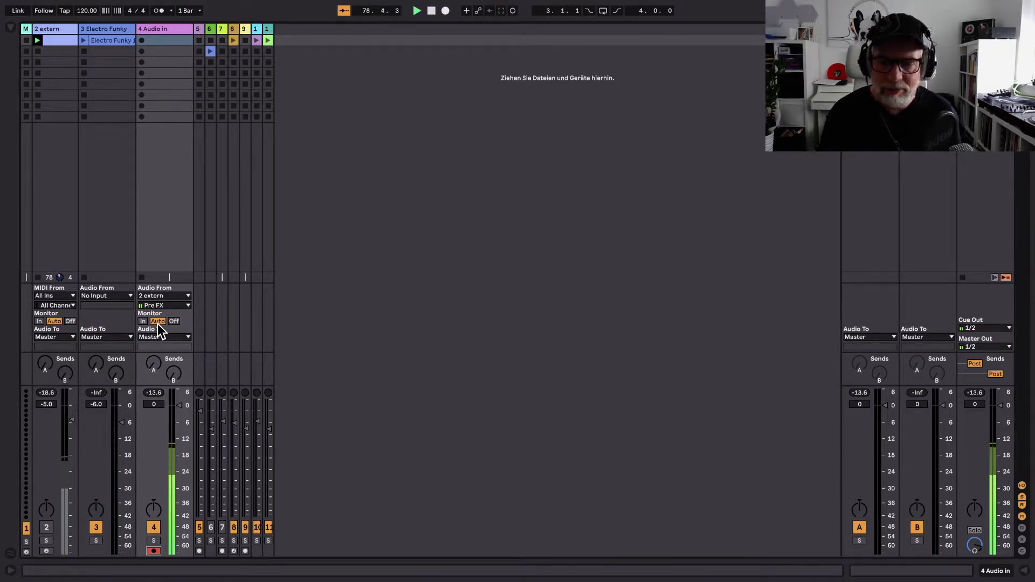
left_click(154, 550)
left_click(154, 550)
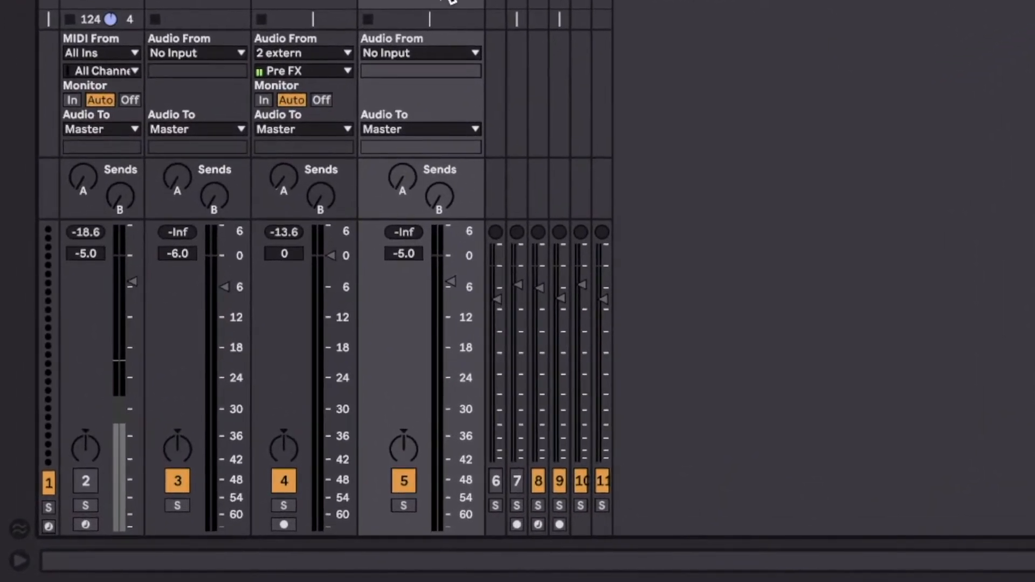
Step: Set the 5 Audio track's input to Resampling and launch the Electro Funky clip
left_click(476, 52)
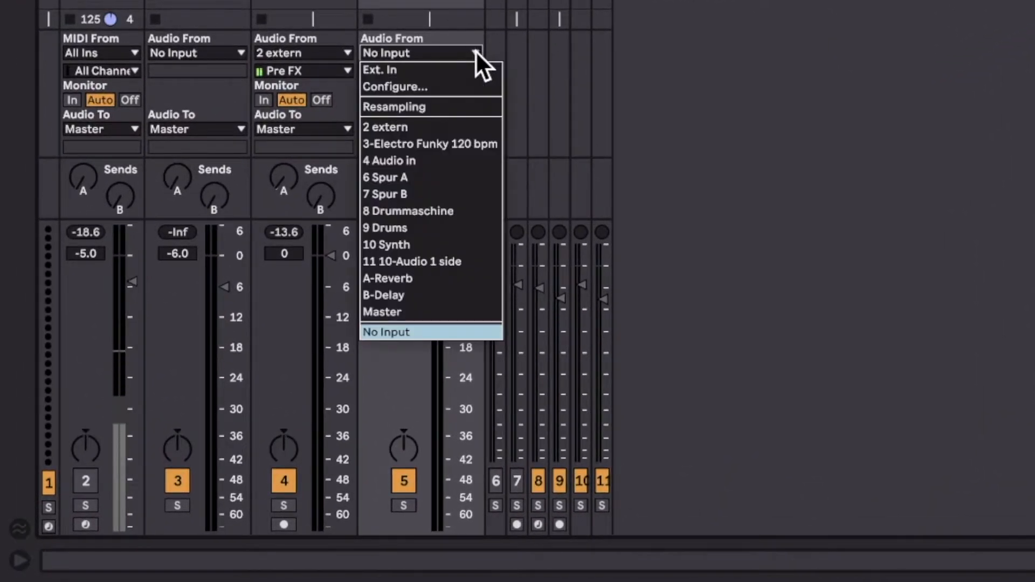
left_click(419, 106)
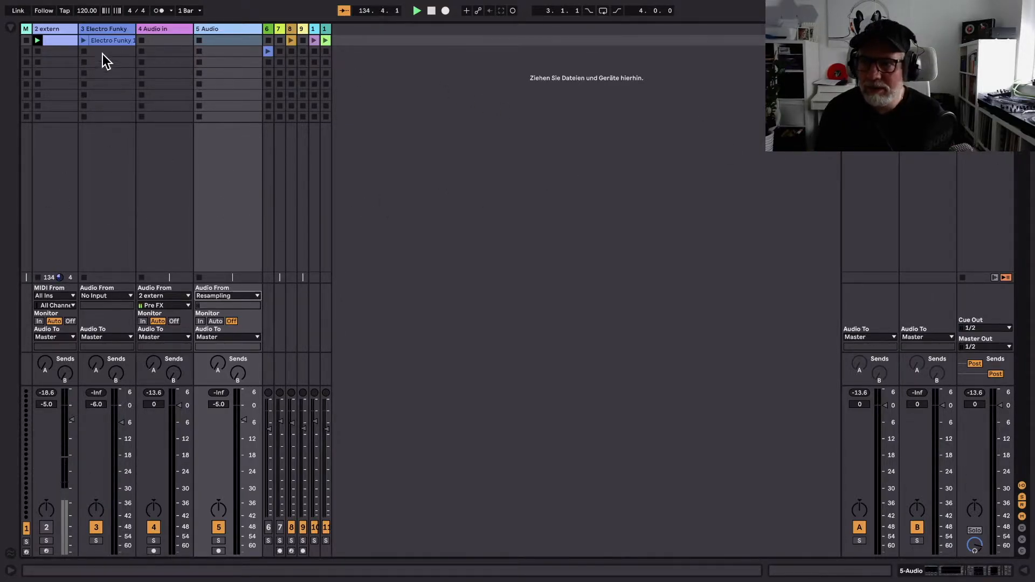
left_click(83, 40)
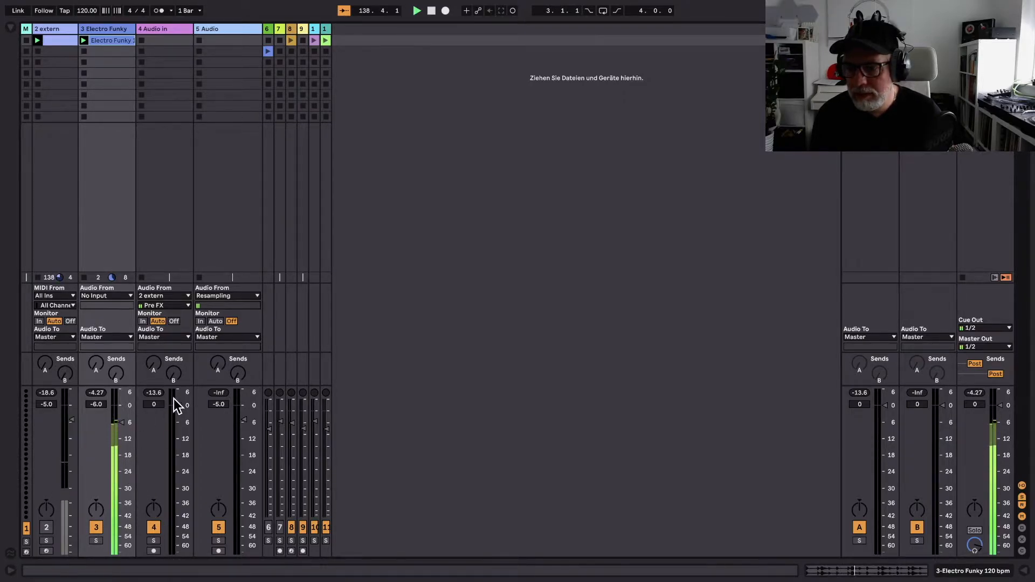
Step: Set the Audio in track's monitoring to In and audition it against the Electro Funky track with brief solo and mute checks
left_click(143, 320)
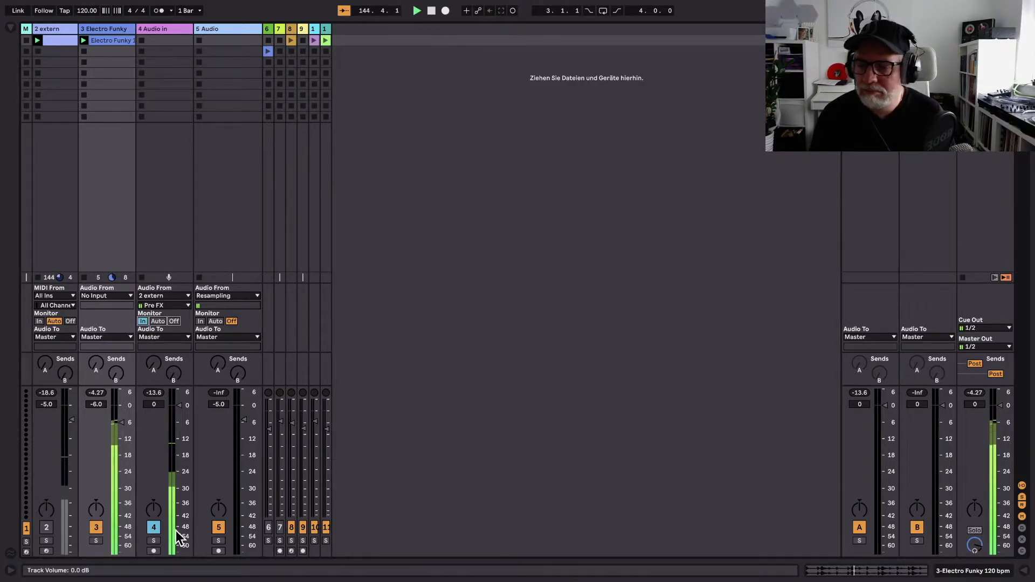
left_click(96, 540)
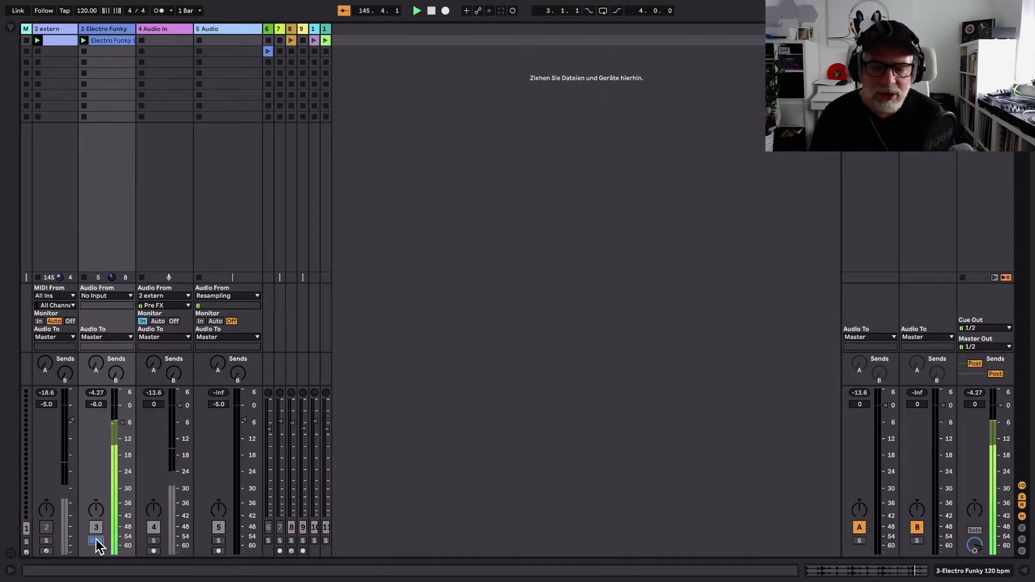
left_click(96, 541)
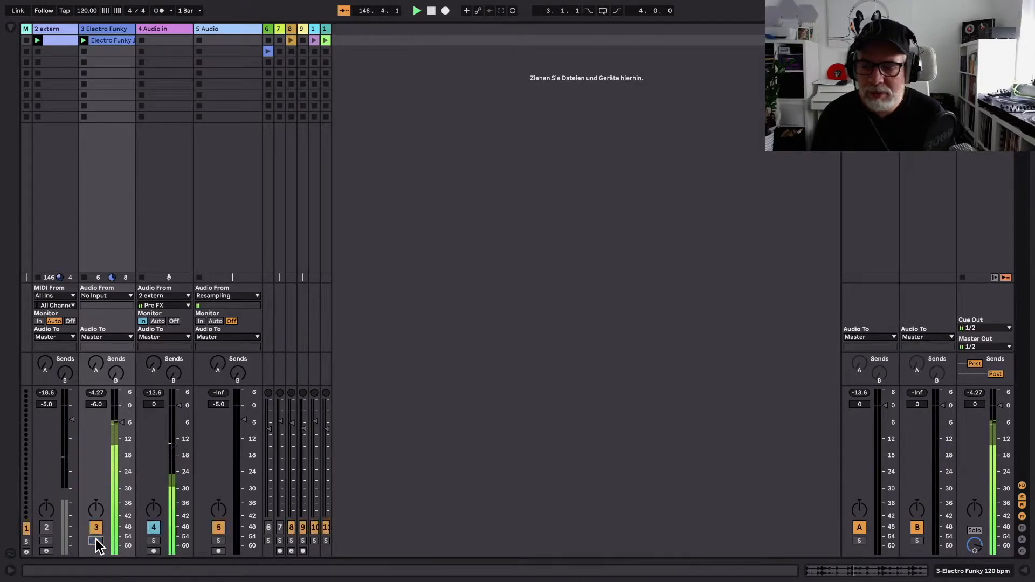
left_click(153, 528)
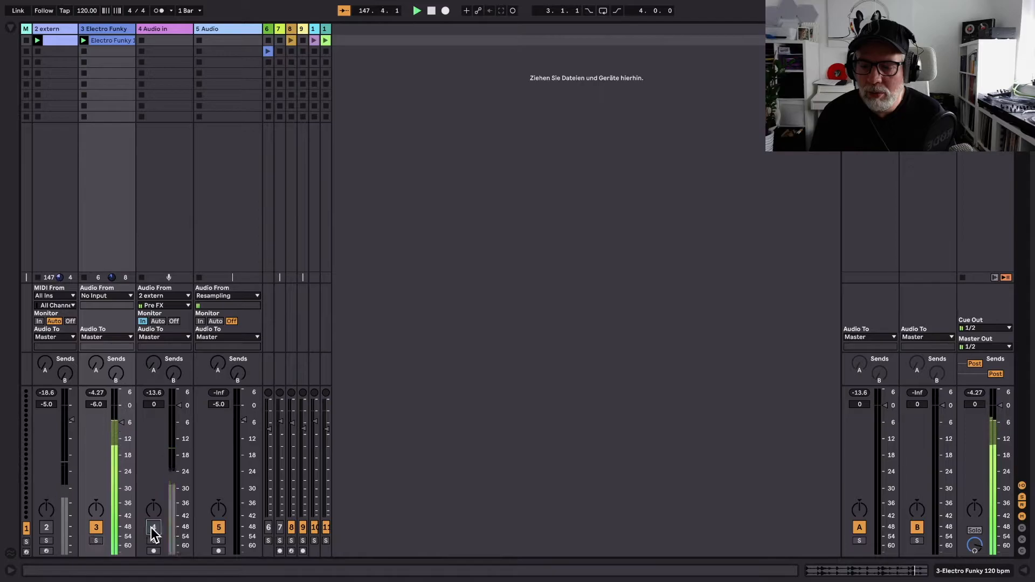
left_click(153, 528)
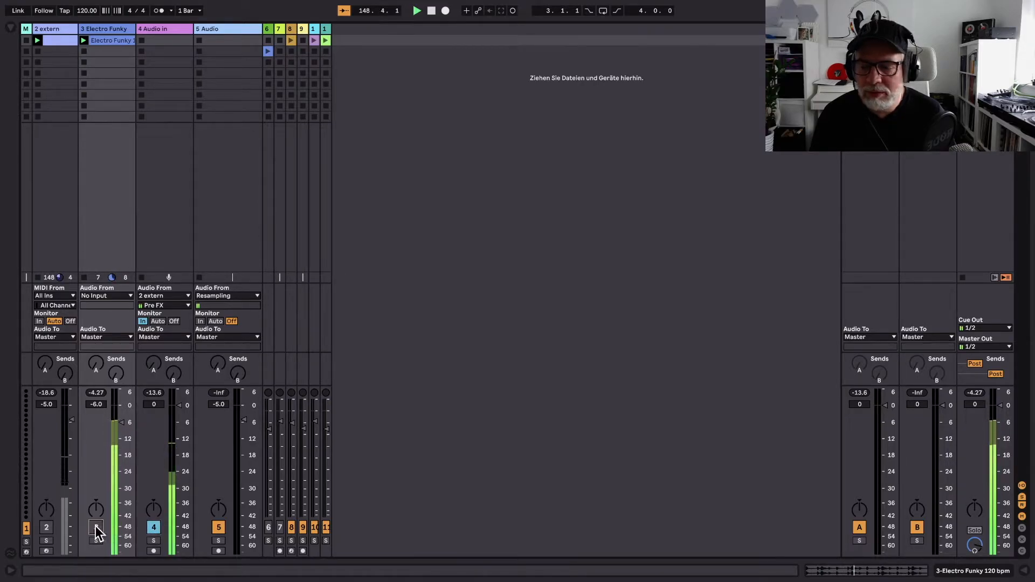
left_click(95, 528)
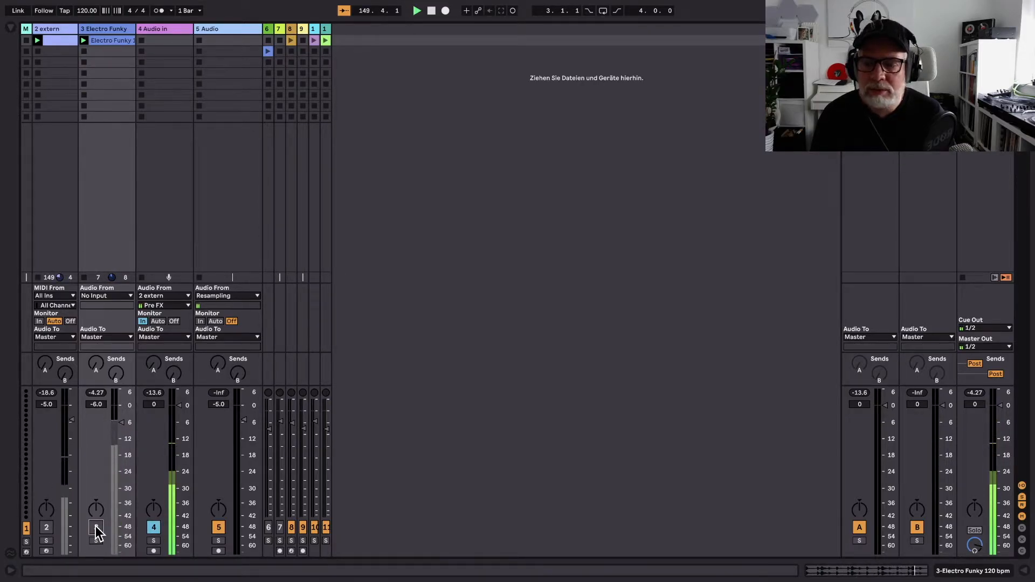
left_click(96, 527)
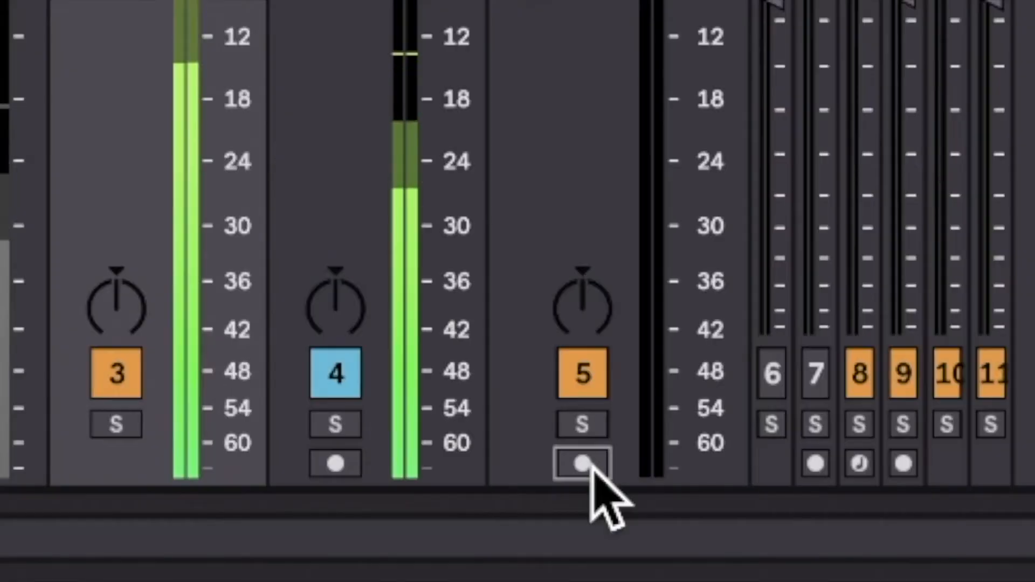
Step: Arm the 5 Audio track, record a four-bar resampled clip into its first slot and stop playback
left_click(219, 551)
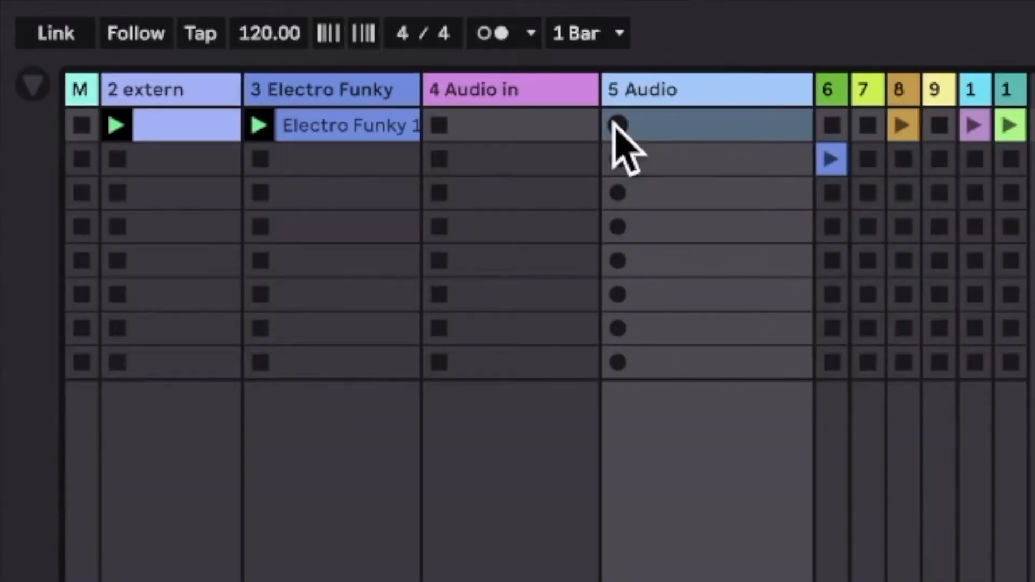
left_click(200, 41)
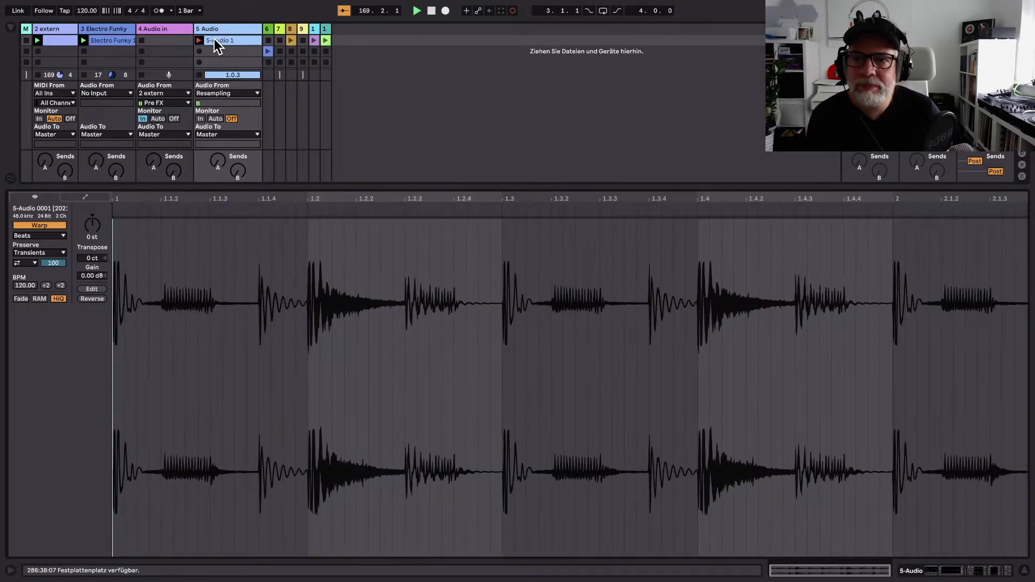
left_click(432, 11)
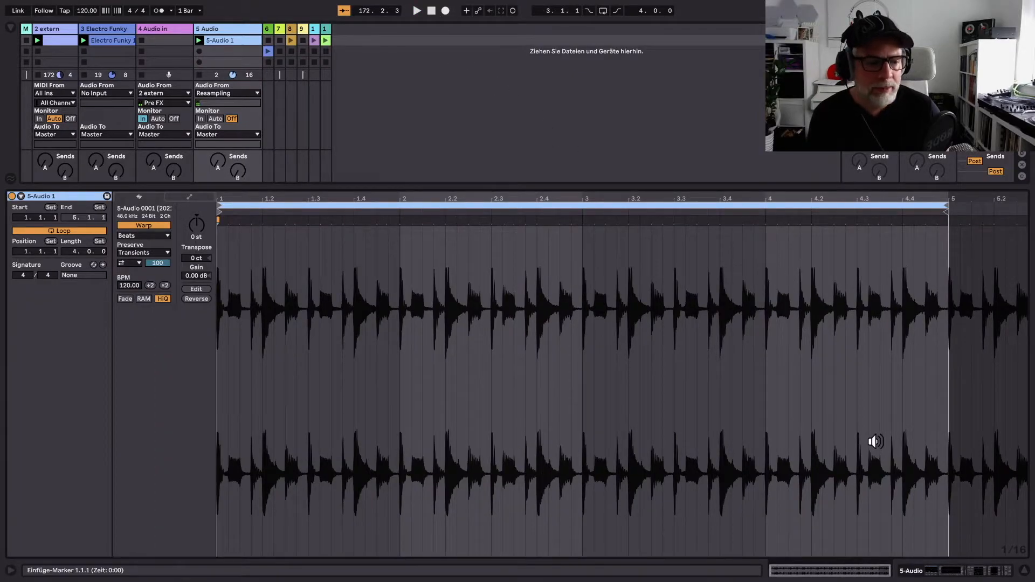
Step: Set the 5 Audio track's monitoring to Auto and disarm the track
key("ctrl+alt+l")
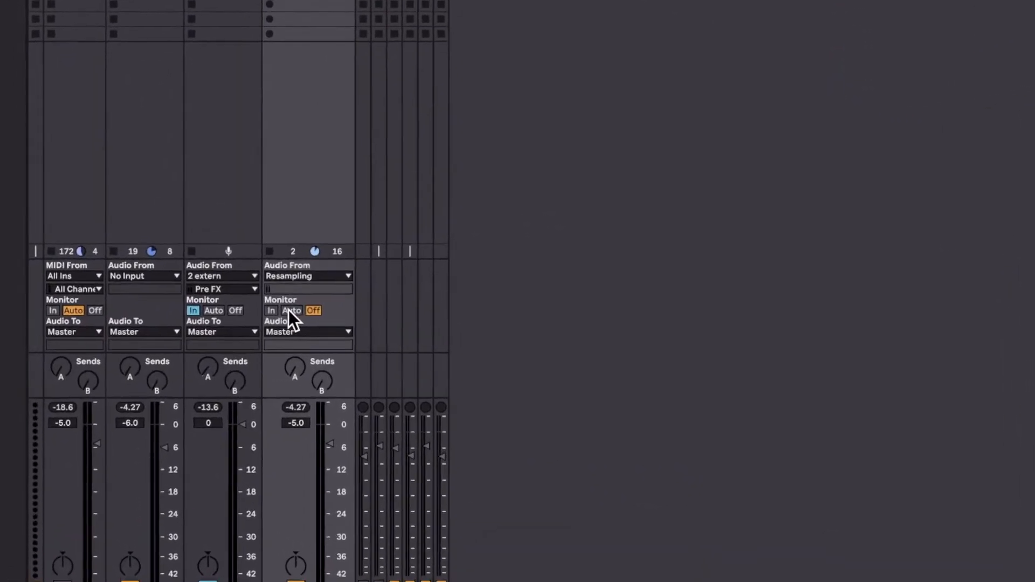
left_click(217, 321)
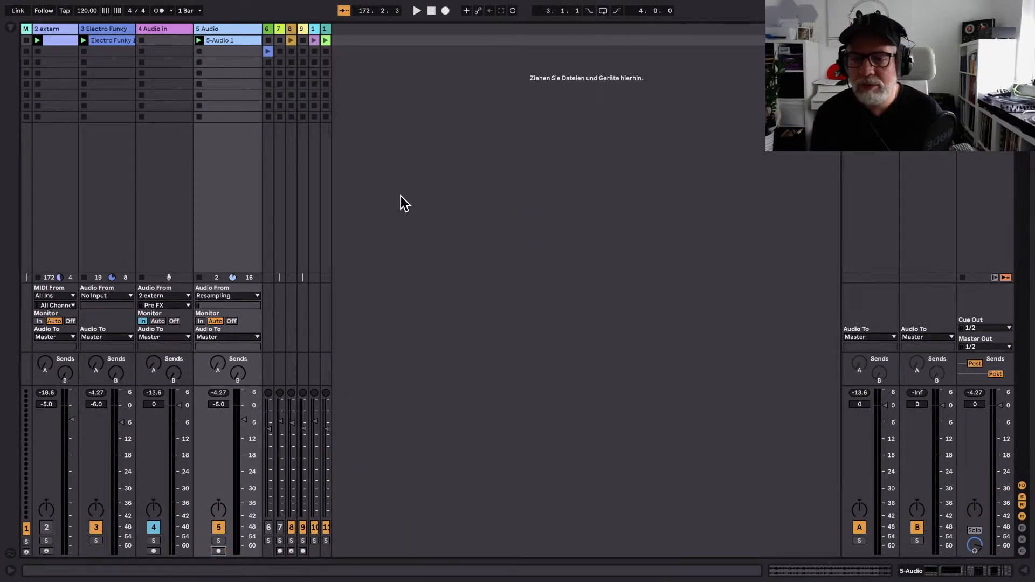
Step: Play the resampled clip on the 5 Audio track by itself, muting the Electro Funky and Audio in tracks
left_click(200, 41)
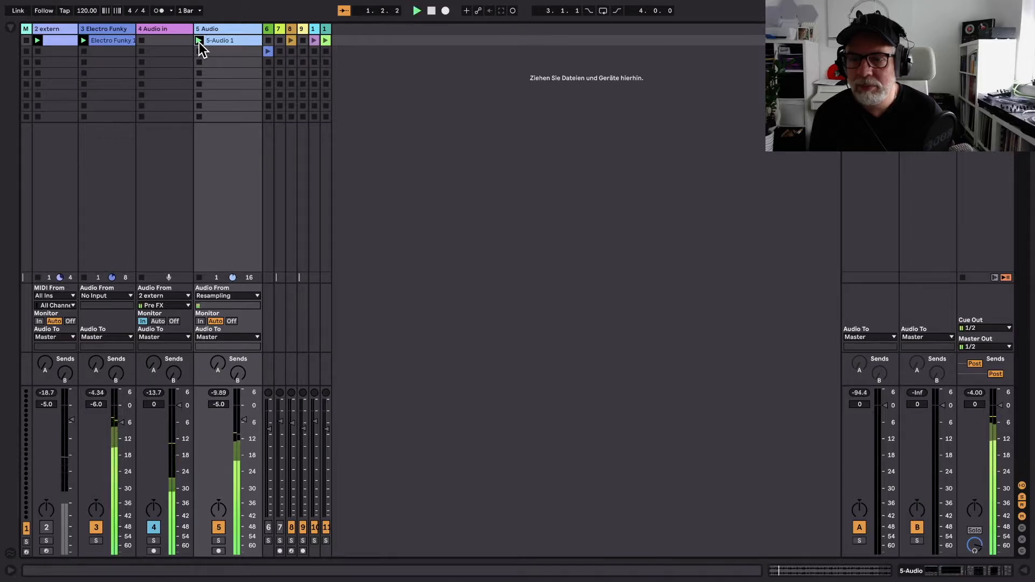
left_click(96, 527)
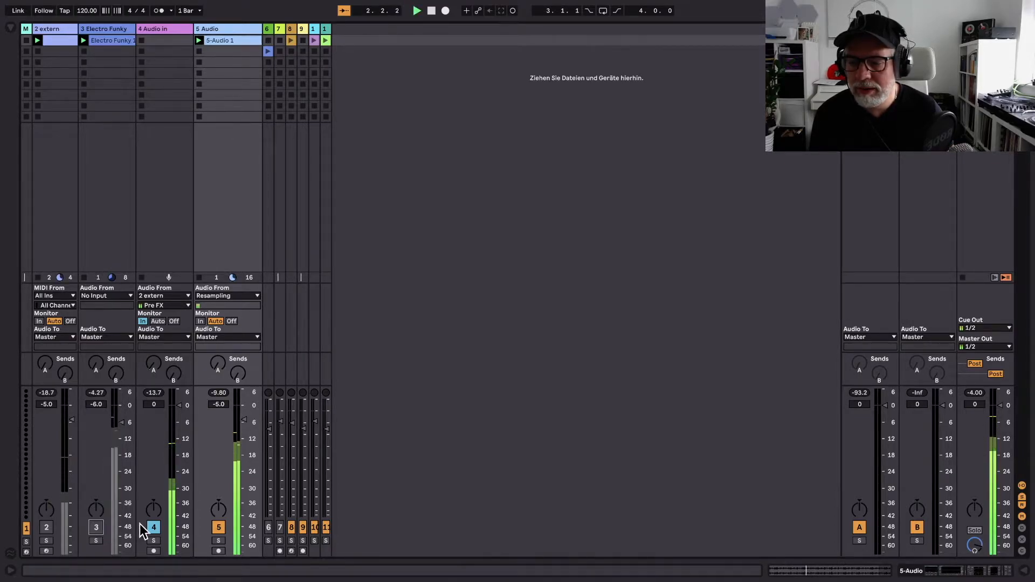
left_click(154, 527)
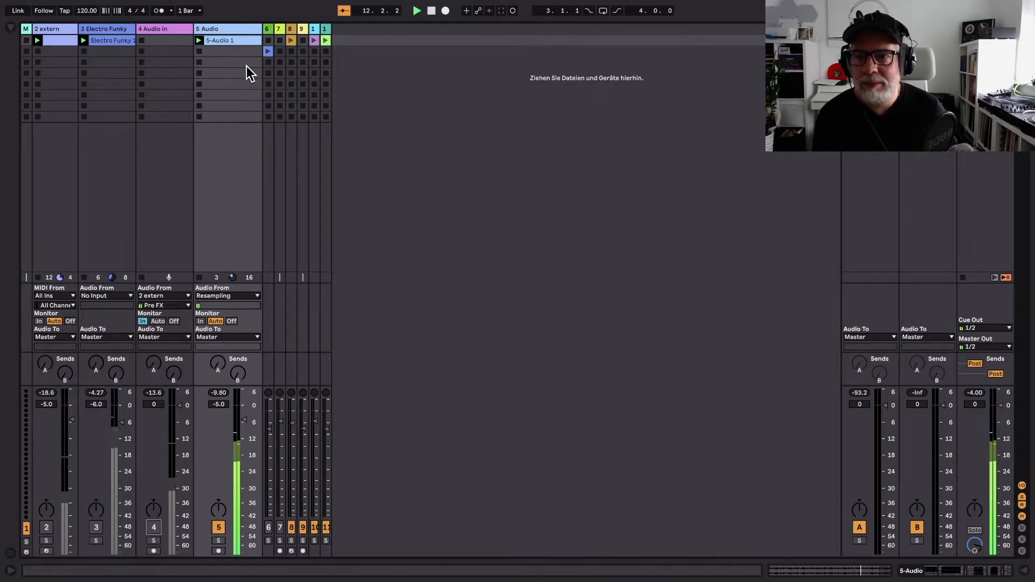
Step: Open the resampled clip on the 5 Audio track and set its gain to 4.00 dB
double_click(227, 39)
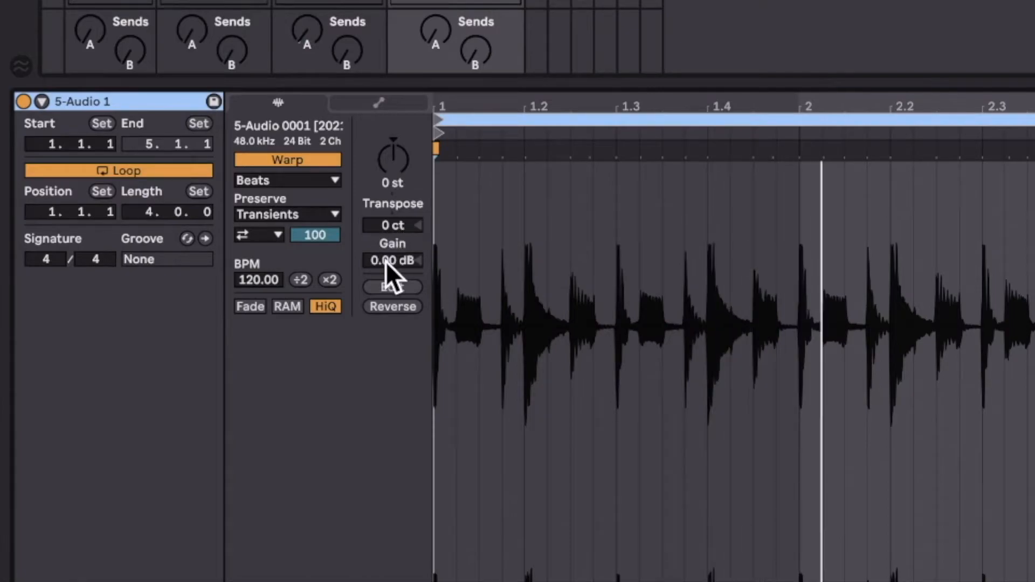
left_click_drag(193, 275, 193, 273)
left_click_drag(387, 261, 386, 227)
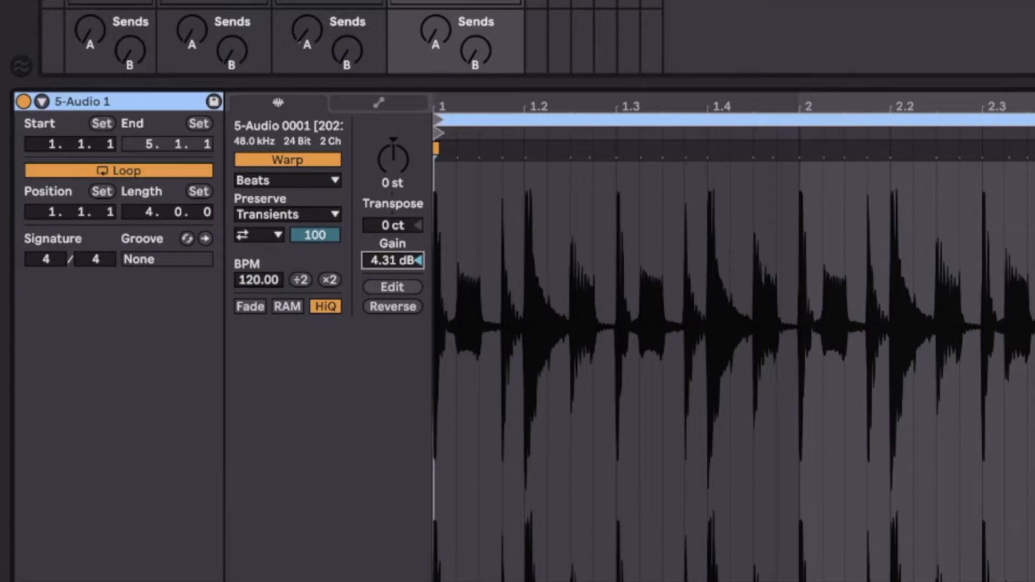
left_click_drag(386, 231, 387, 231)
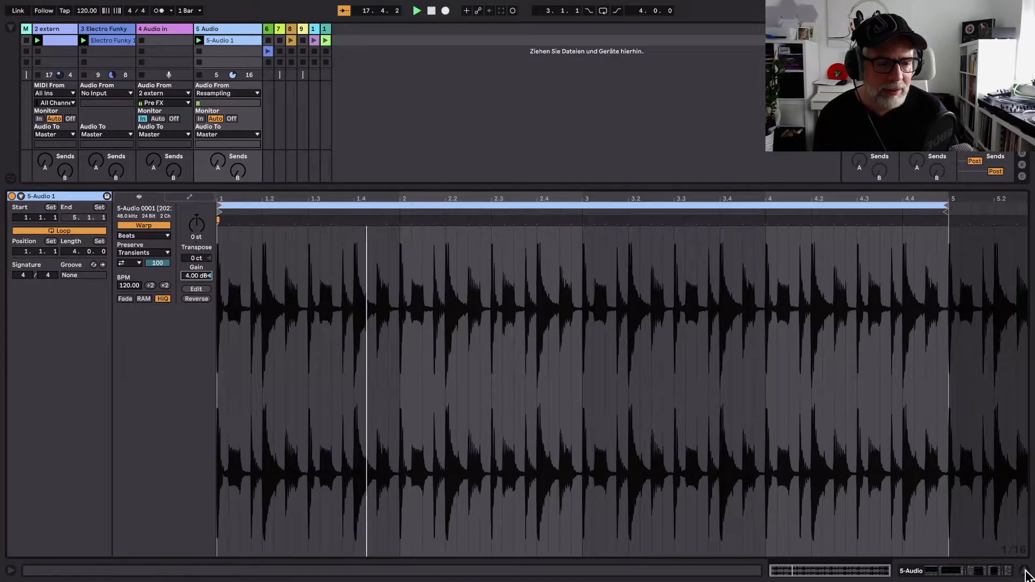
Step: Reopen the resampled clip on the 5 Audio track and reverse it
left_click(1023, 571)
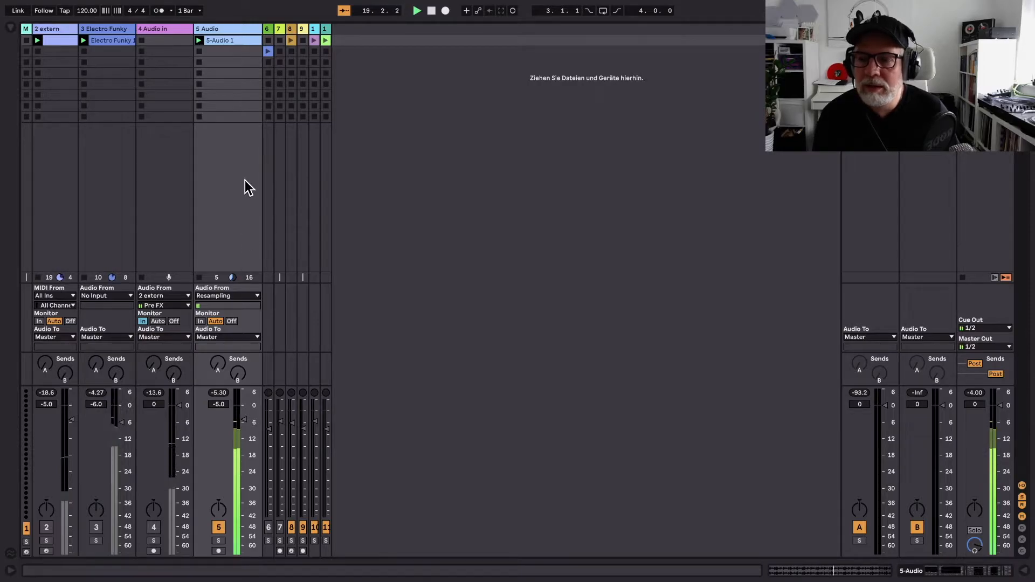
double_click(226, 41)
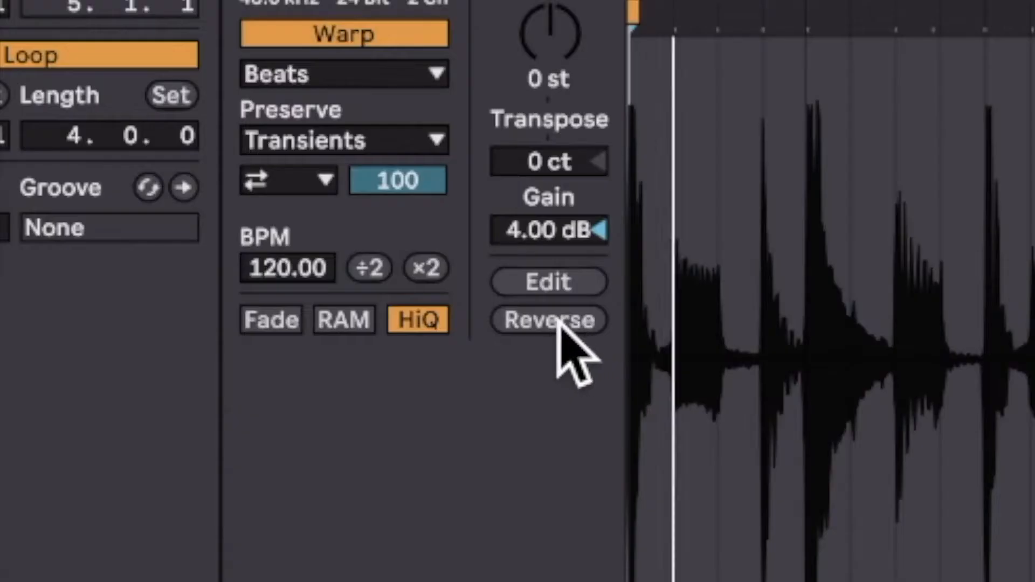
left_click(193, 298)
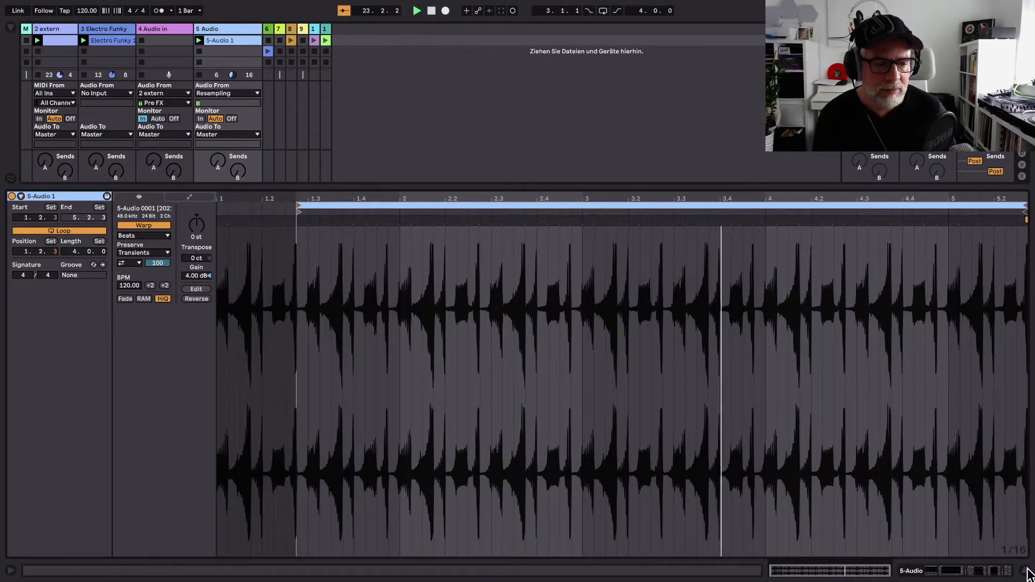
Step: Turn on EQ Eight on the 5 Audio track and enable band 1 as a low cut at 391 Hz
left_click(207, 29)
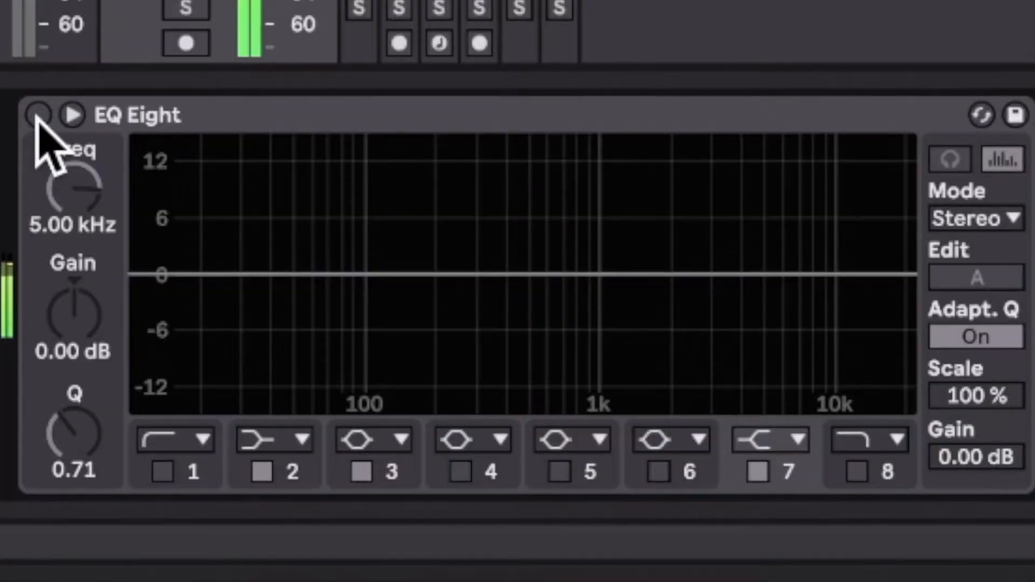
left_click(37, 114)
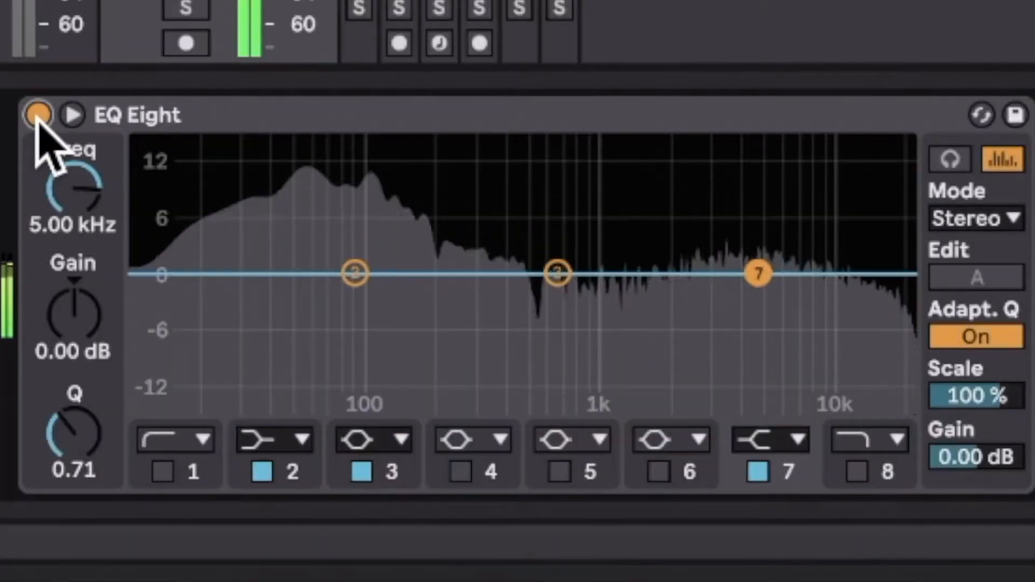
left_click(165, 439)
left_click(171, 445)
left_click(164, 471)
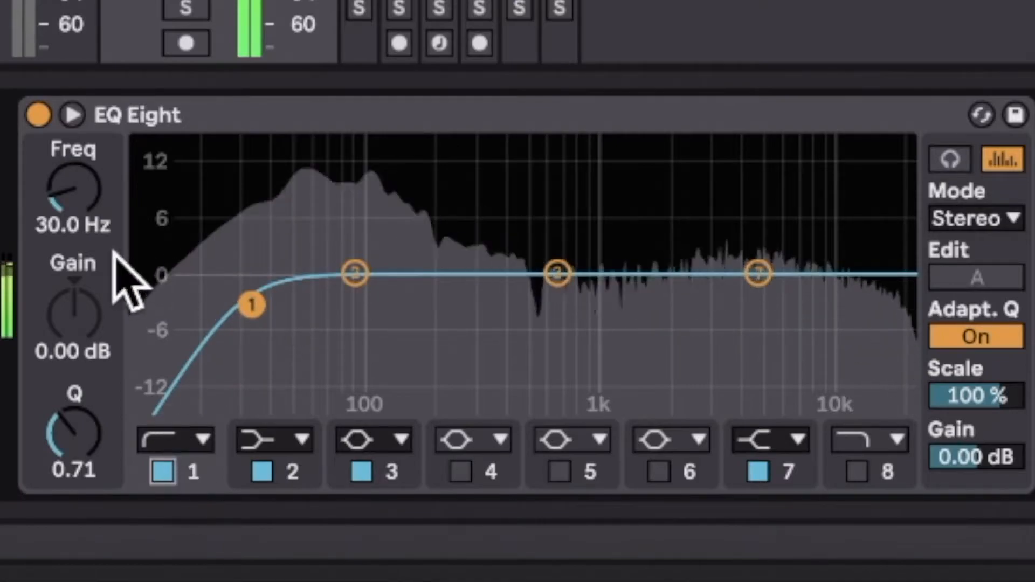
left_click_drag(70, 197, 70, 151)
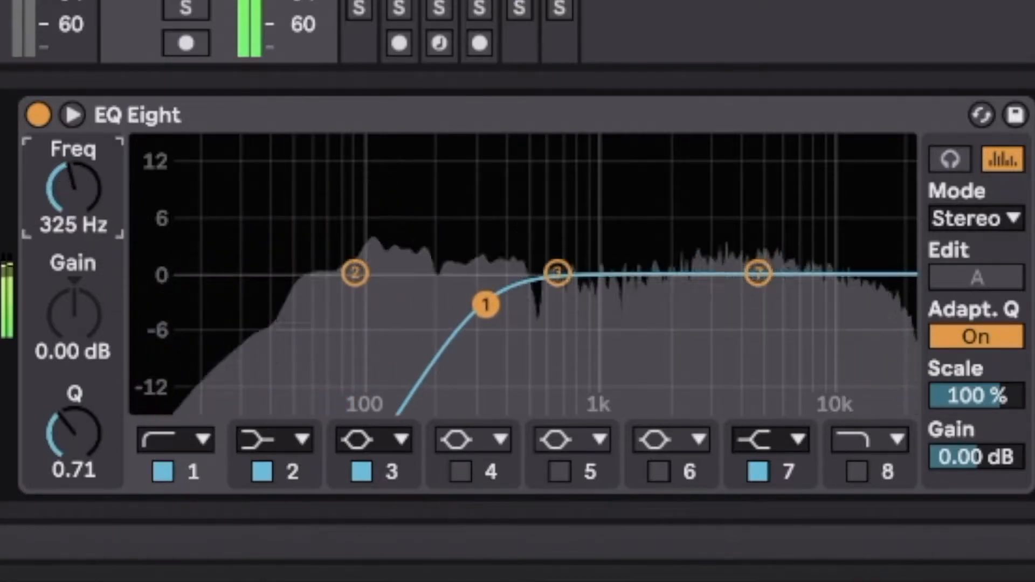
left_click_drag(69, 189, 68, 186)
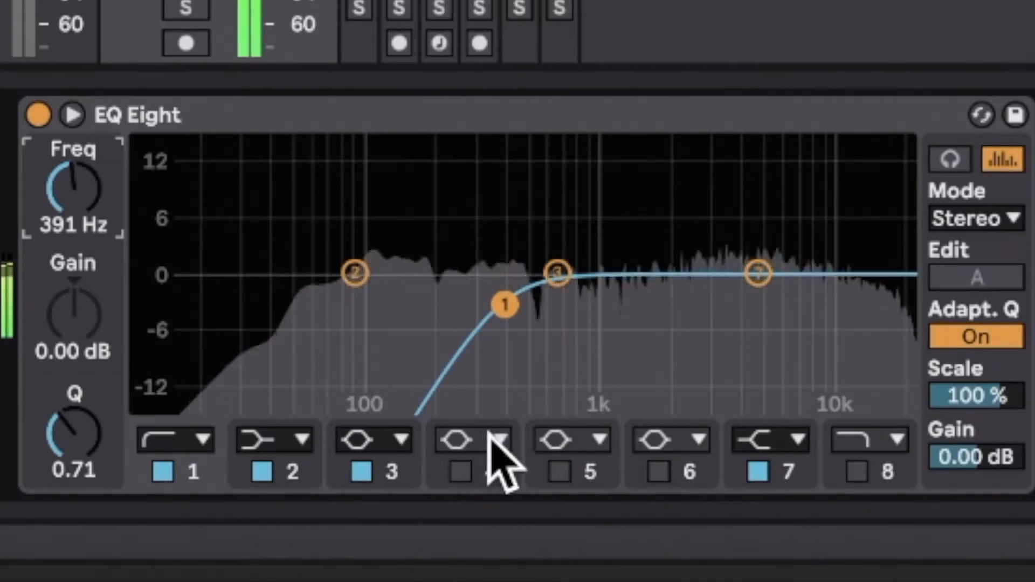
Step: Enable EQ Eight band 4 and set it to the 4x high-cut filter type
left_click(463, 471)
left_click(495, 434)
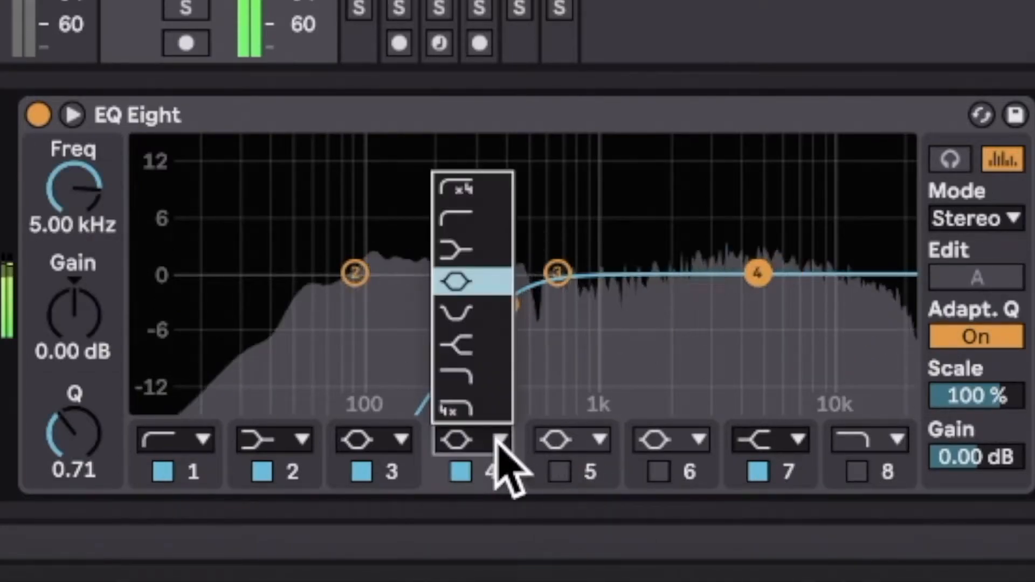
left_click(467, 403)
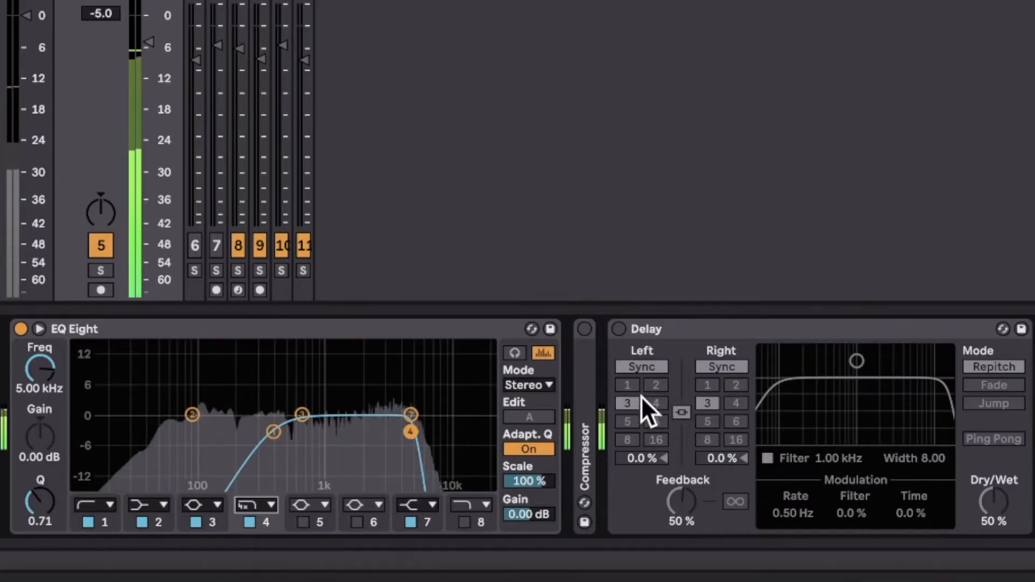
Step: Turn on Delay with unlinked times of 3 on the left and 4 on the right and 17% dry/wet, and switch off Utility
left_click(620, 328)
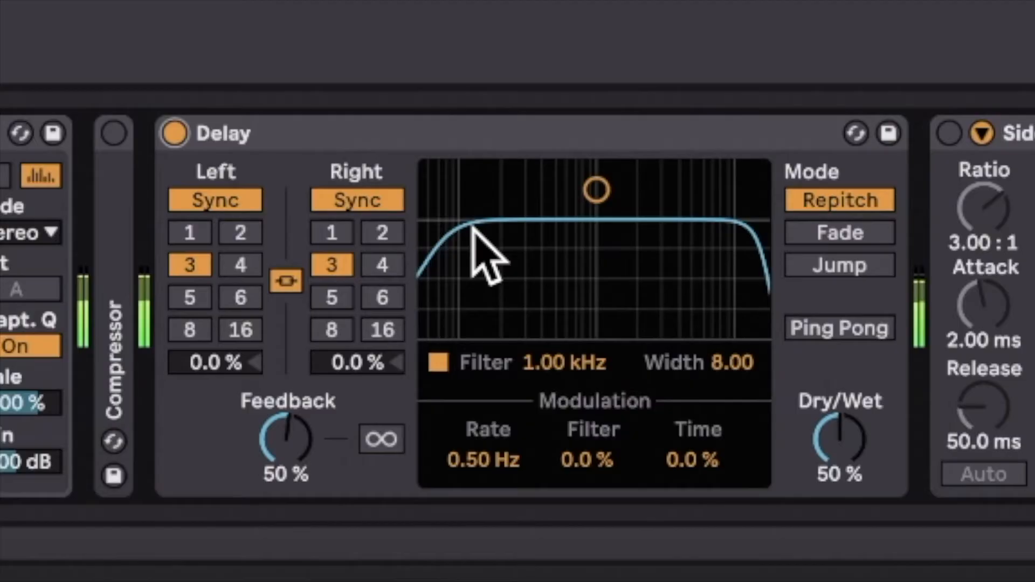
left_click(384, 232)
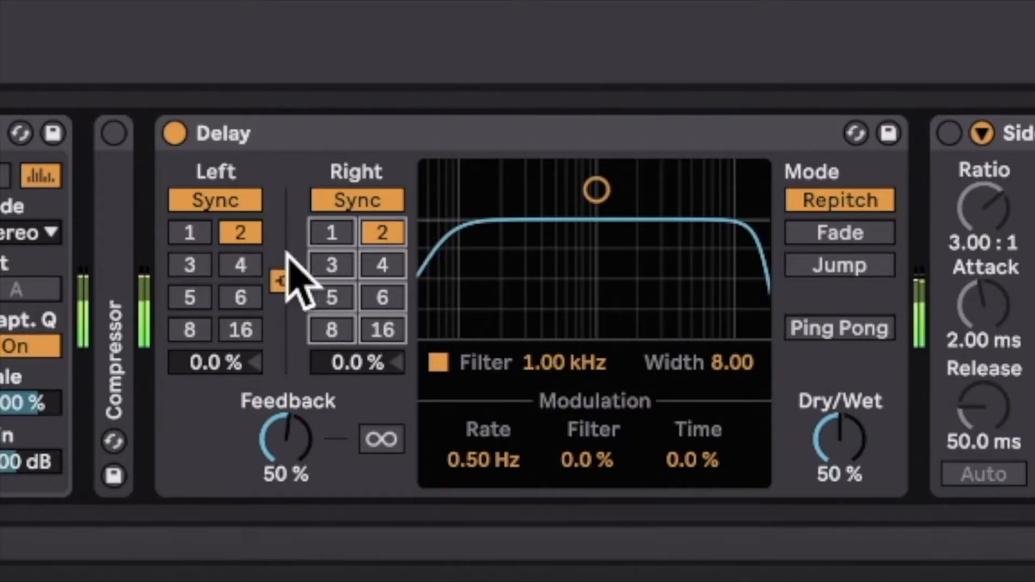
left_click(289, 281)
left_click(192, 259)
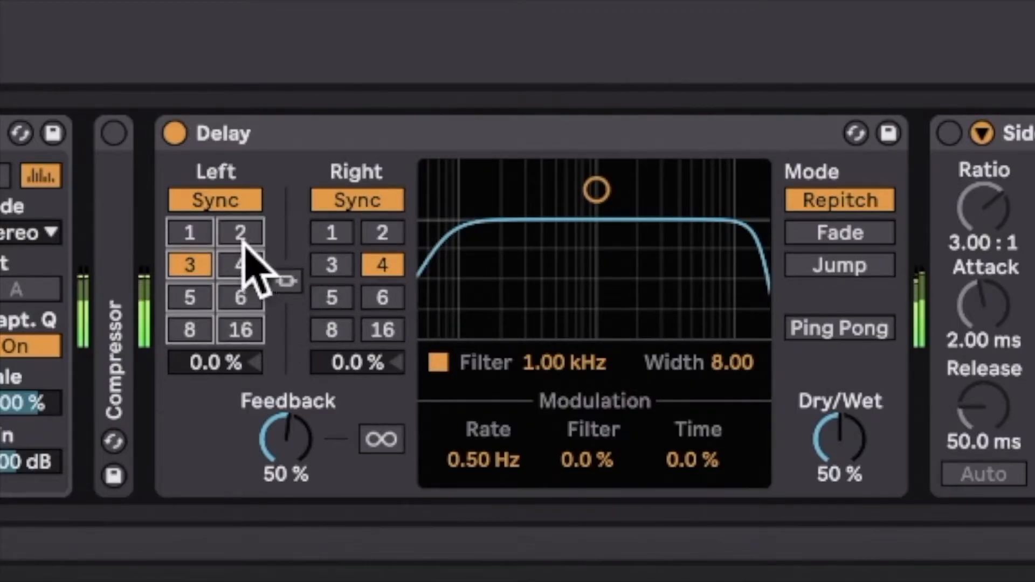
left_click_drag(841, 431, 840, 472)
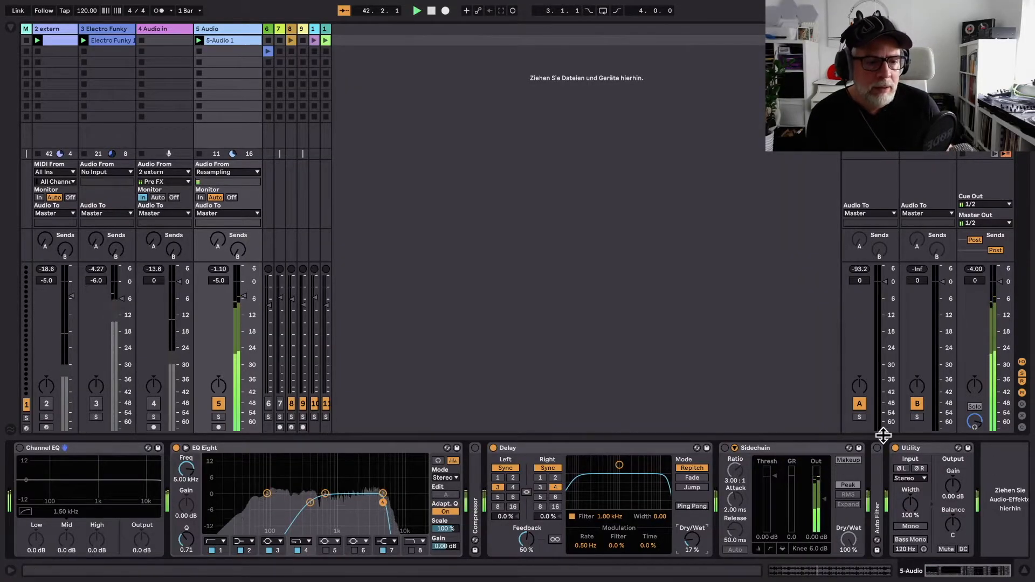
left_click(896, 448)
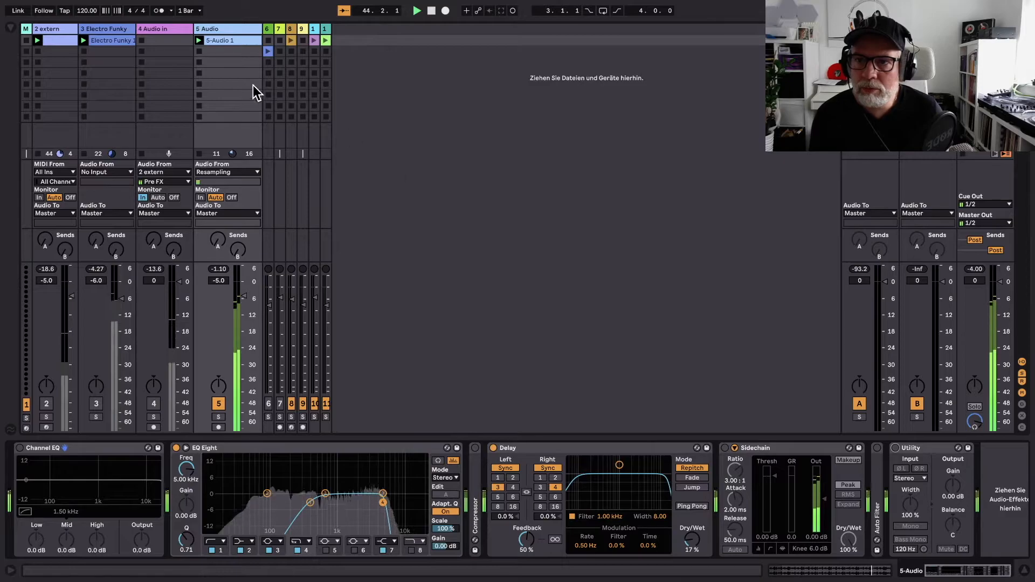
Step: Unmute the Electro Funky and Audio in tracks to play with the resampled clip, and stop playback
left_click(98, 407)
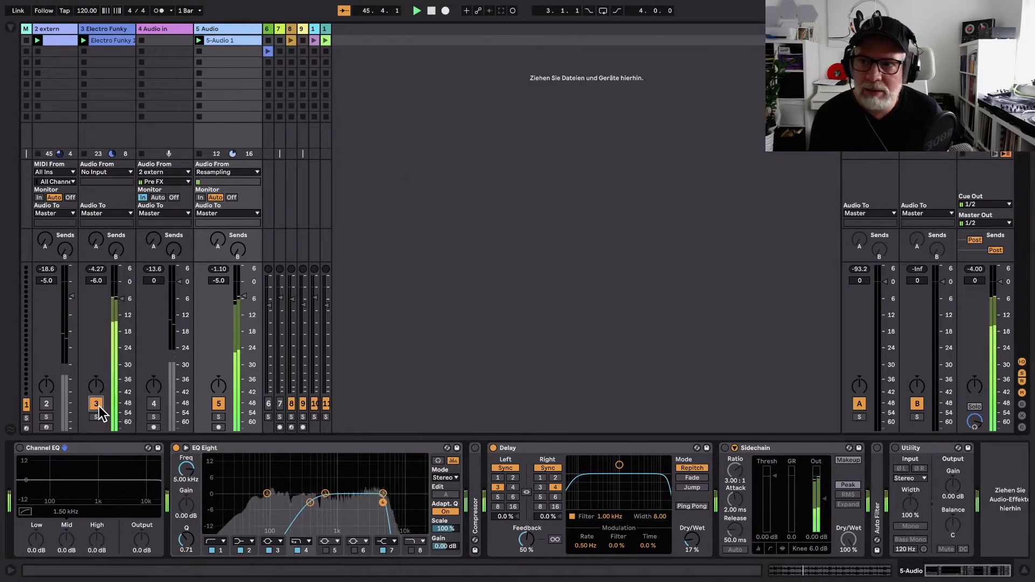
left_click(153, 404)
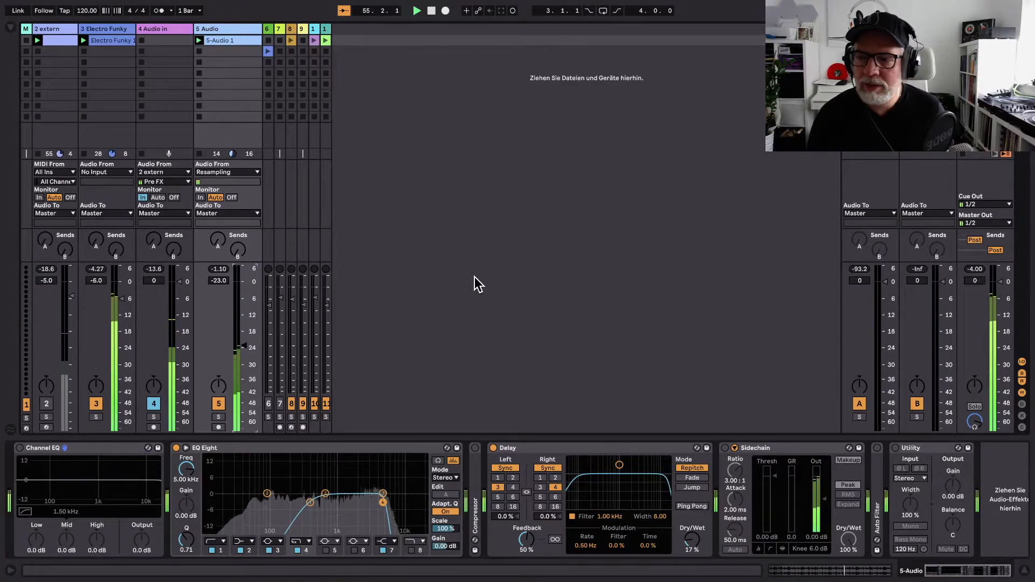
left_click(431, 12)
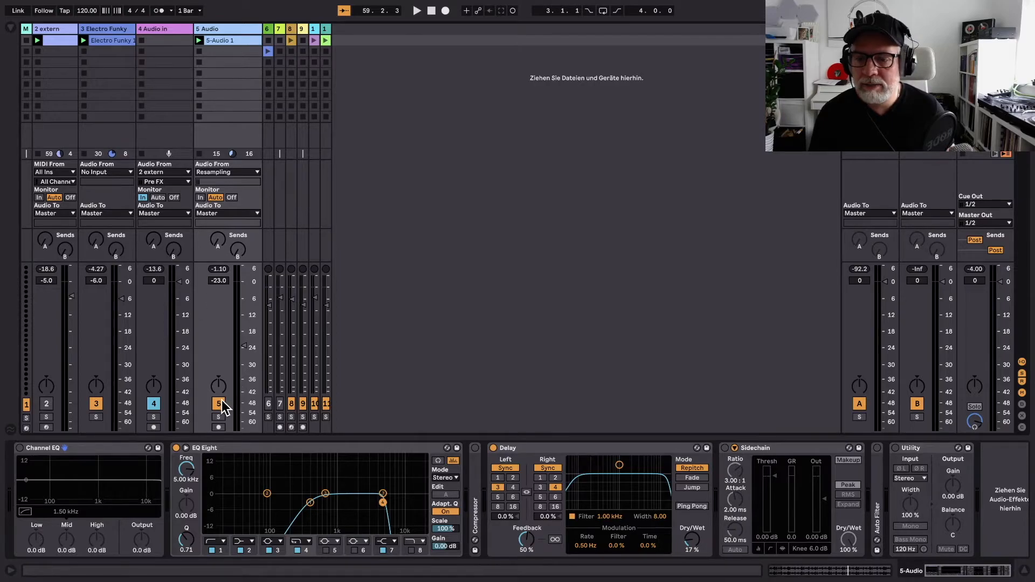
Step: Mute the Electro Funky, Audio in and 5 Audio tracks, and narrow tracks 2 to 5 while widening 6 Spur A and 7 Spur B
left_click(96, 404)
left_click_drag(275, 30, 388, 32)
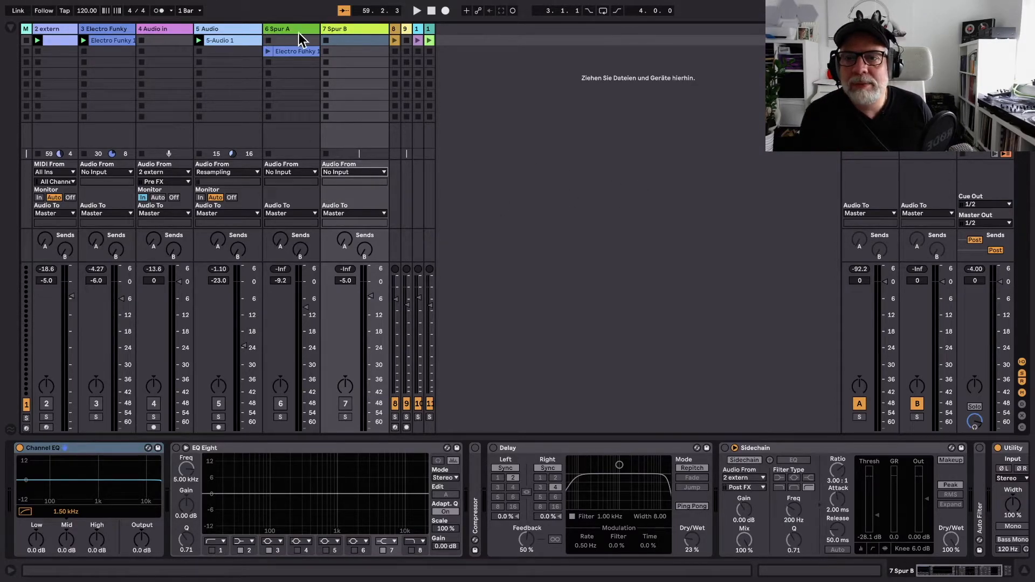
left_click_drag(257, 25, 177, 26)
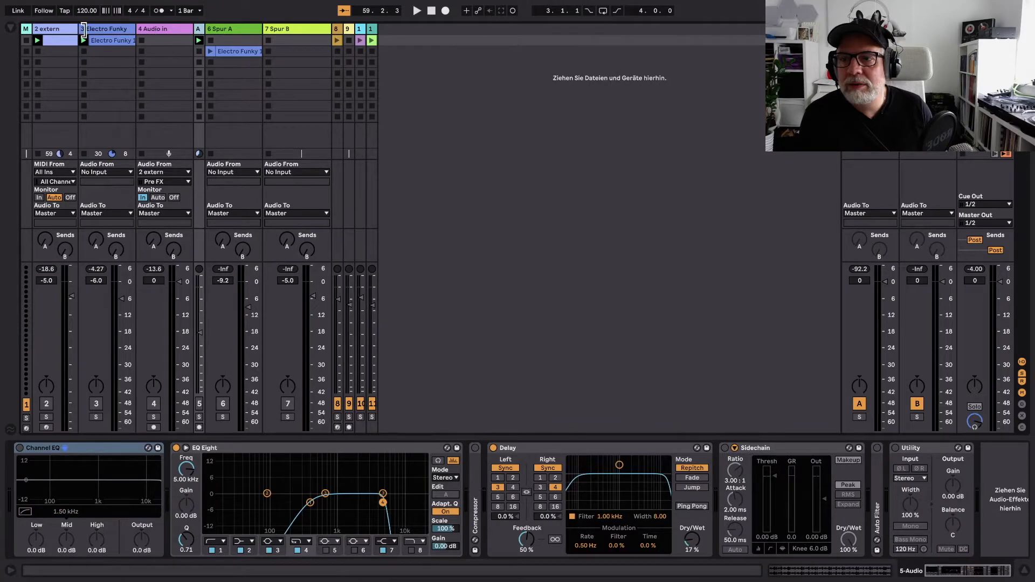
left_click(63, 30)
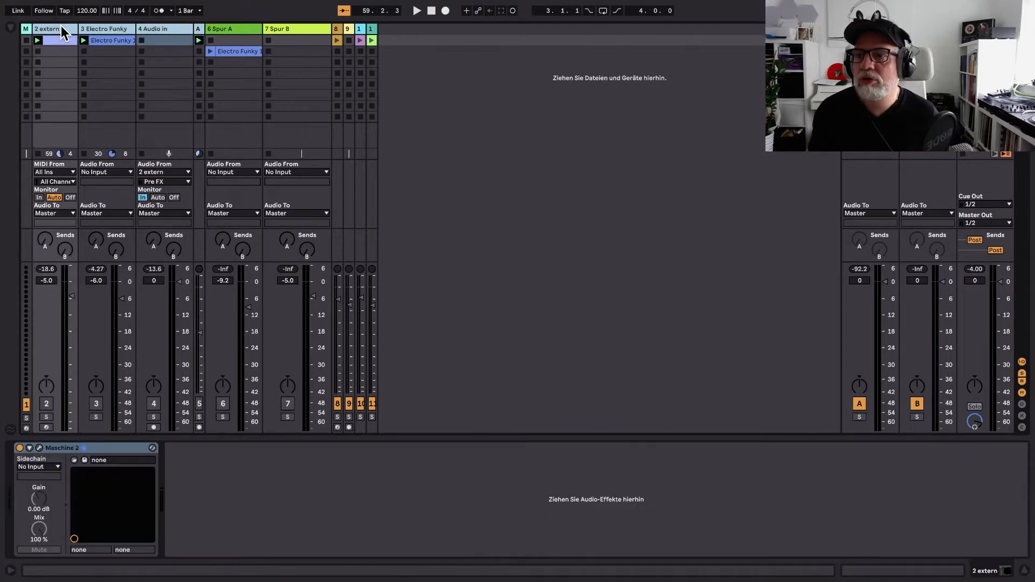
left_click_drag(195, 26, 108, 25)
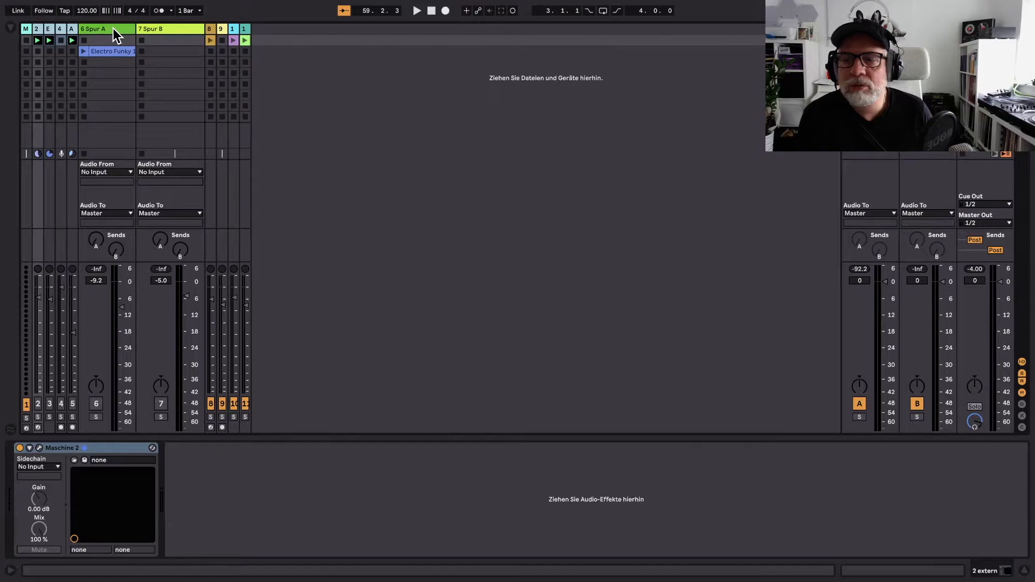
Step: Activate the 6 Spur A track, play its Electro Funky clip and stop playback
left_click(84, 51)
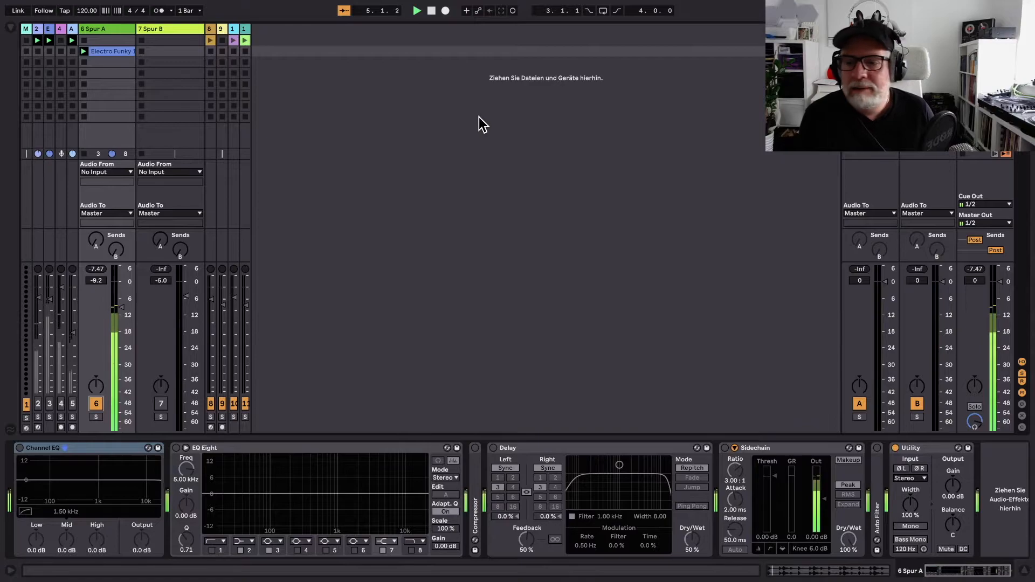
left_click(431, 10)
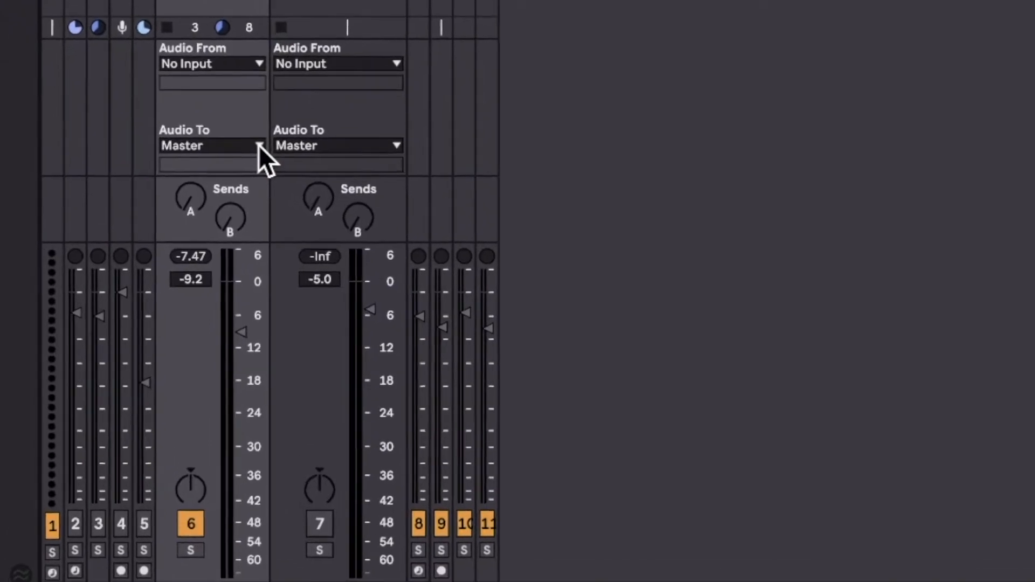
Step: Route the 6 Spur A output to 7 Spur B, set Spur B's monitoring to In and activate Spur B
left_click(259, 145)
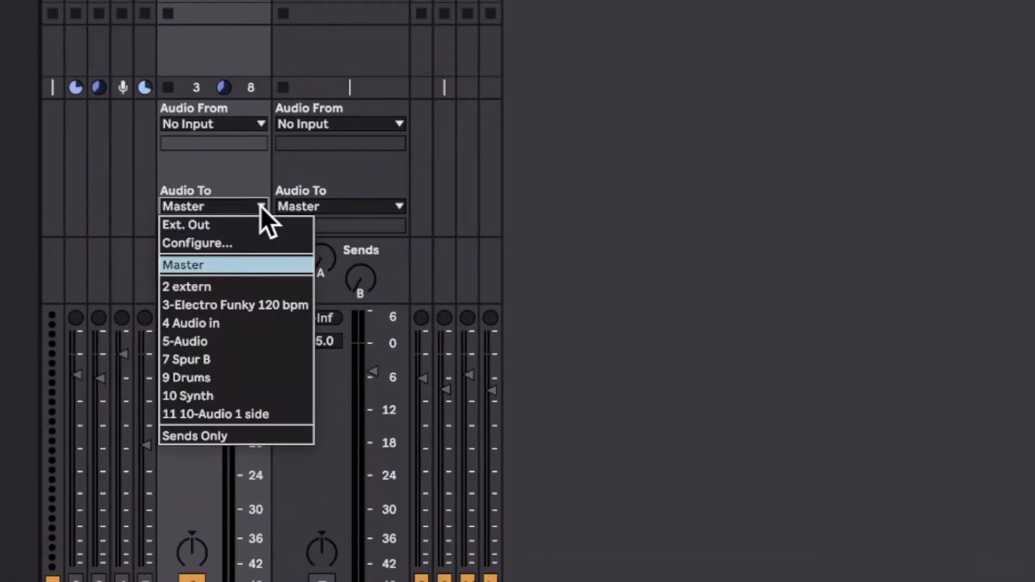
left_click(191, 361)
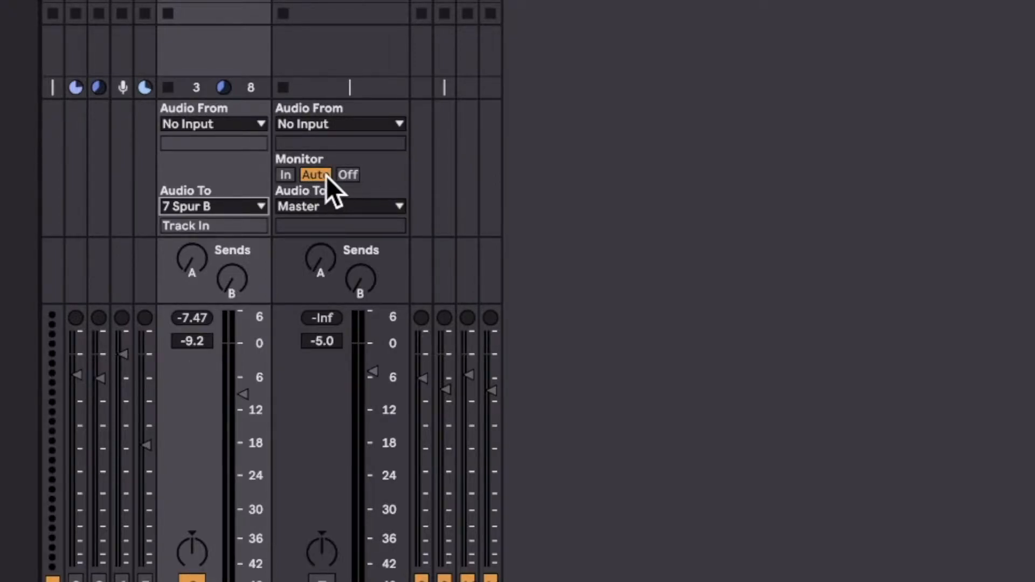
left_click(285, 174)
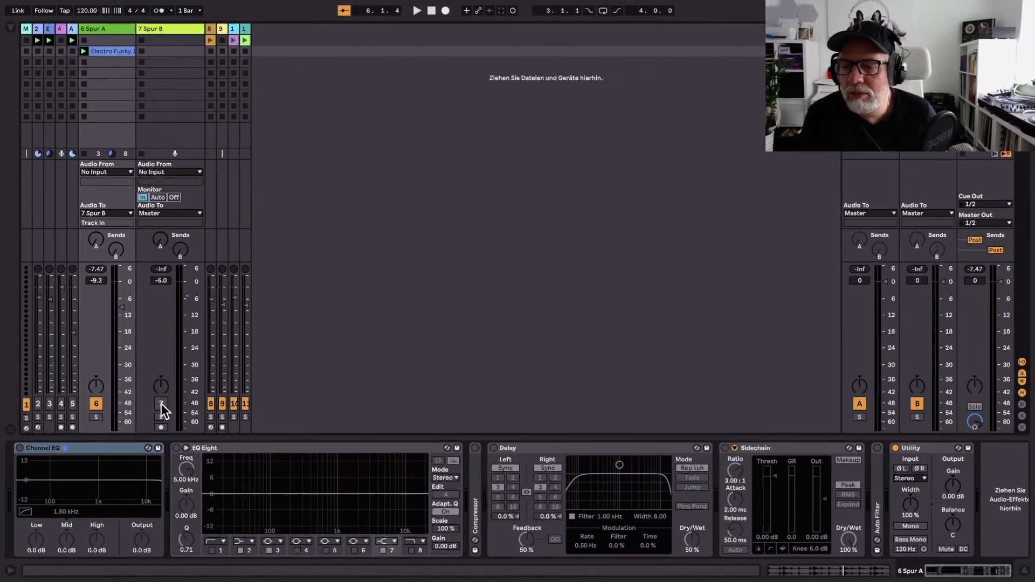
left_click(160, 403)
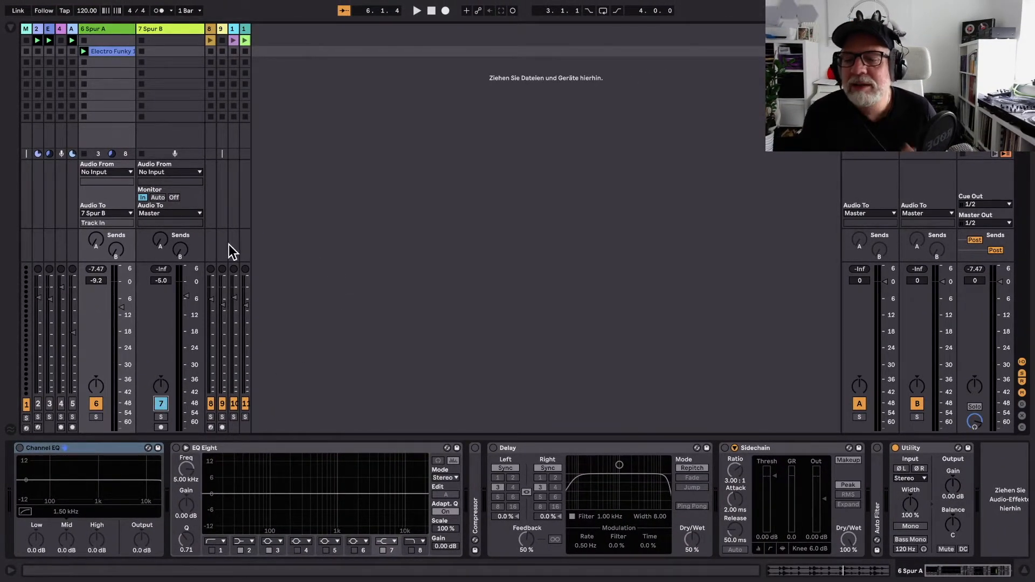
Step: Launch the Electro Funky clip on 6 Spur A and check the input choices of 7 Spur B, keeping No Input
left_click(83, 52)
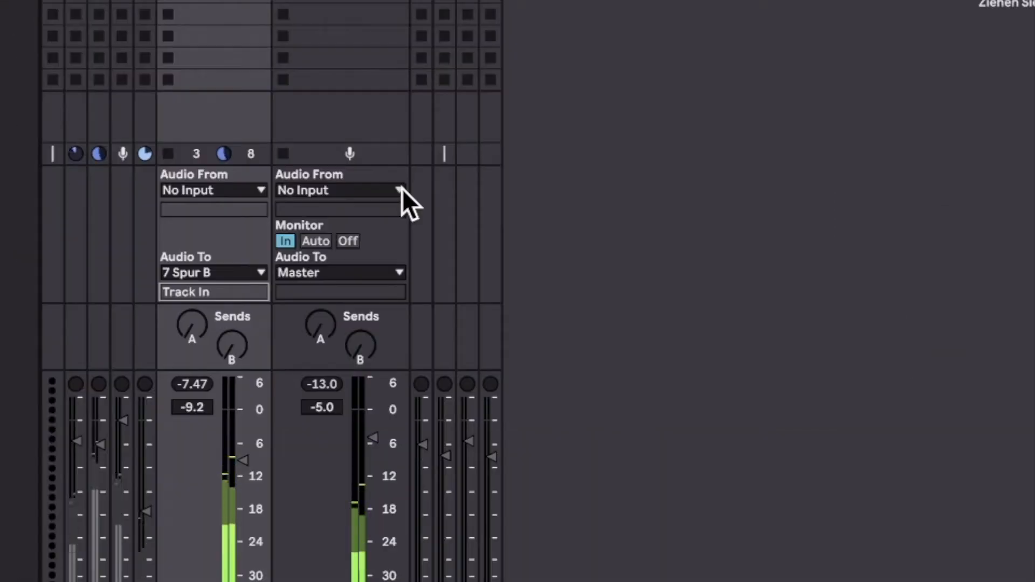
left_click(400, 189)
left_click(577, 203)
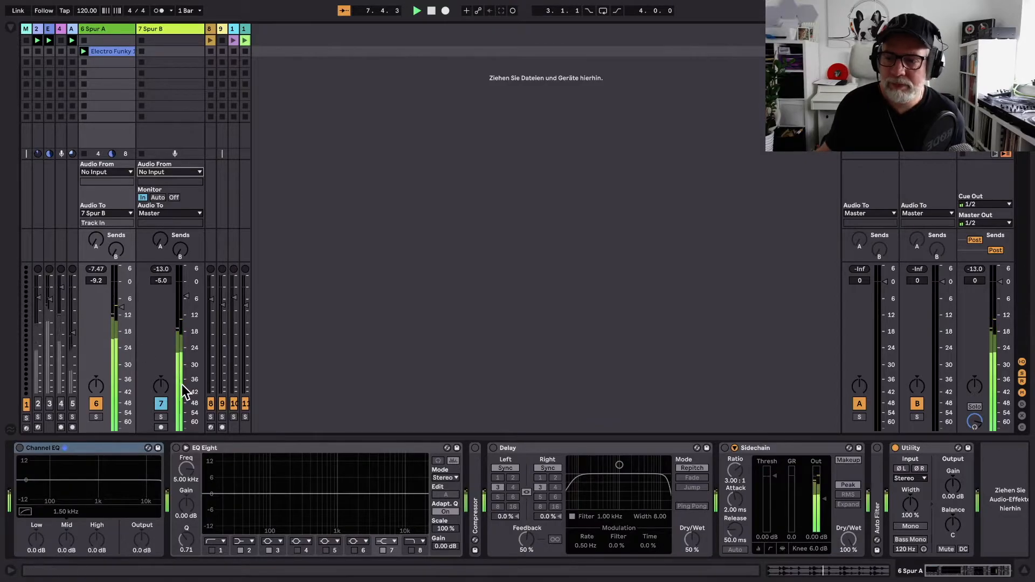
Step: Solo 6 Spur A and 7 Spur B in turn, clear the solos, and toggle Spur A's activation to compare the signal flow
left_click(96, 417)
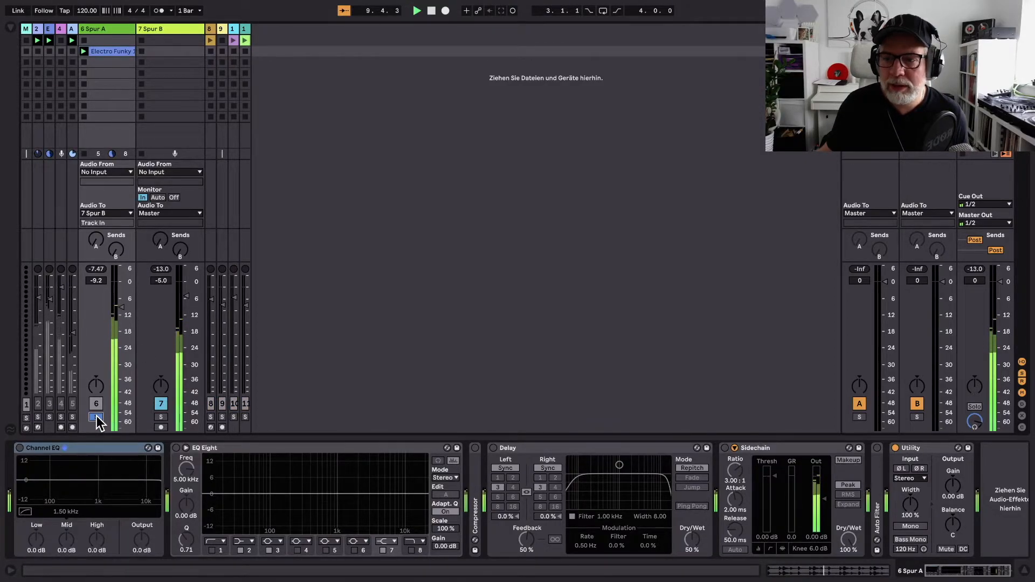
left_click(161, 417)
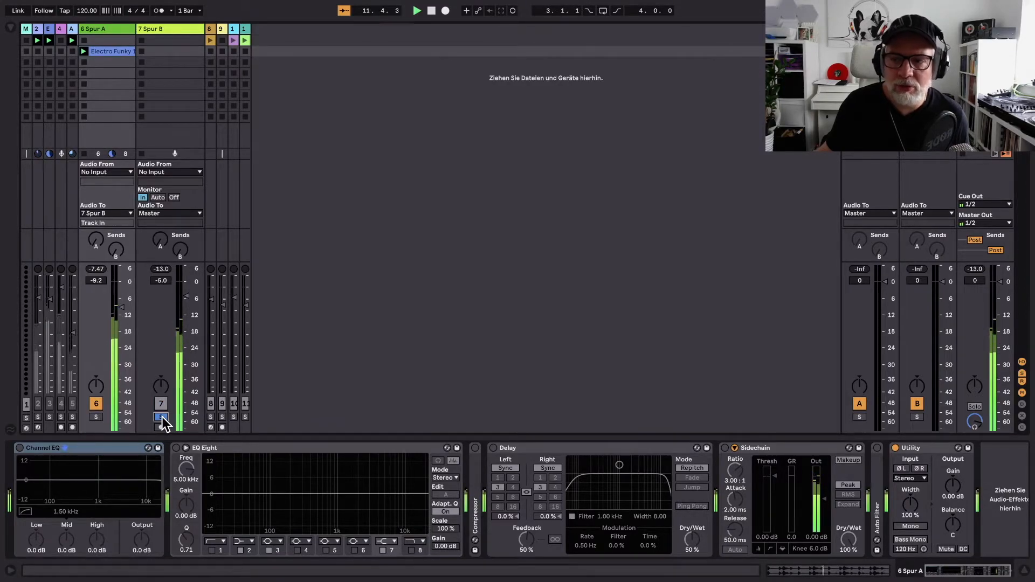
left_click(95, 417)
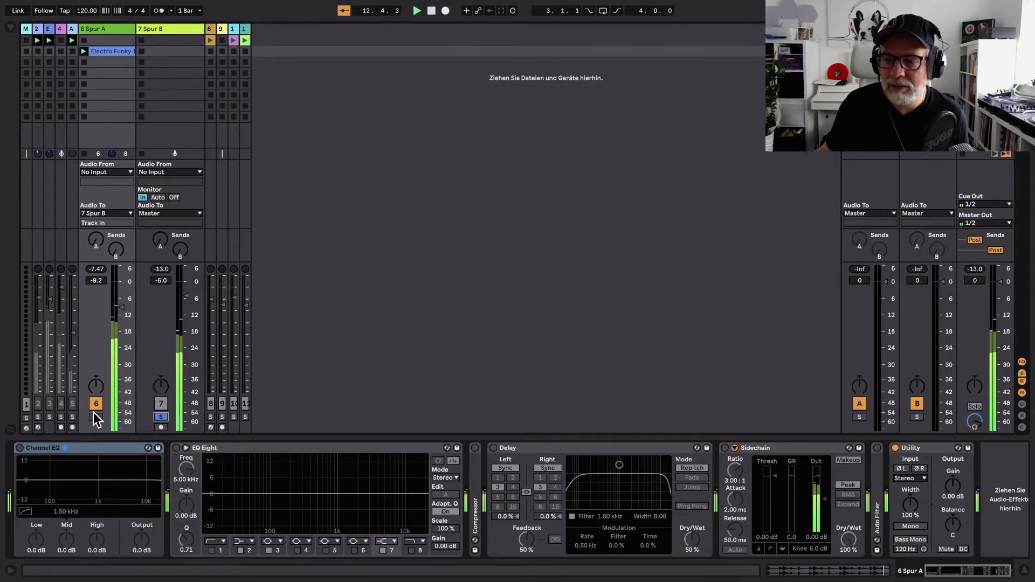
left_click(96, 418)
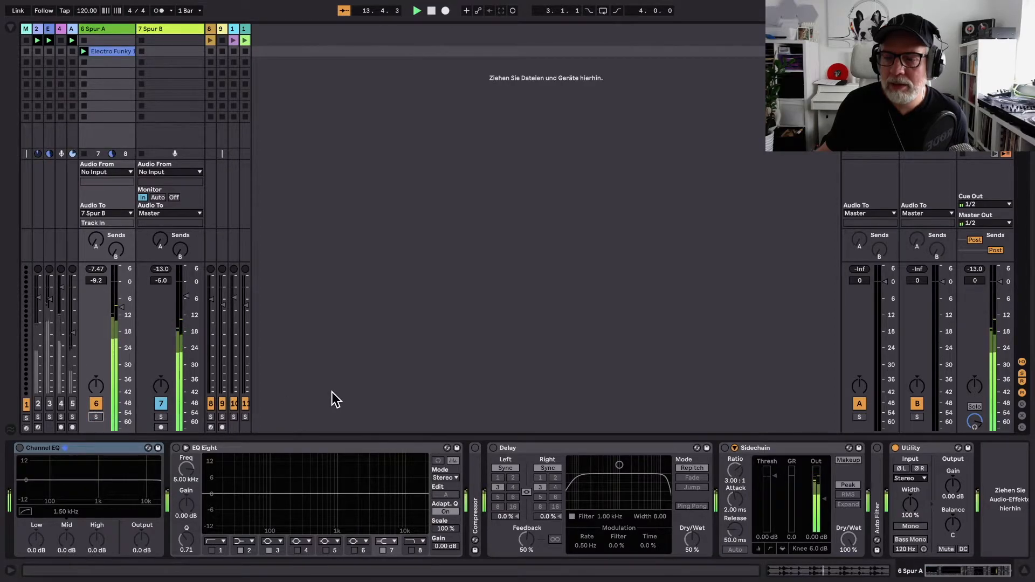
left_click(99, 405)
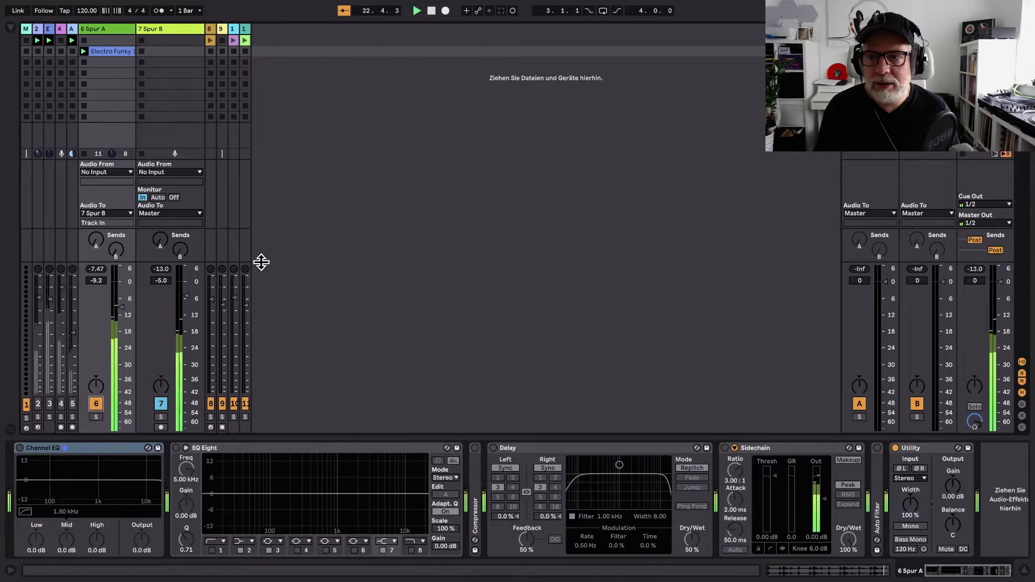
Step: Stop playback and route the 6 Spur A output back to Master
left_click(431, 10)
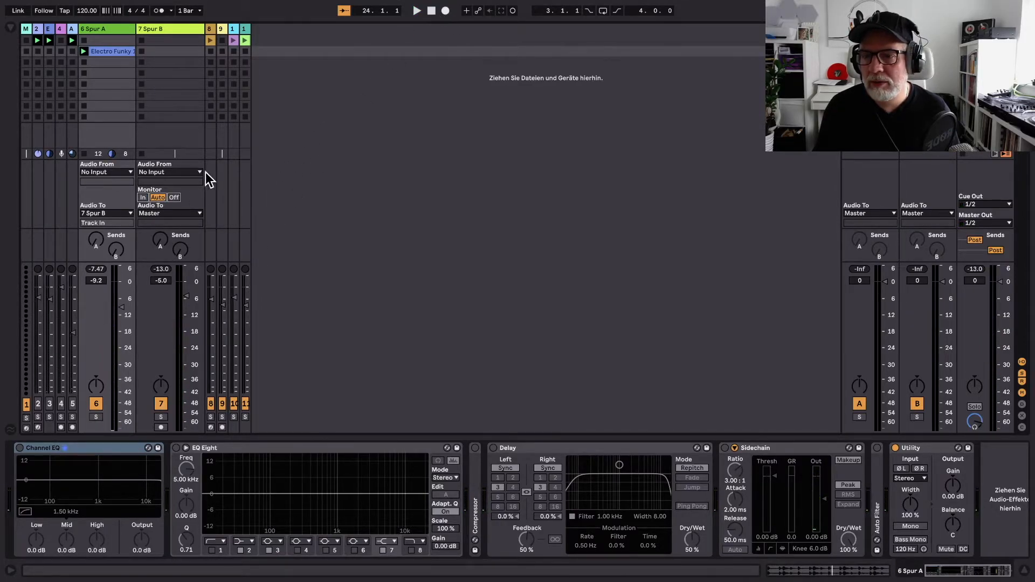
left_click(130, 213)
left_click(96, 240)
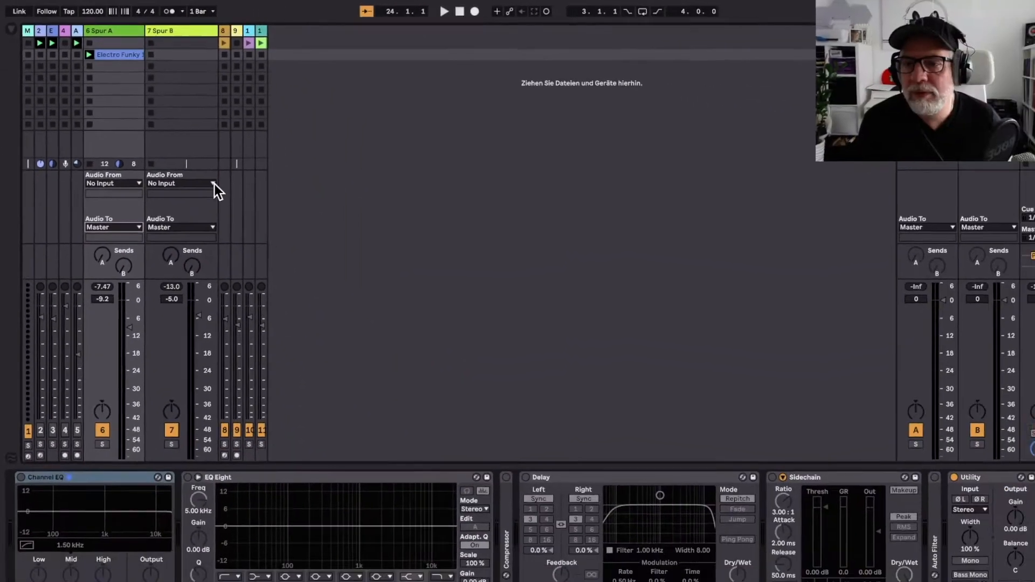
Step: Set the audio input of 7 Spur B to 6 Spur A with the Pre FX tap point
left_click(472, 408)
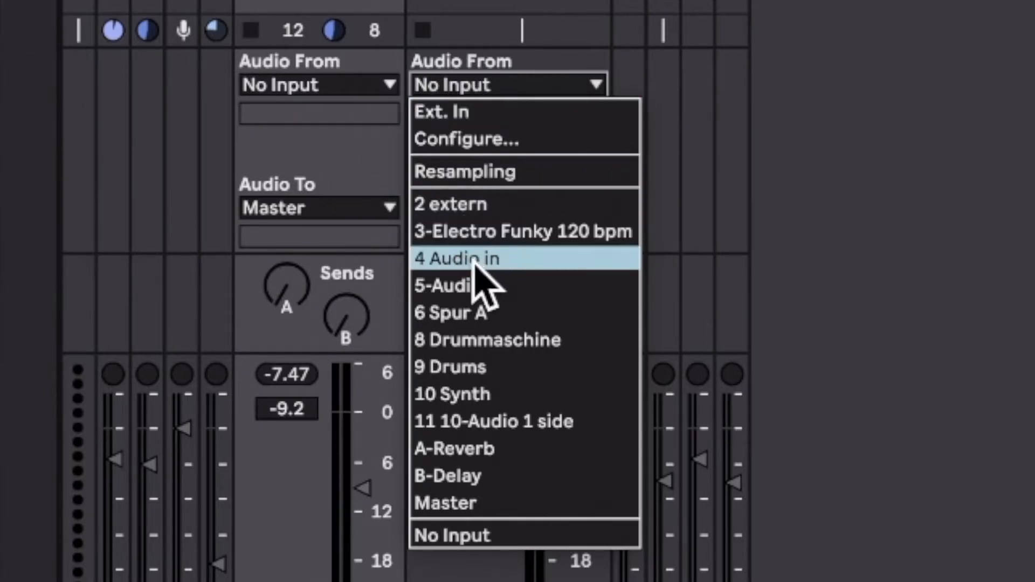
left_click(474, 313)
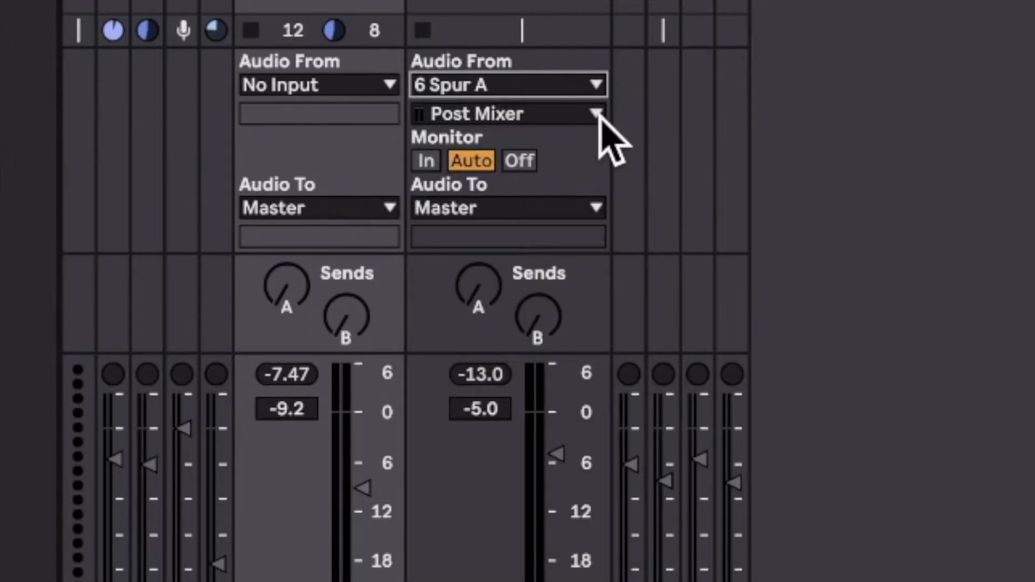
left_click(596, 114)
left_click(455, 140)
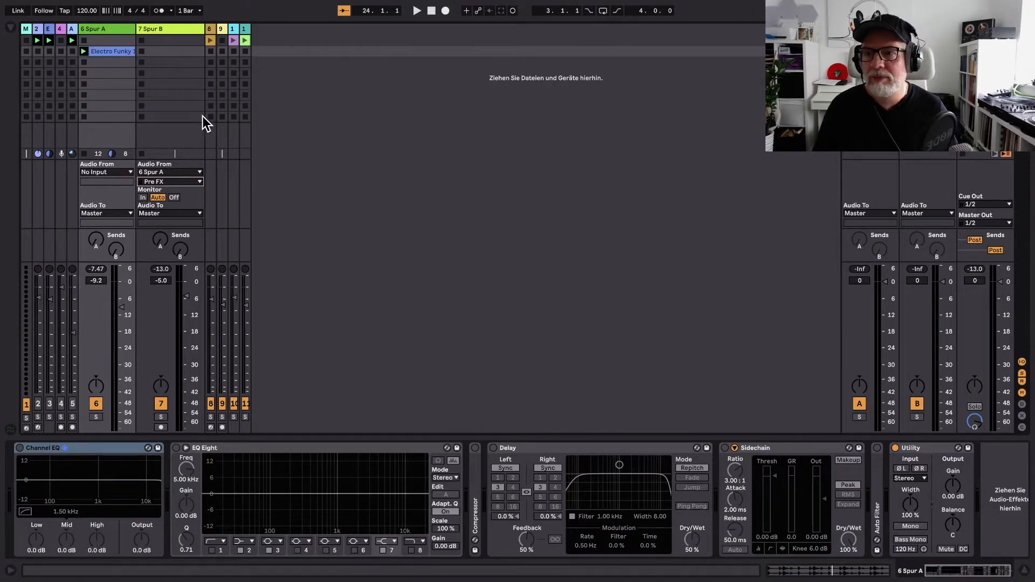
Step: Launch the Electro Funky clip on 6 Spur A, monitoring it through 7 Spur B set to In with Spur A deactivated
left_click(83, 51)
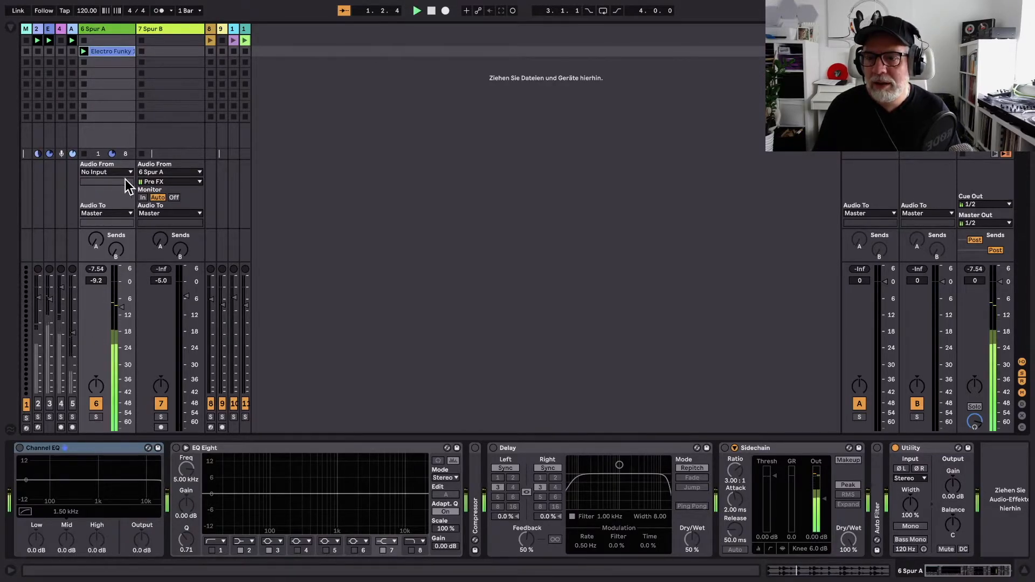
left_click(145, 197)
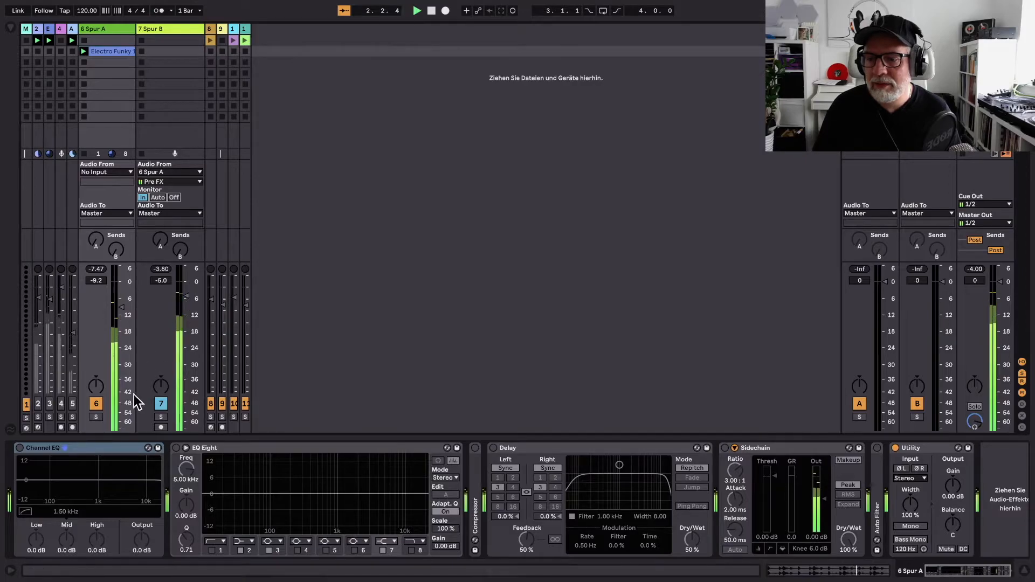
left_click(97, 404)
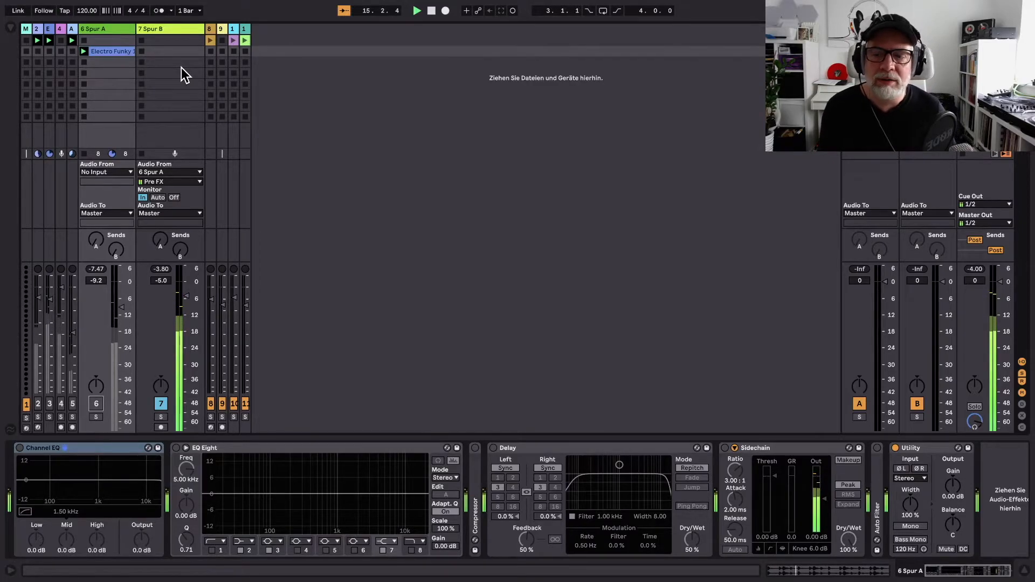
Step: Stop playback and set the audio input of 7 Spur B to No Input
left_click(431, 12)
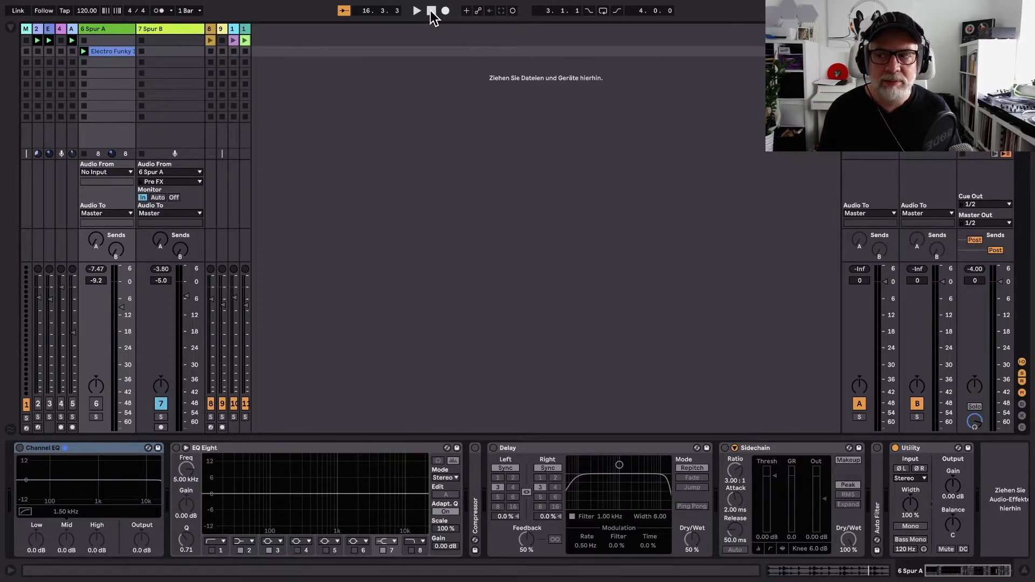
left_click(169, 172)
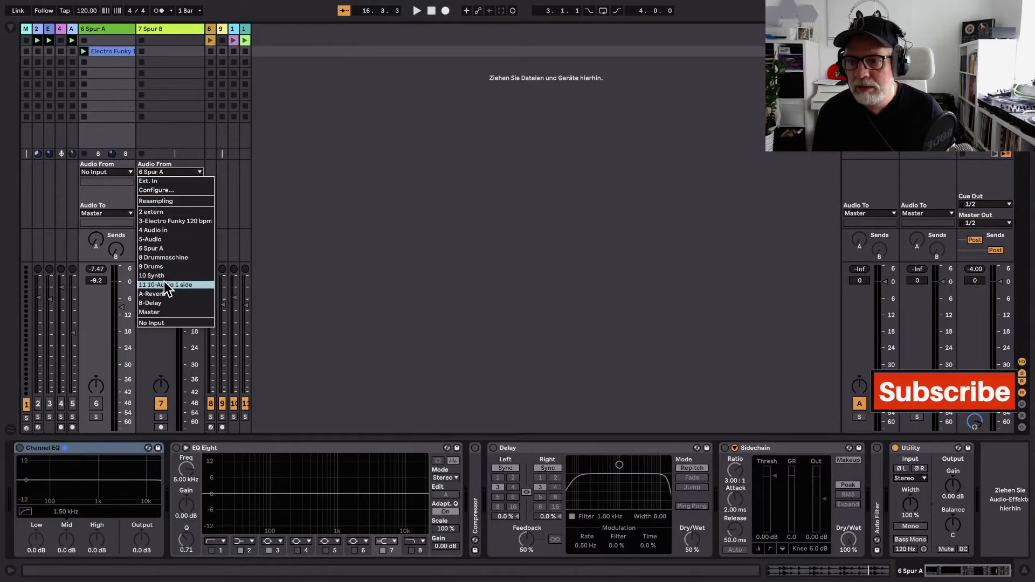
left_click(161, 179)
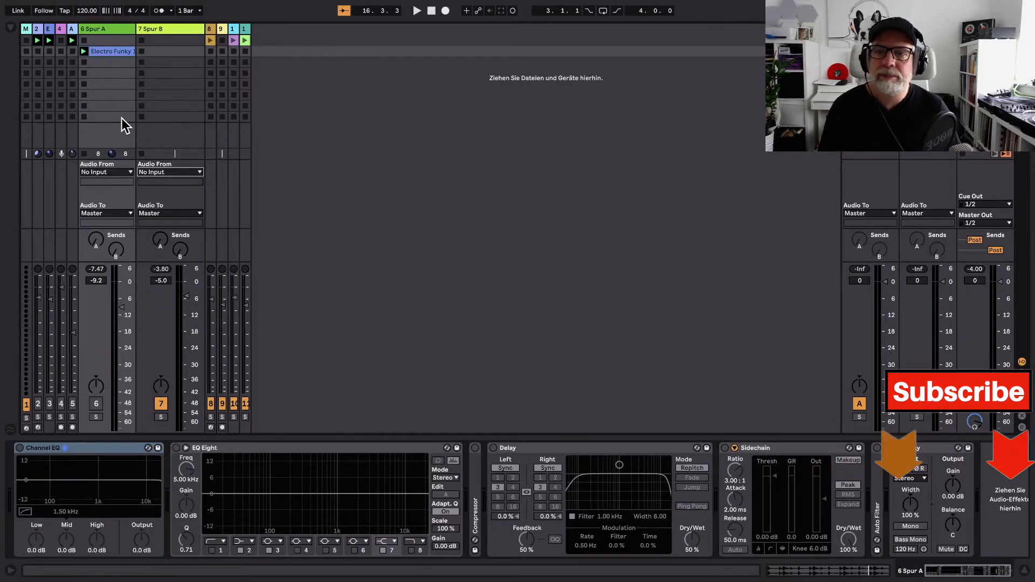
Step: Widen the 8 Drummaschine and 9 Drums tracks so their names and routing controls can be read
left_click(210, 29)
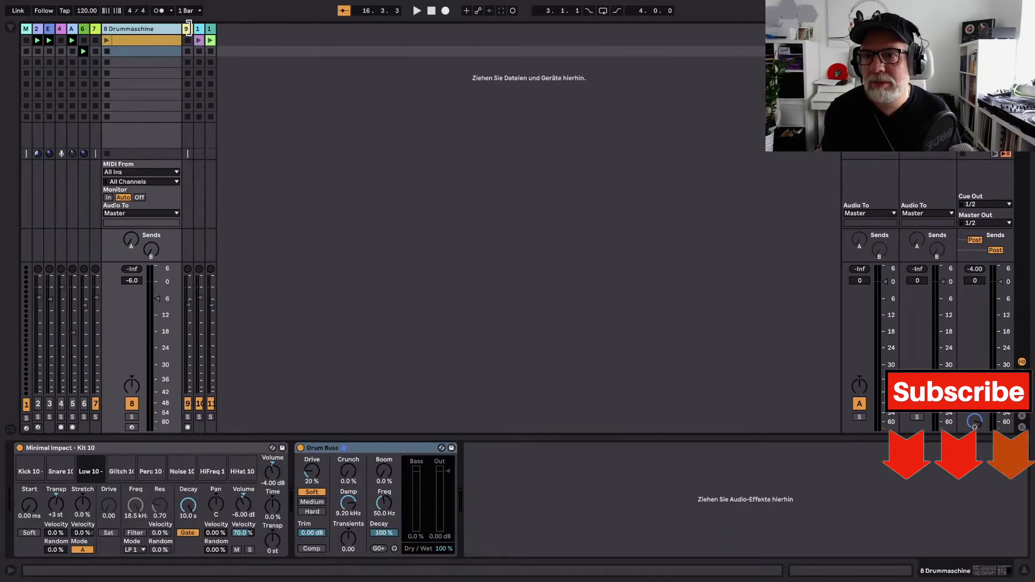
left_click_drag(192, 29, 272, 30)
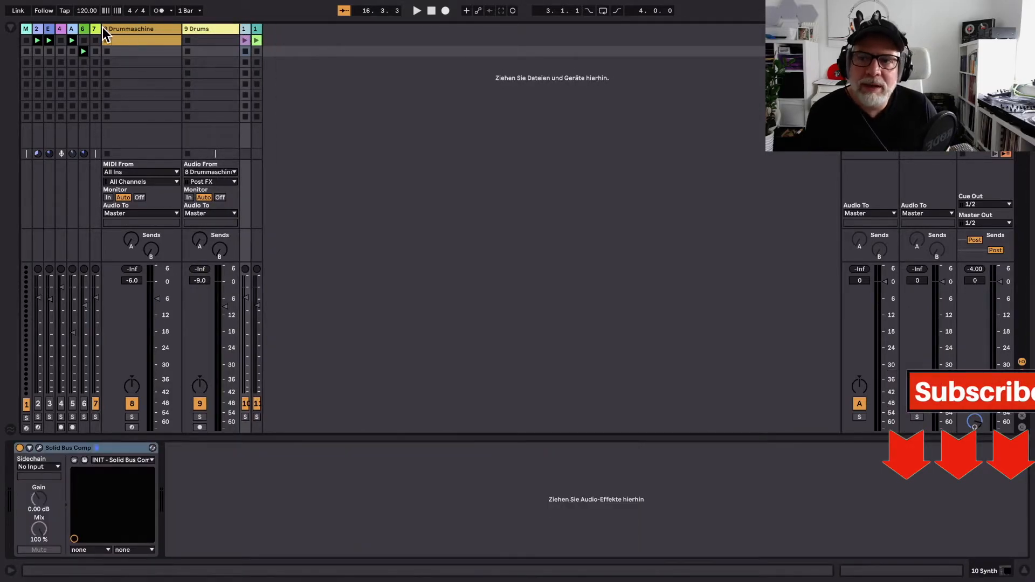
left_click(215, 28)
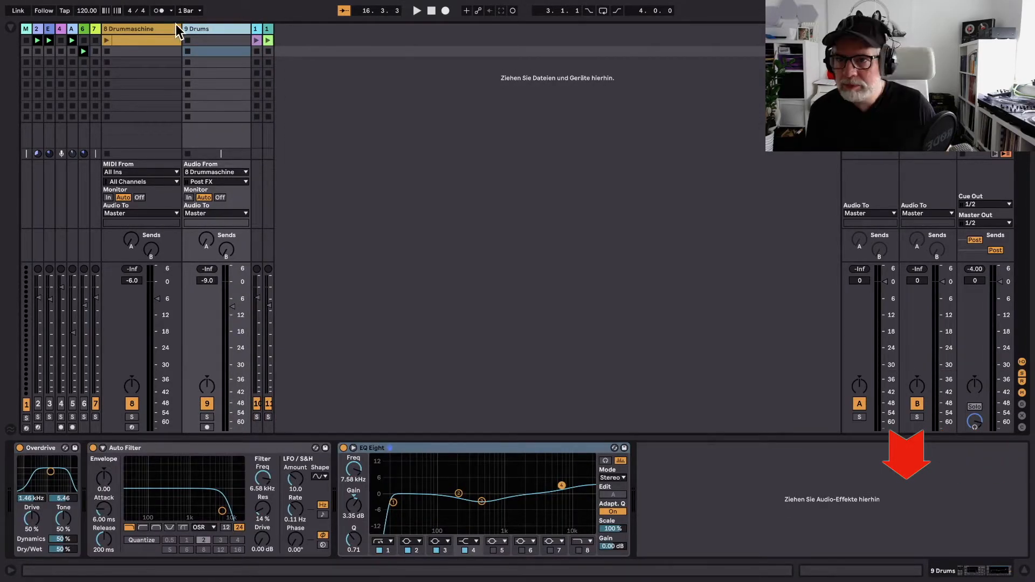
left_click_drag(176, 29, 166, 29)
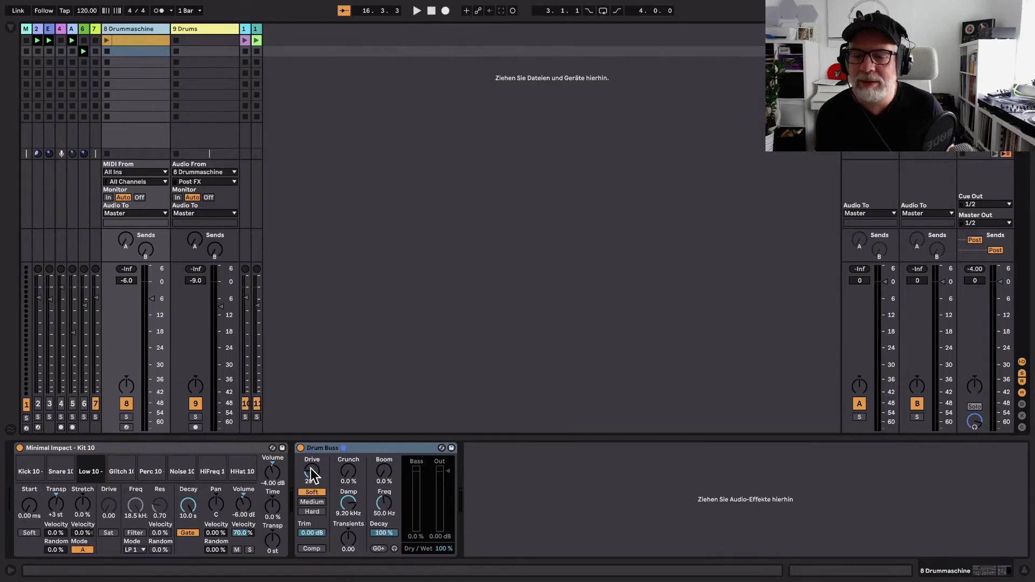
Step: Compare the device chains of the 9 Drums and 8 Drummaschine tracks
left_click(201, 28)
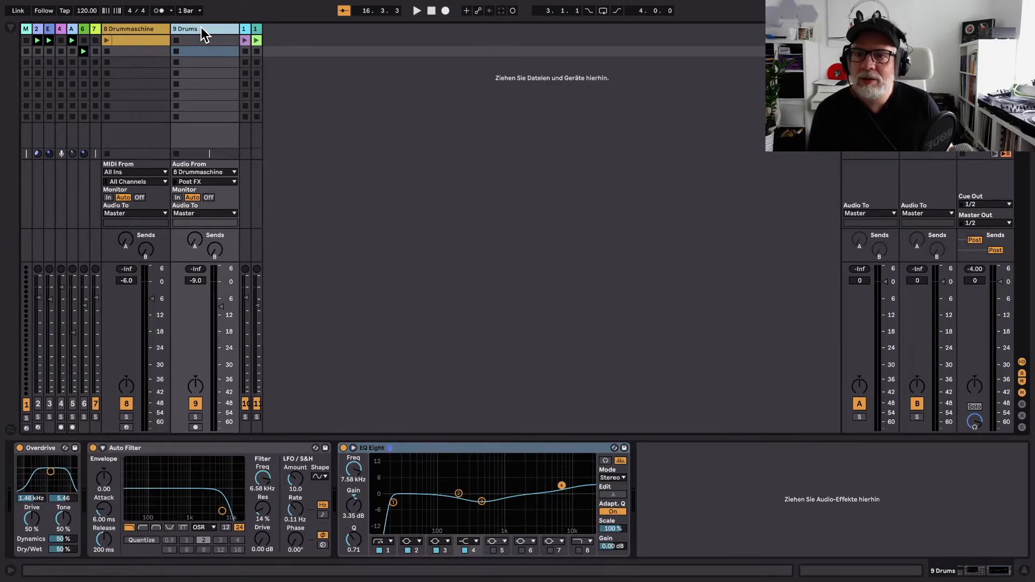
left_click(129, 31)
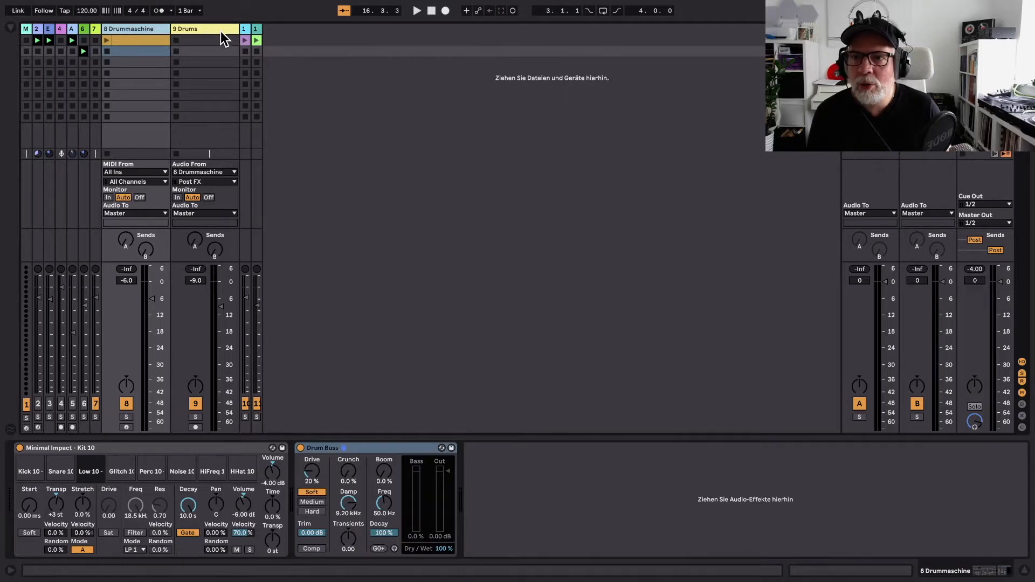
left_click(190, 31)
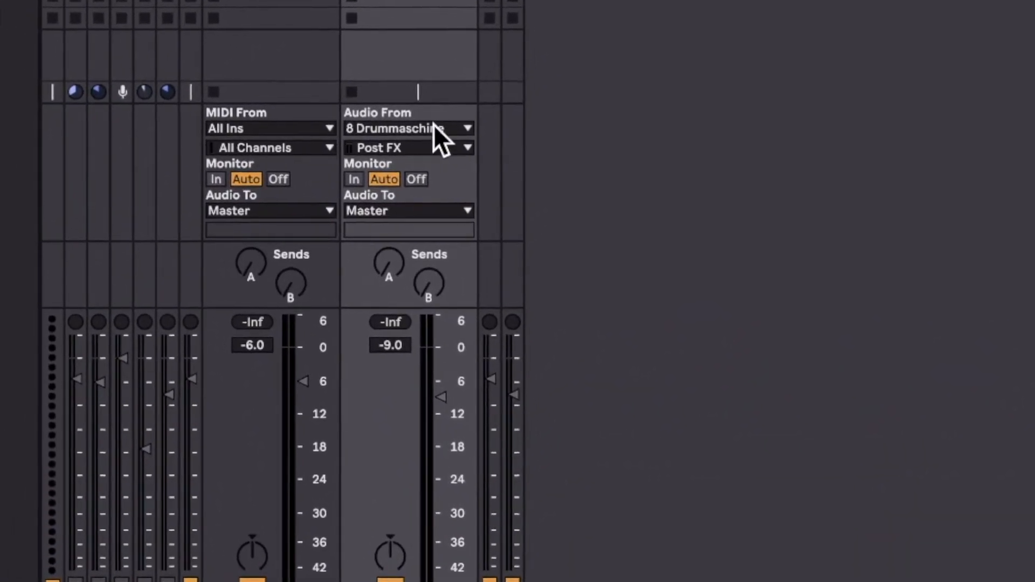
Step: Select 8 Drummaschine as the audio input of 9 Drums and set the monitoring of 9 Drums to In
left_click(280, 159)
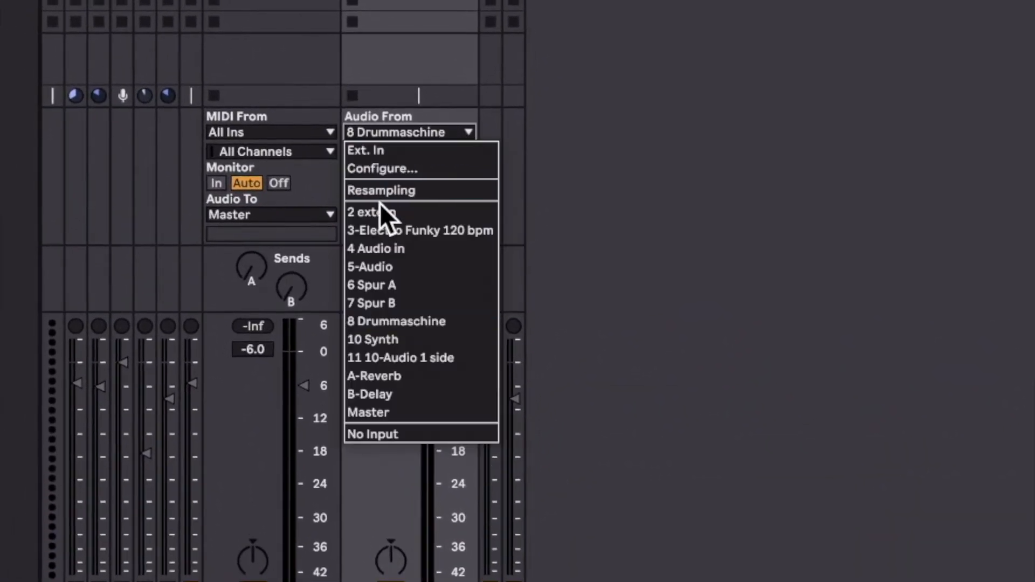
left_click(379, 321)
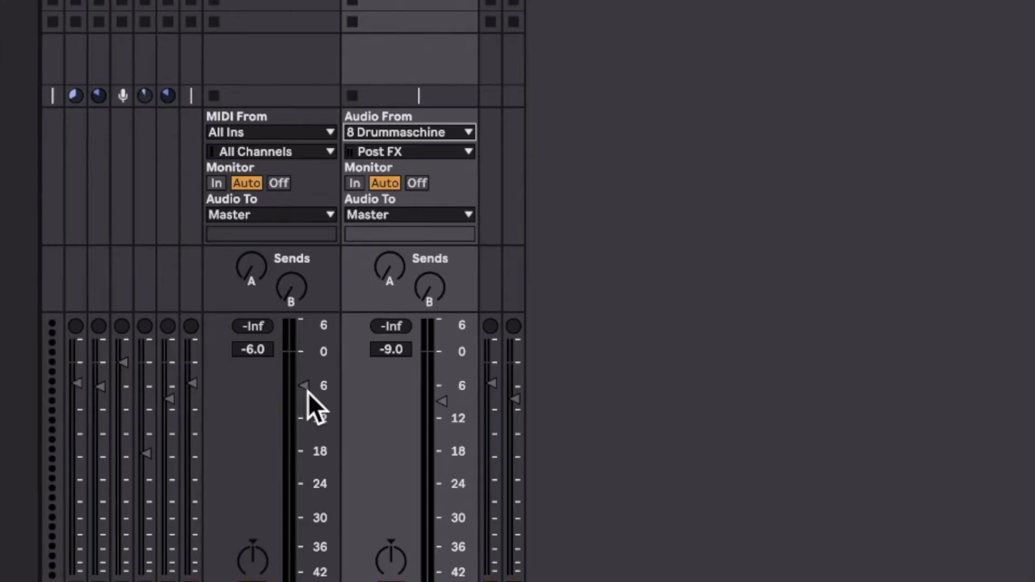
left_click(351, 183)
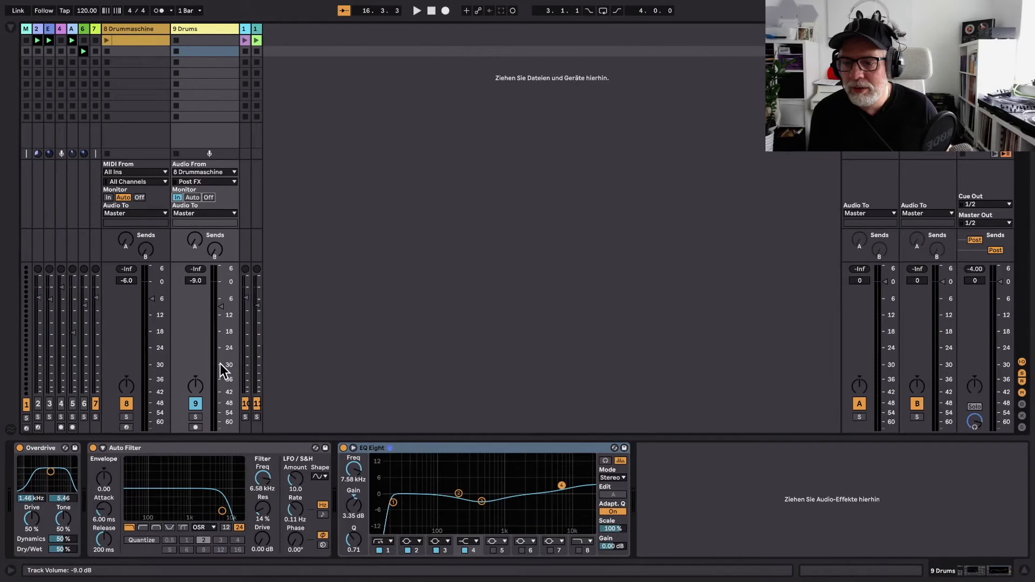
Step: Launch the 8 Drummaschine clip and deactivate that track to hear only the signal through 9 Drums
left_click(106, 39)
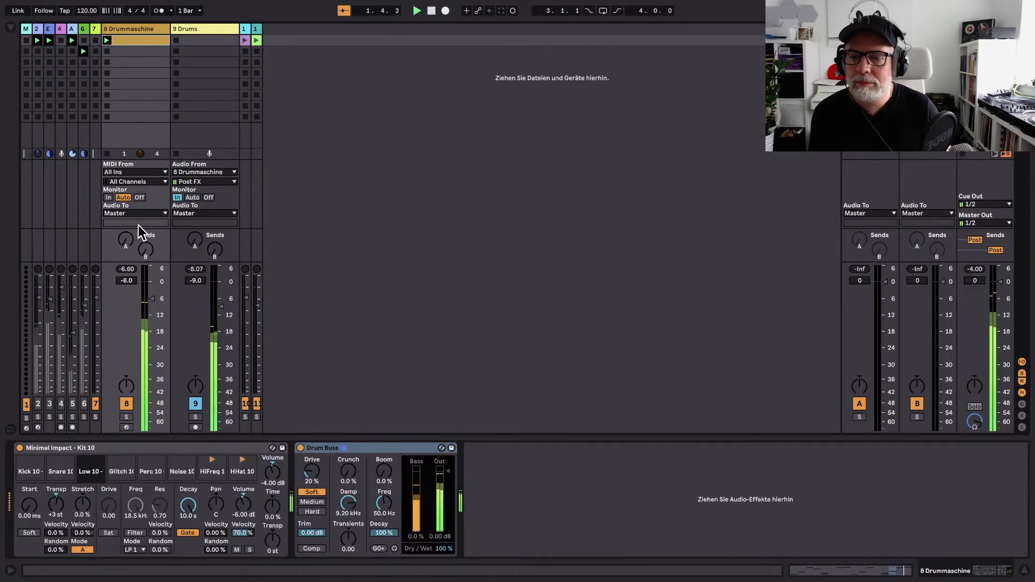
left_click(126, 404)
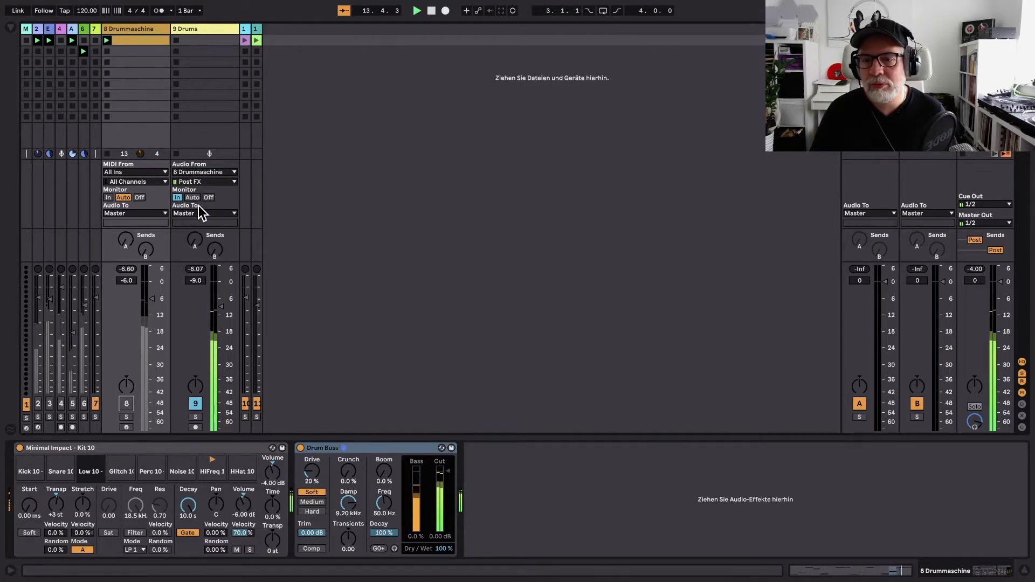
Step: Create a new audio track, delete all of its default effects and hide the device view
right_click(287, 31)
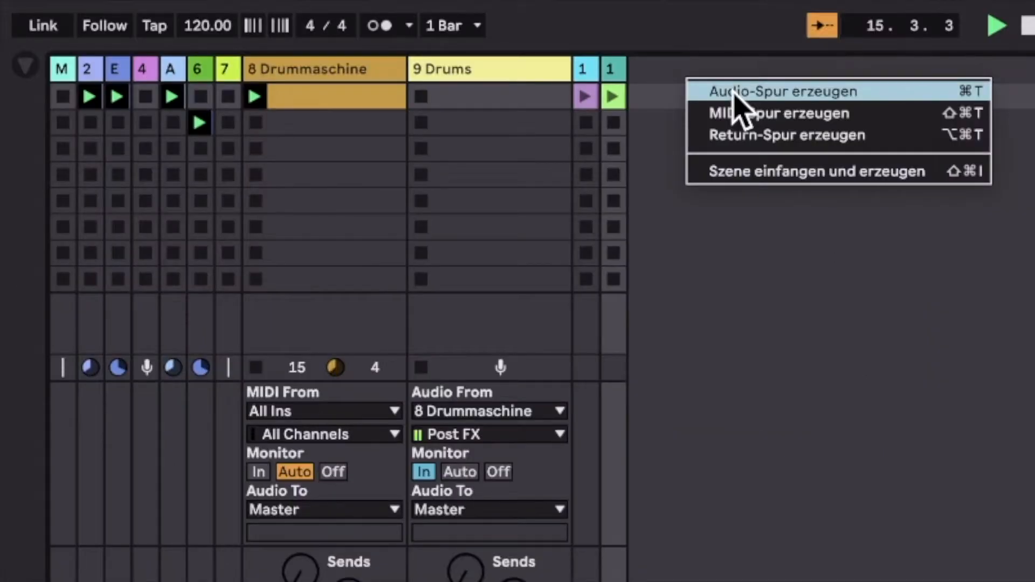
left_click(306, 38)
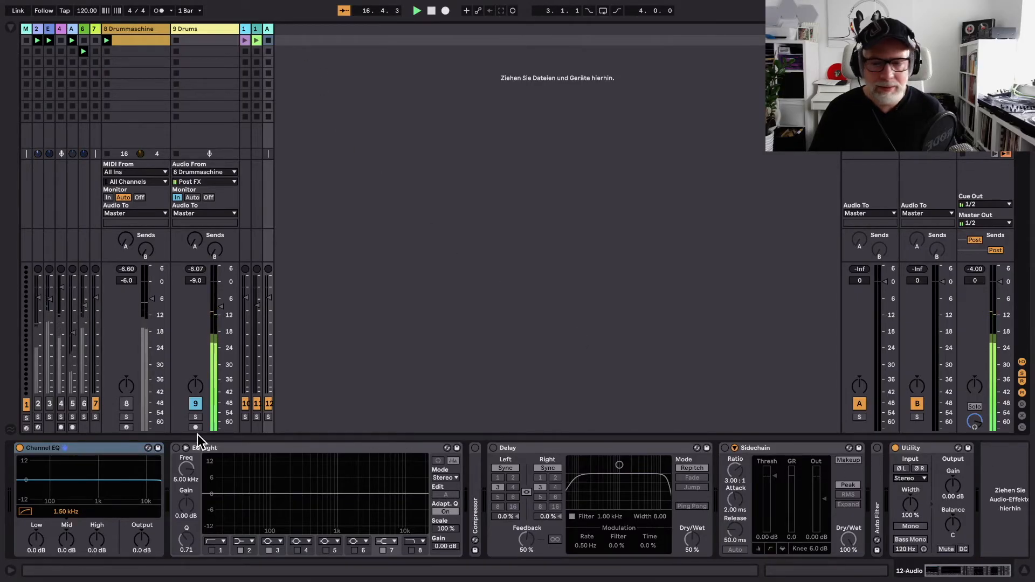
left_click(114, 448)
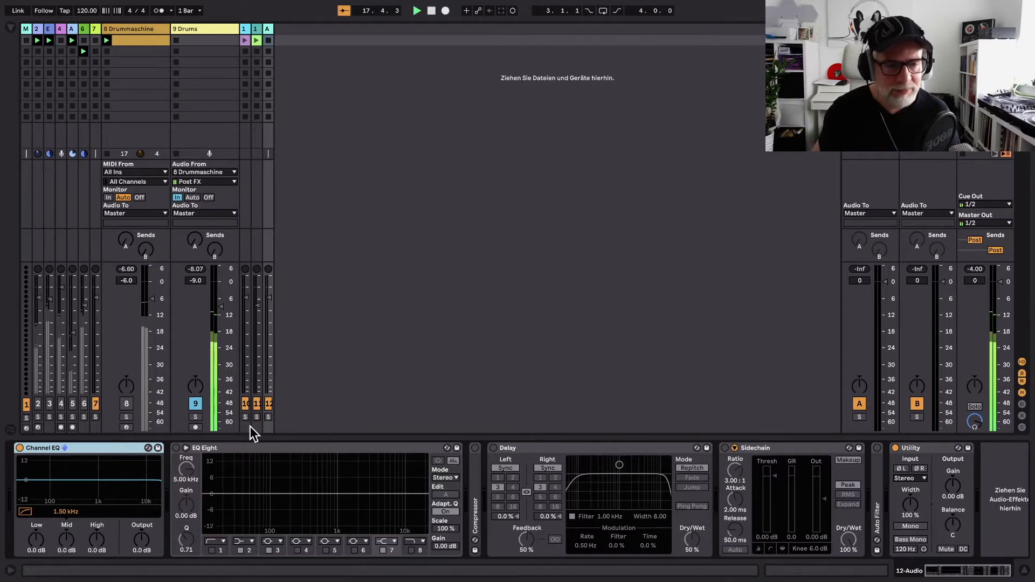
left_click(927, 450, "shift")
key("Delete")
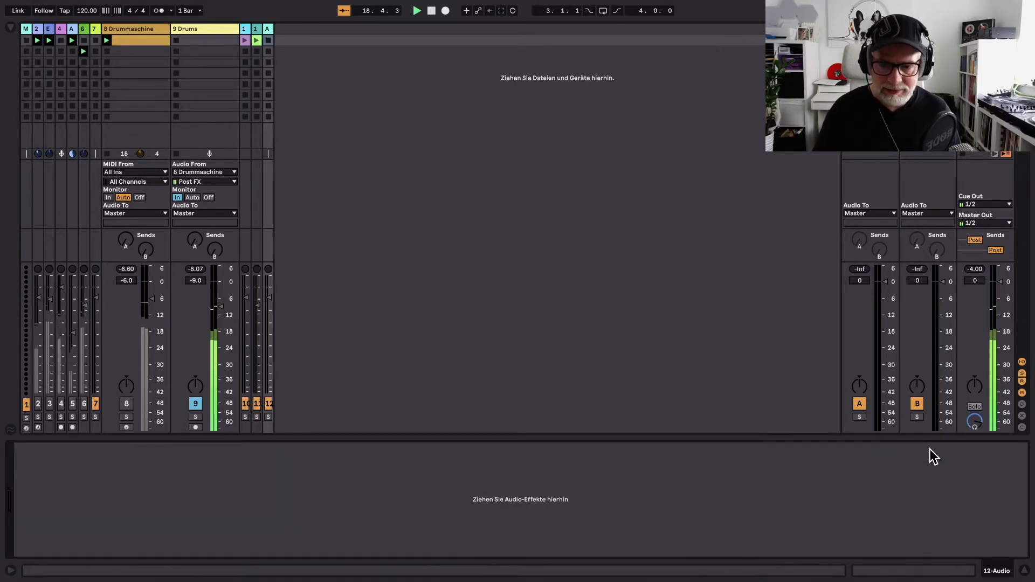
left_click(1024, 570)
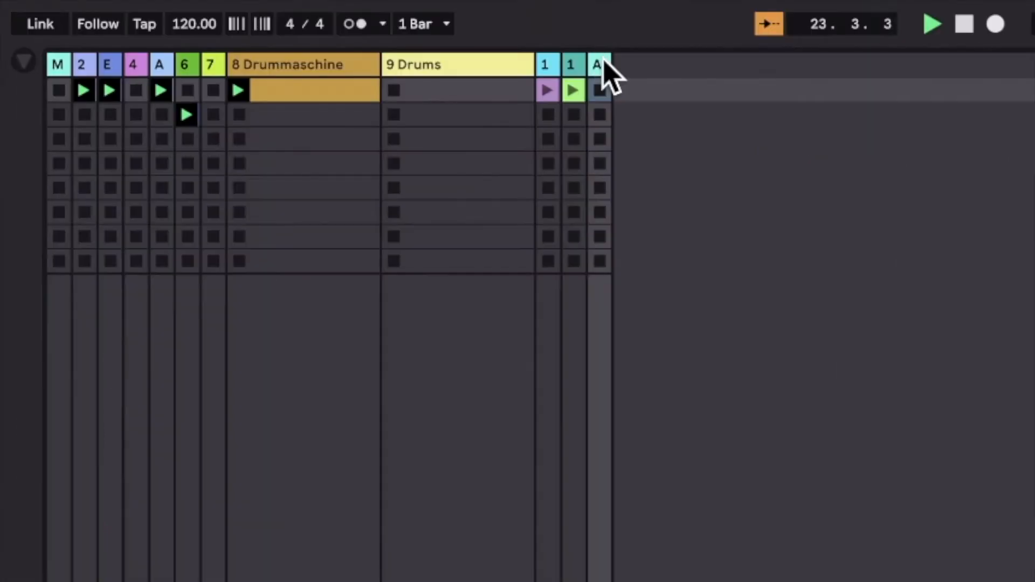
Step: Check the new audio track's option for saving it as the default audio track, and stop playback
right_click(267, 28)
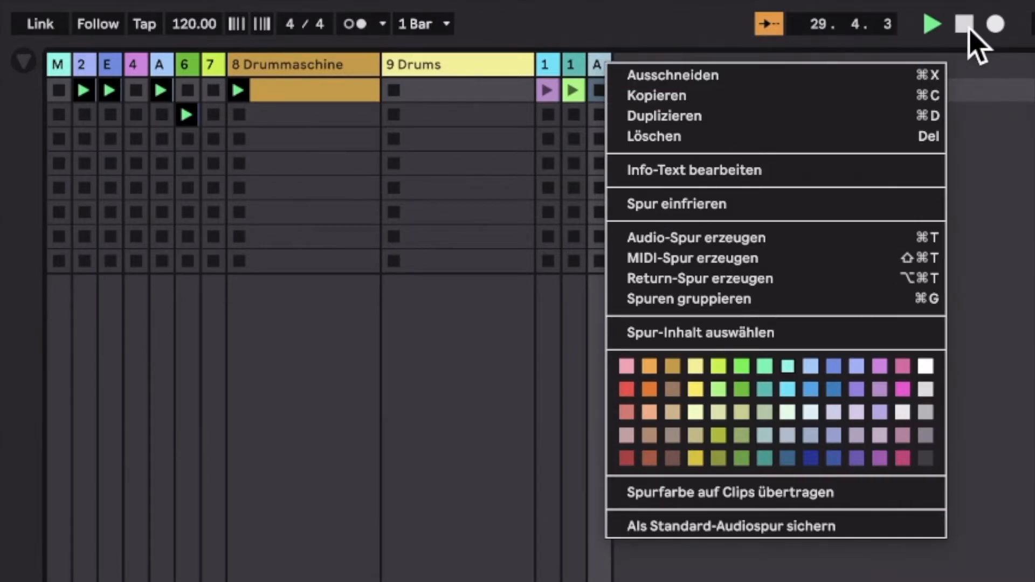
left_click(980, 73)
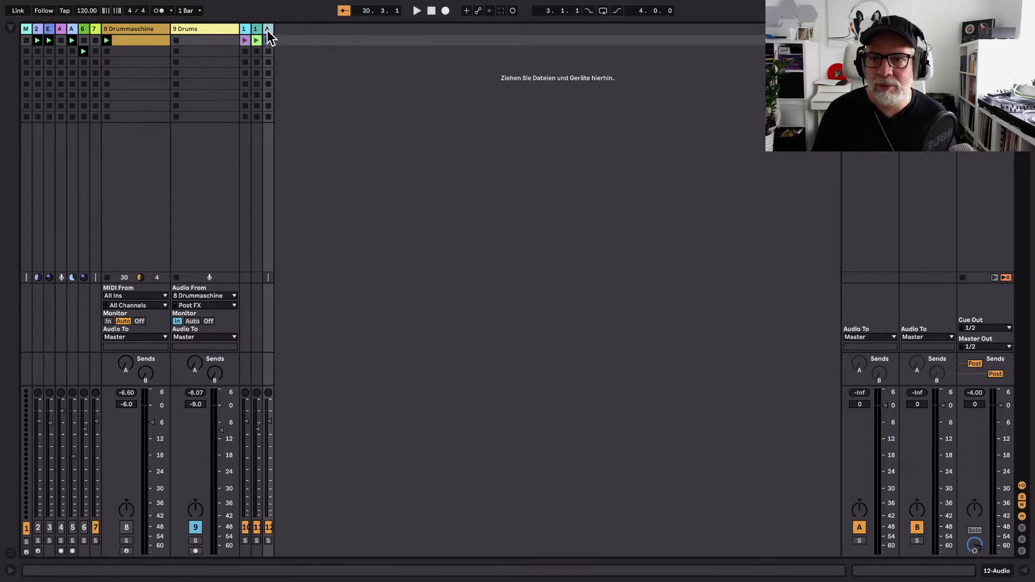
Step: Move the new audio track directly after 9 Drums, widen it and duplicate it twice
mouse_move(268, 28)
left_mouse_down()
mouse_move(235, 28)
mouse_move(250, 33)
left_mouse_up()
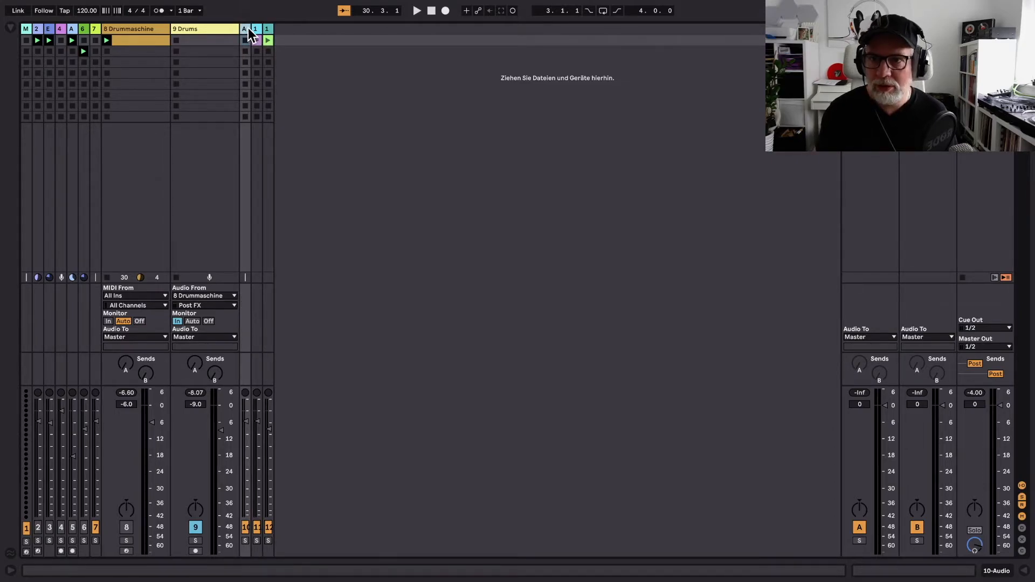
left_click_drag(249, 28, 297, 27)
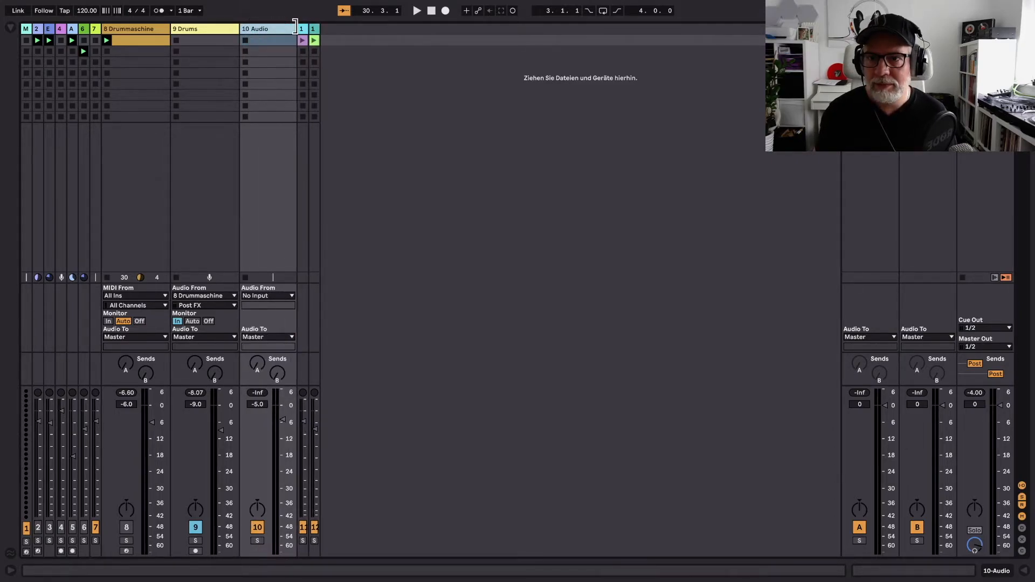
key("super+d")
key("super+d")
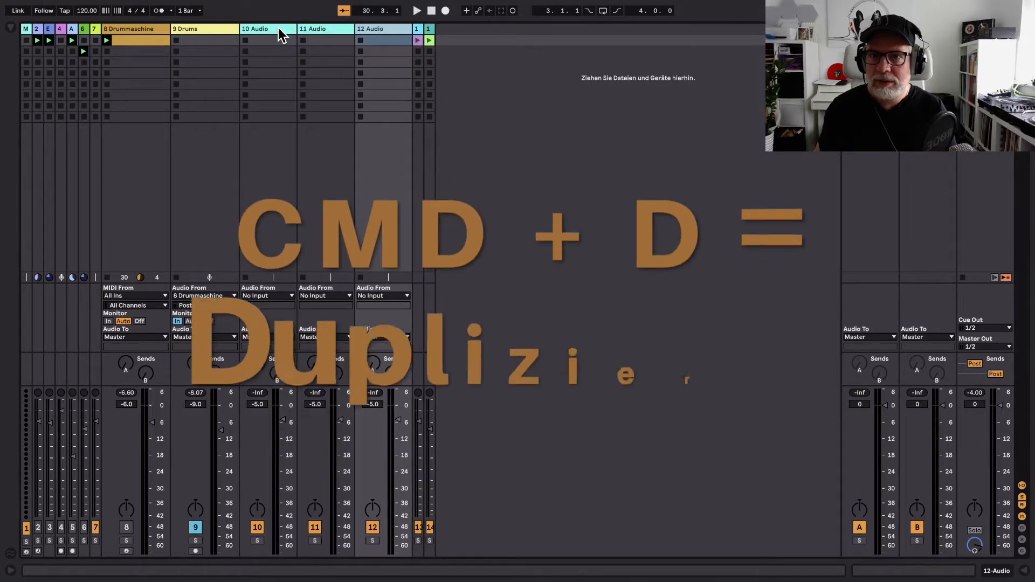
Step: Rename audio tracks 10, 11 and 12 as # kick, # snare and #perc
left_click(278, 28)
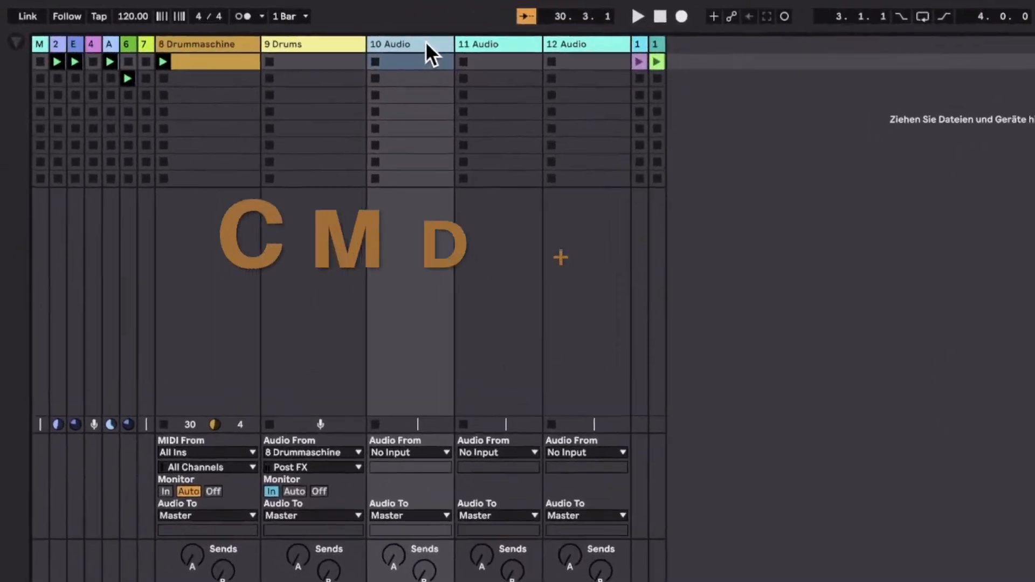
key("super+r")
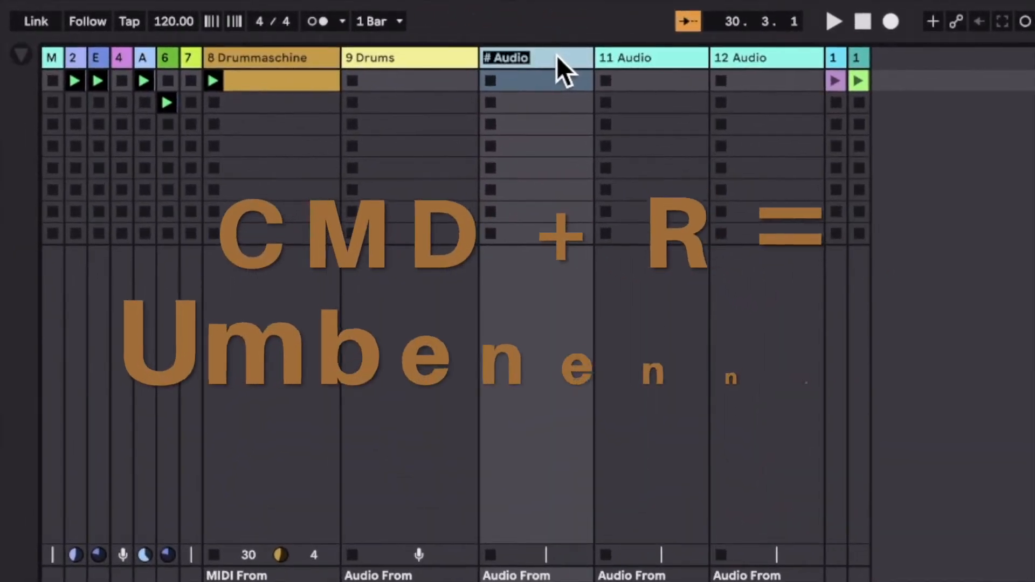
type("# kick")
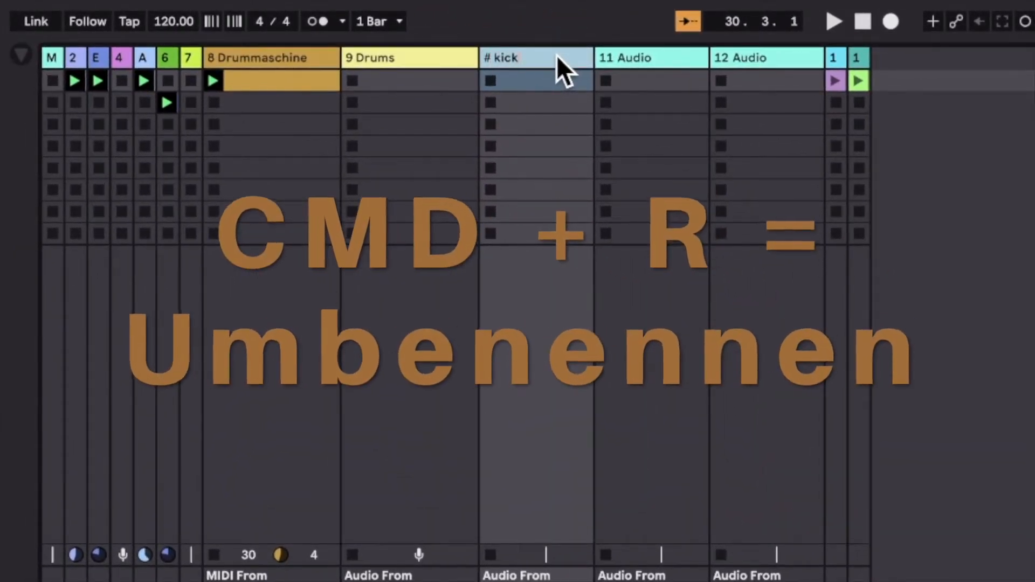
key("Tab")
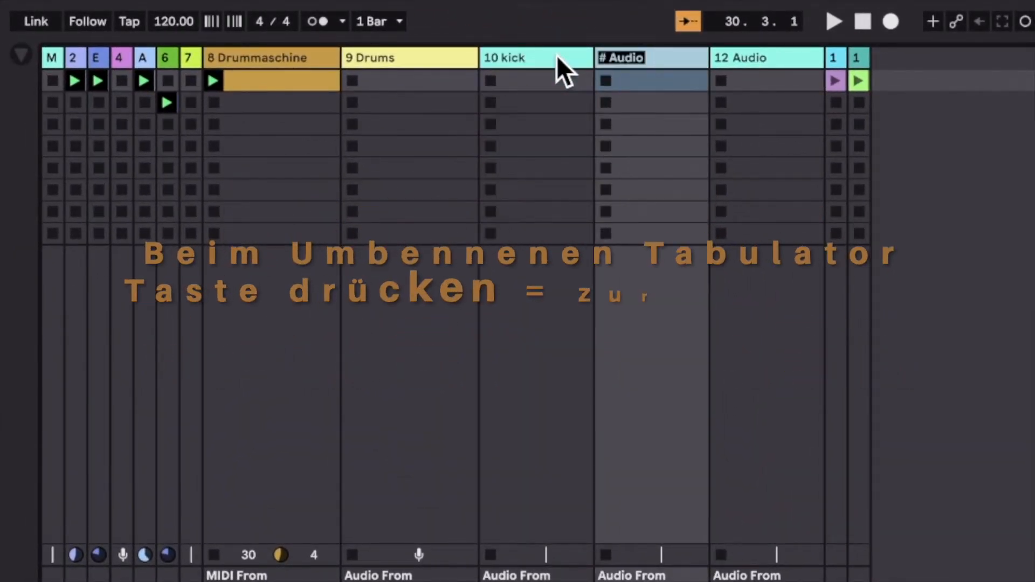
type("#")
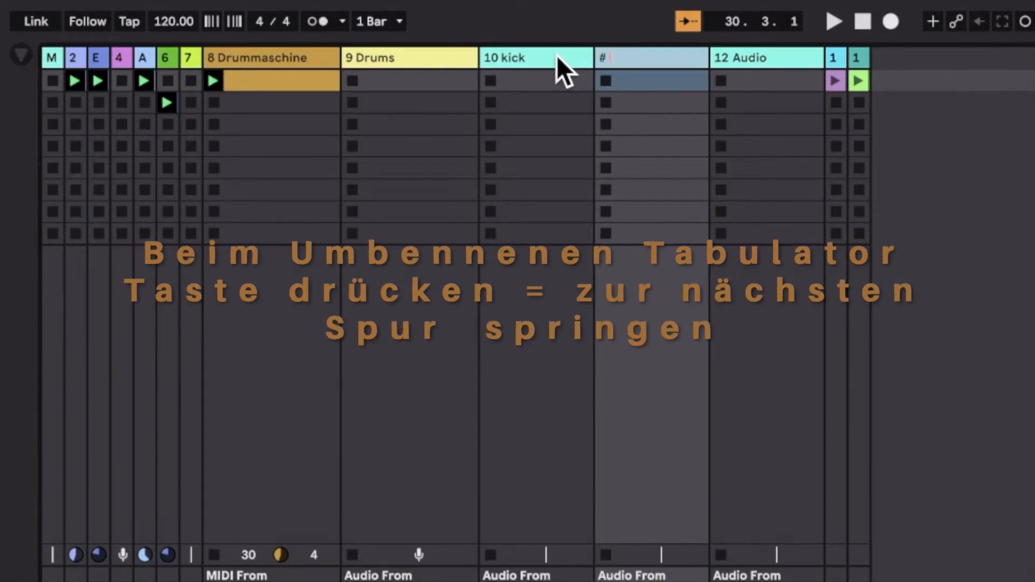
type(" snare")
key("Tab")
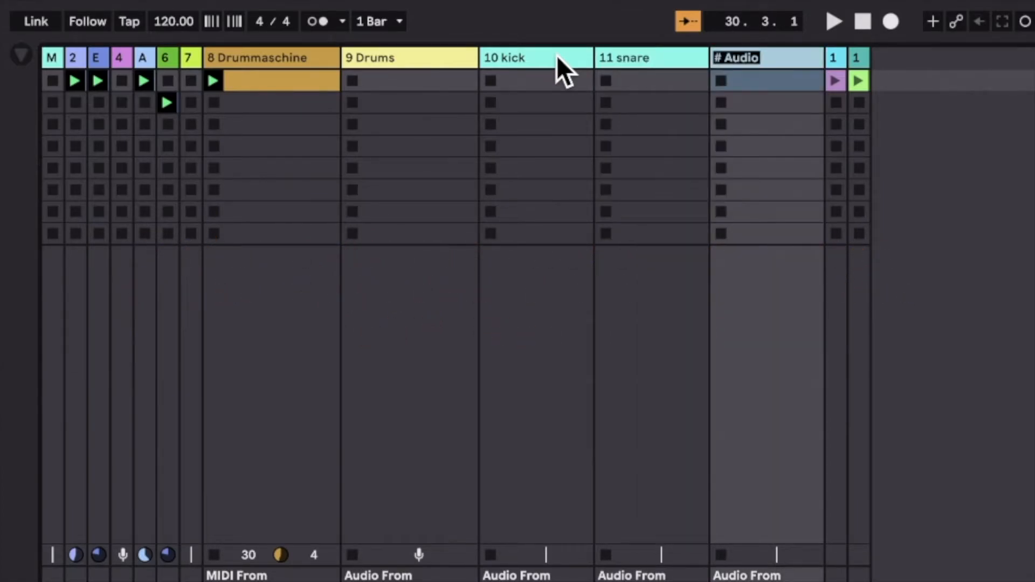
type("#perc")
key("Return")
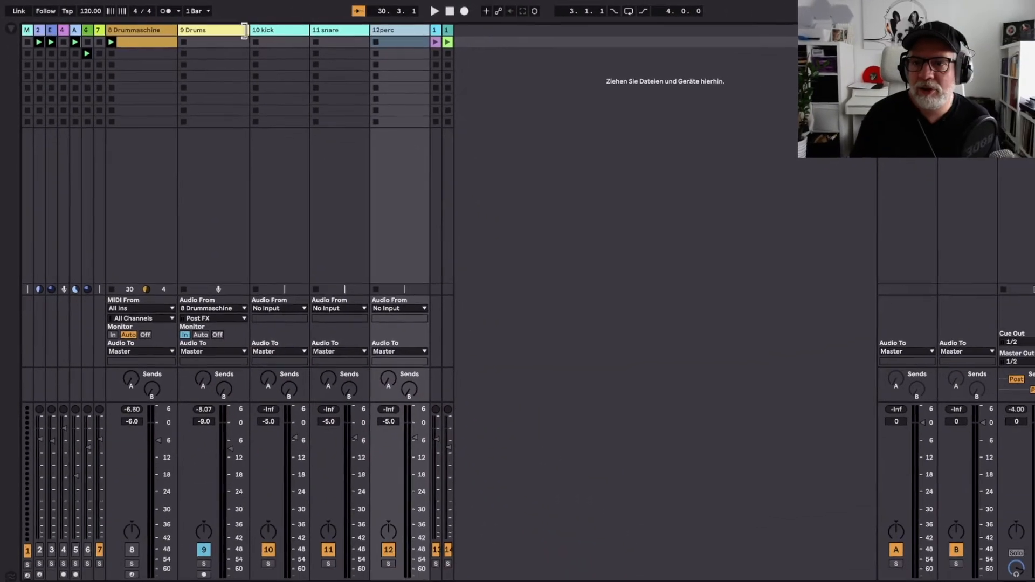
Step: Set the audio input of the kick, snare and perc tracks to 9 Drums
left_click(277, 40)
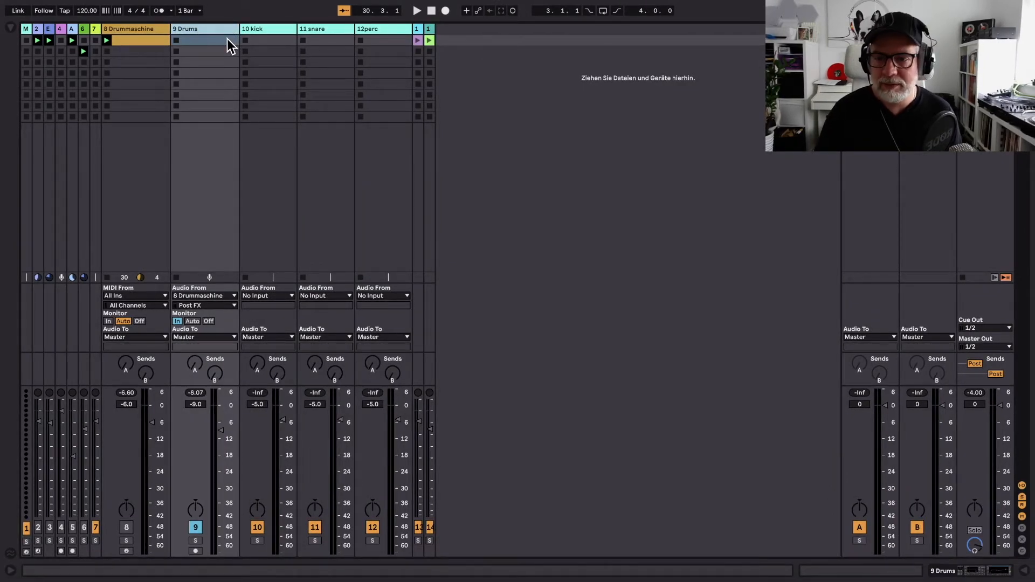
left_click(291, 296)
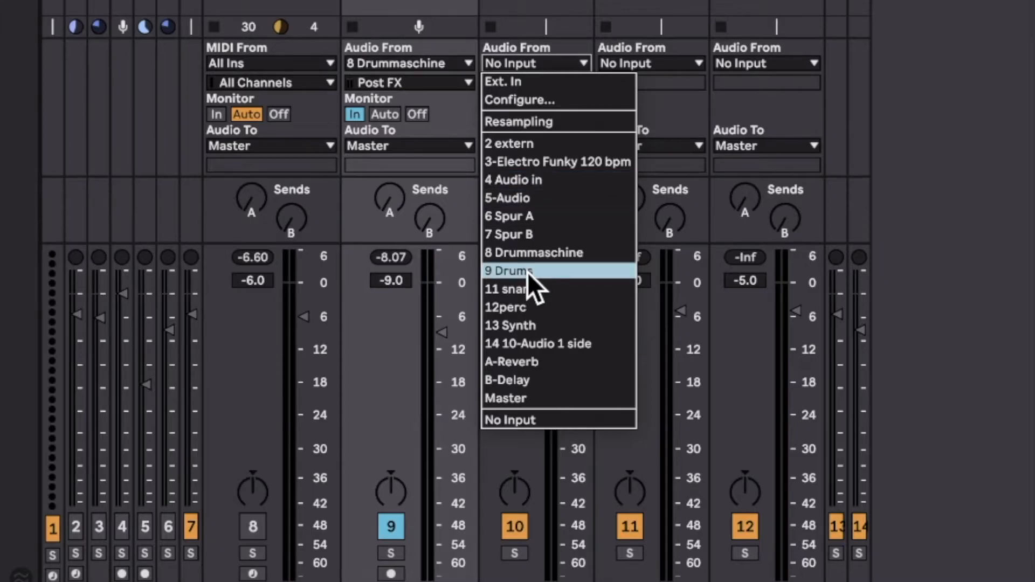
left_click(500, 271)
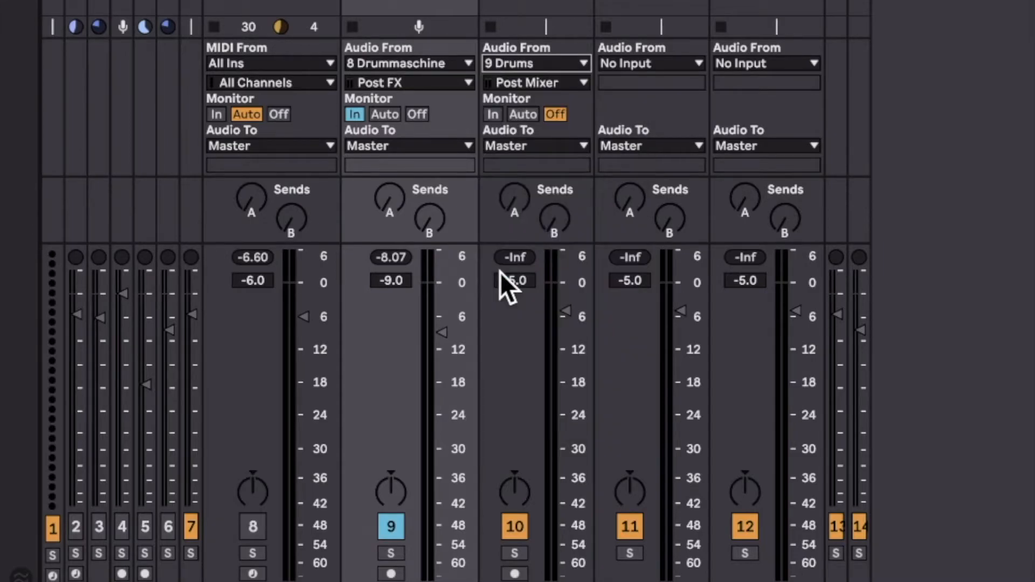
left_click(697, 64)
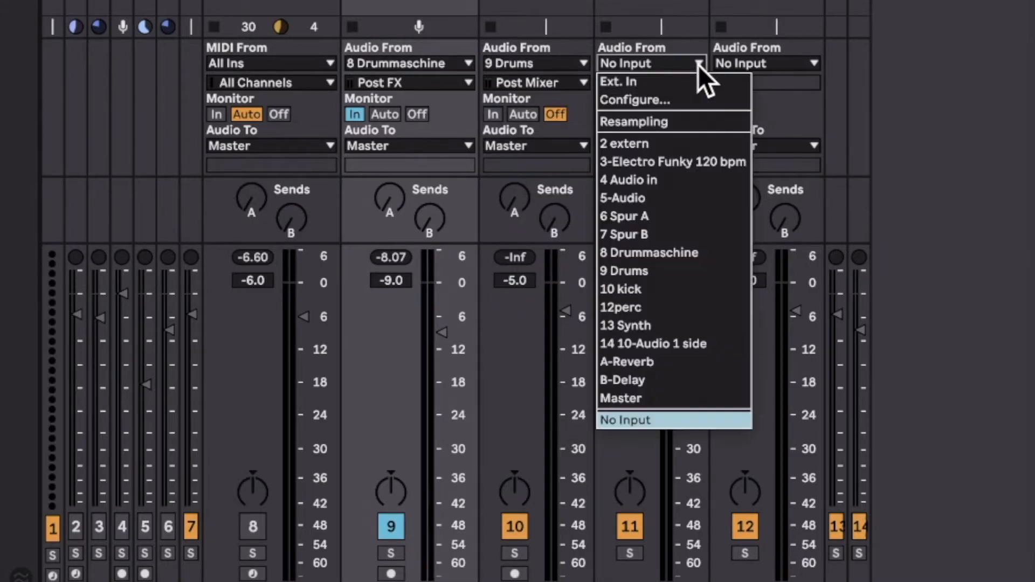
left_click(632, 267)
left_click(814, 62)
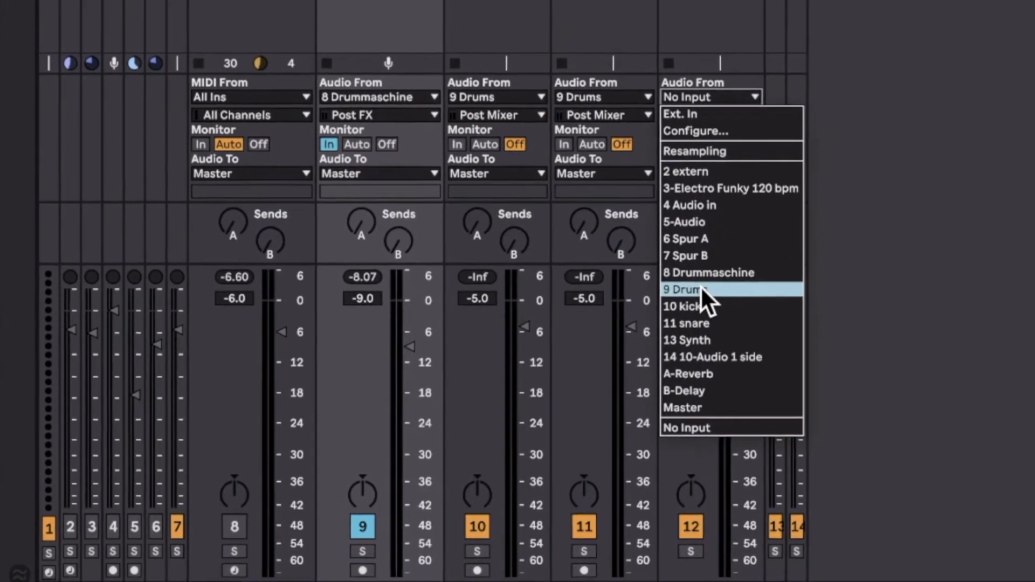
left_click(738, 270)
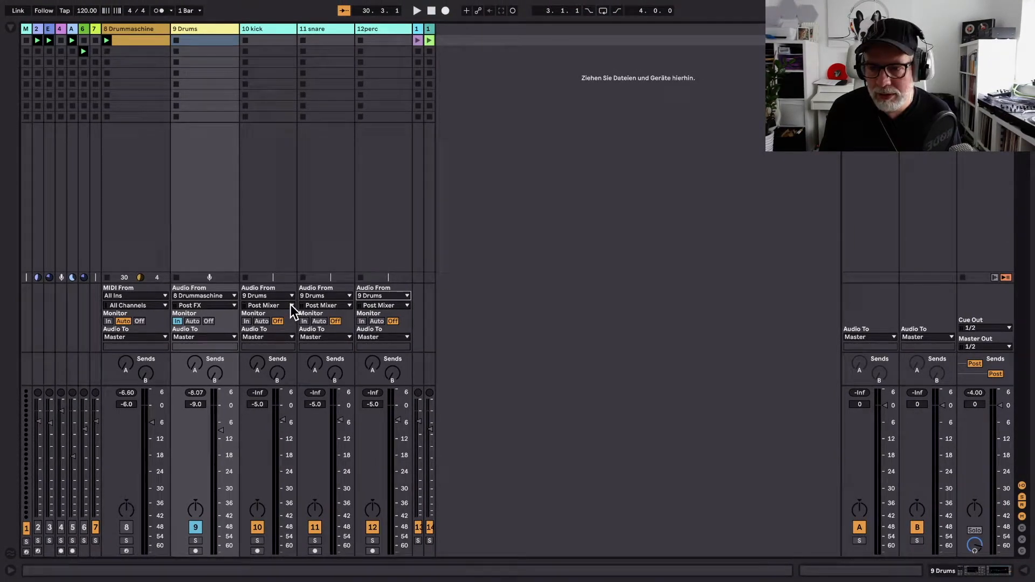
Step: Change the tap point of the kick, snare and perc inputs to Post FX
left_click(290, 305)
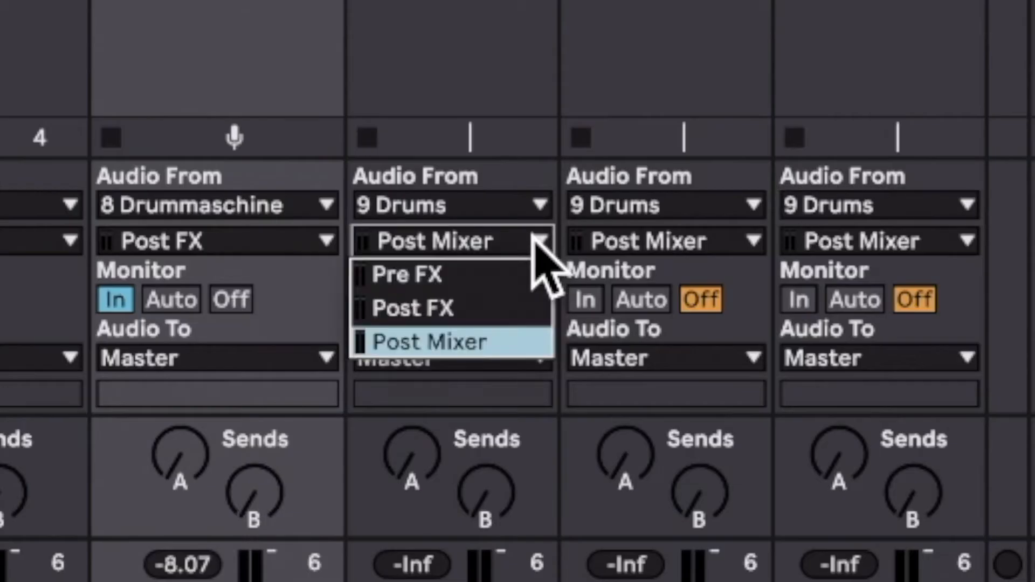
left_click(457, 303)
left_click(754, 243)
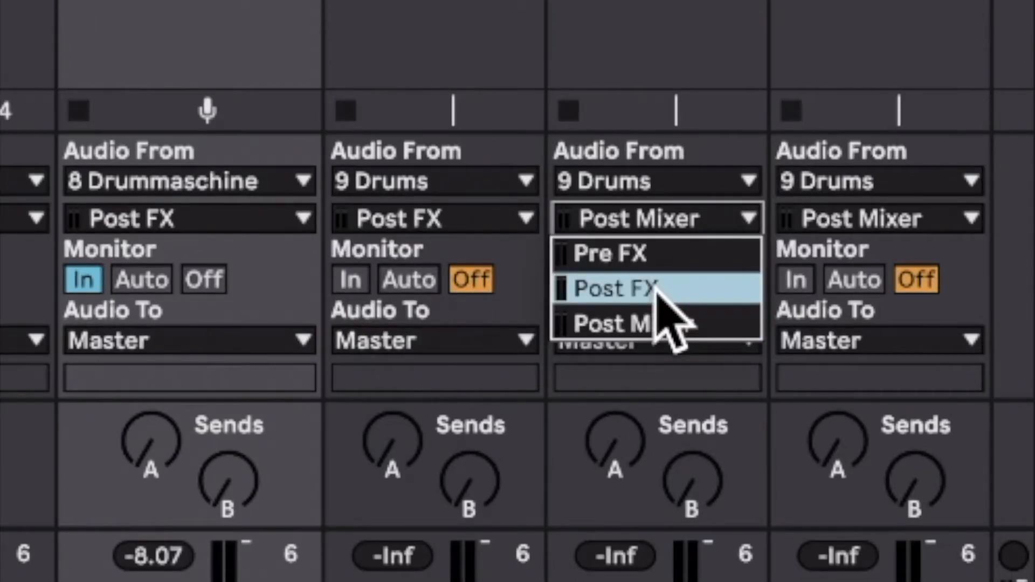
left_click(657, 291)
left_click(964, 218)
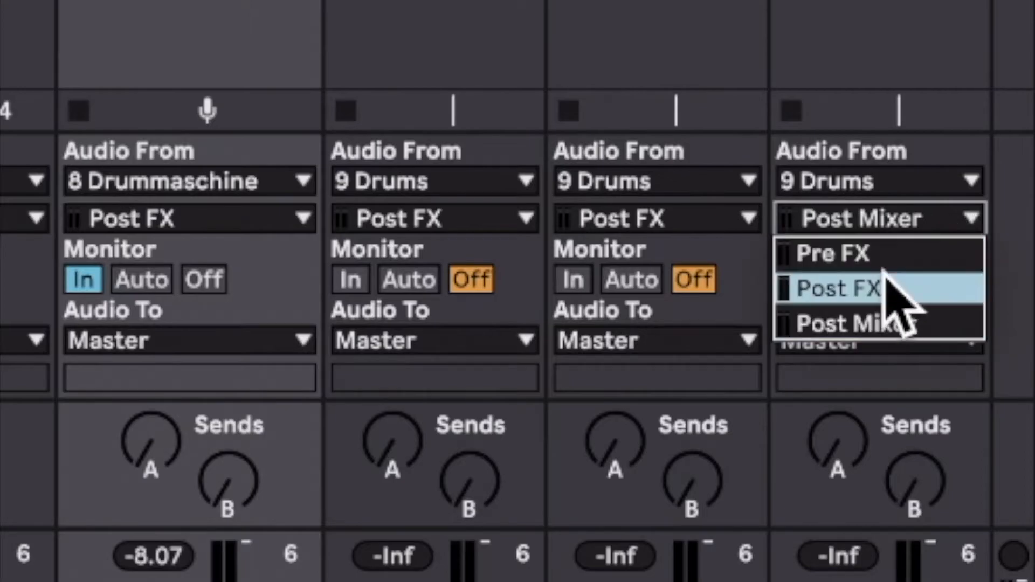
left_click(886, 285)
Step: Set monitoring to In on the kick, snare and perc tracks, and briefly play the set to test the routing
left_click(351, 279)
left_click(573, 279)
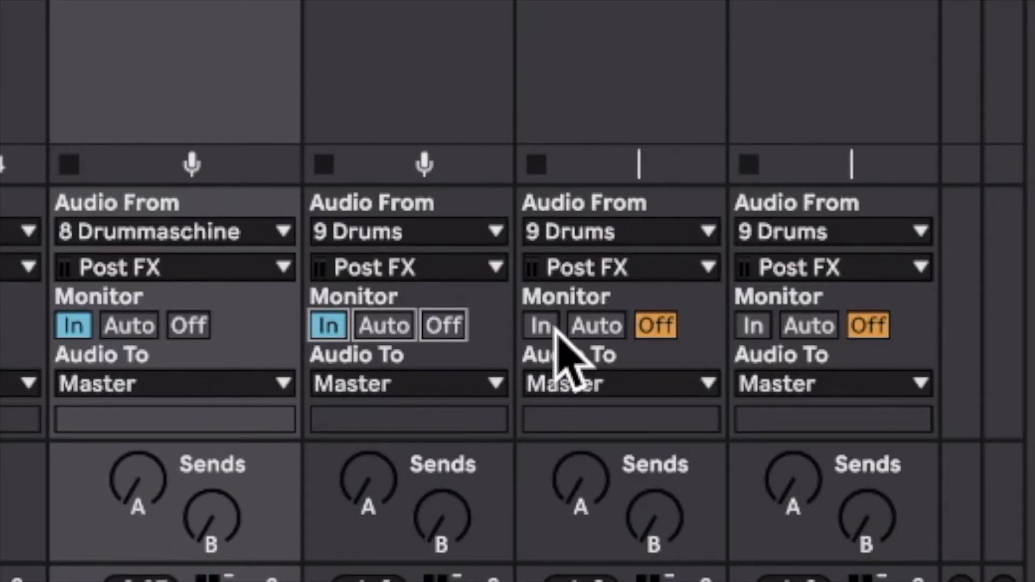
left_click(752, 325)
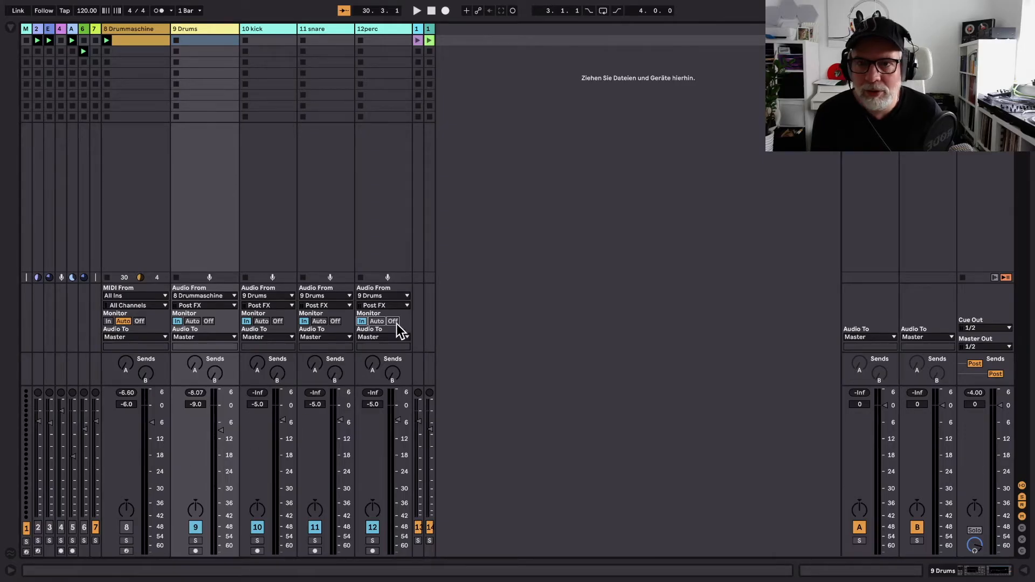
left_click(416, 10)
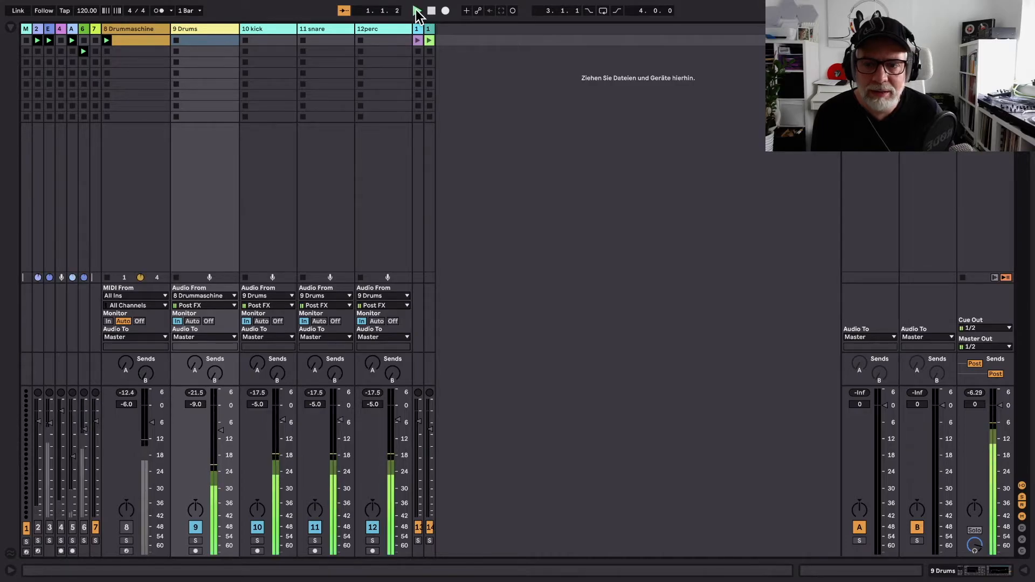
left_click(431, 11)
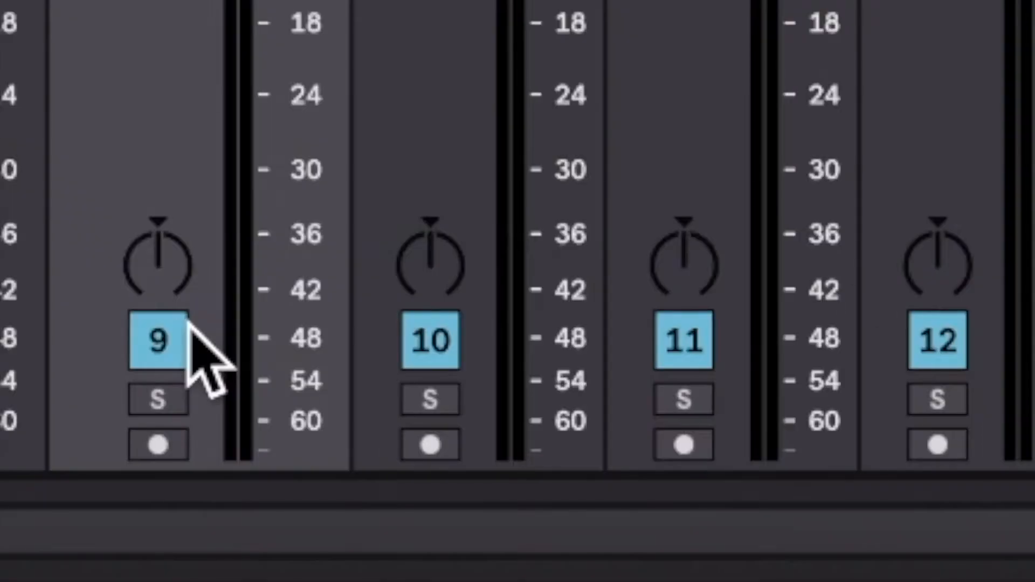
Step: Deactivate 9 Drums, play the set briefly, and deactivate 12perc and 11 snare so only 10 kick is heard
left_click(195, 527)
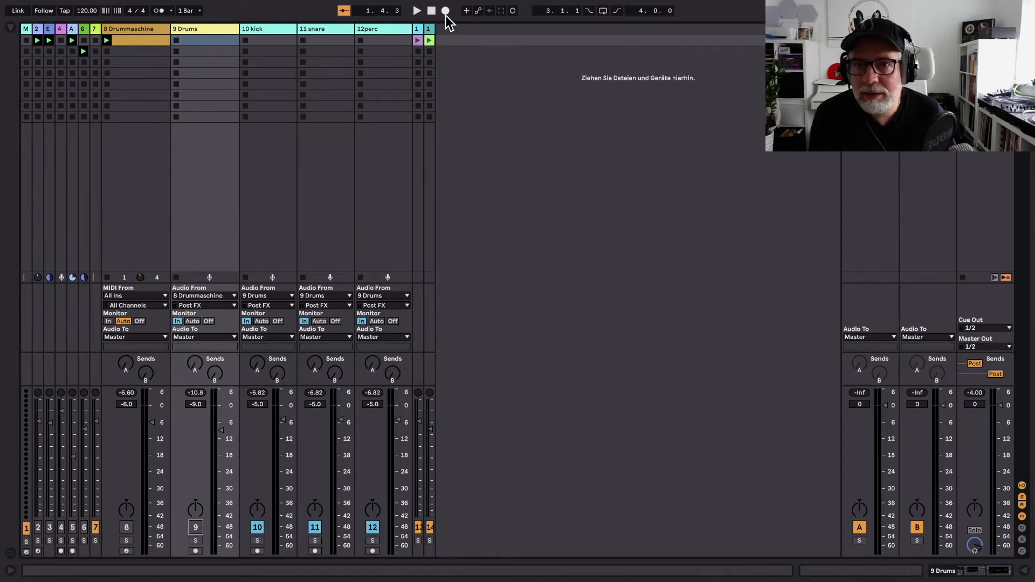
left_click(418, 10)
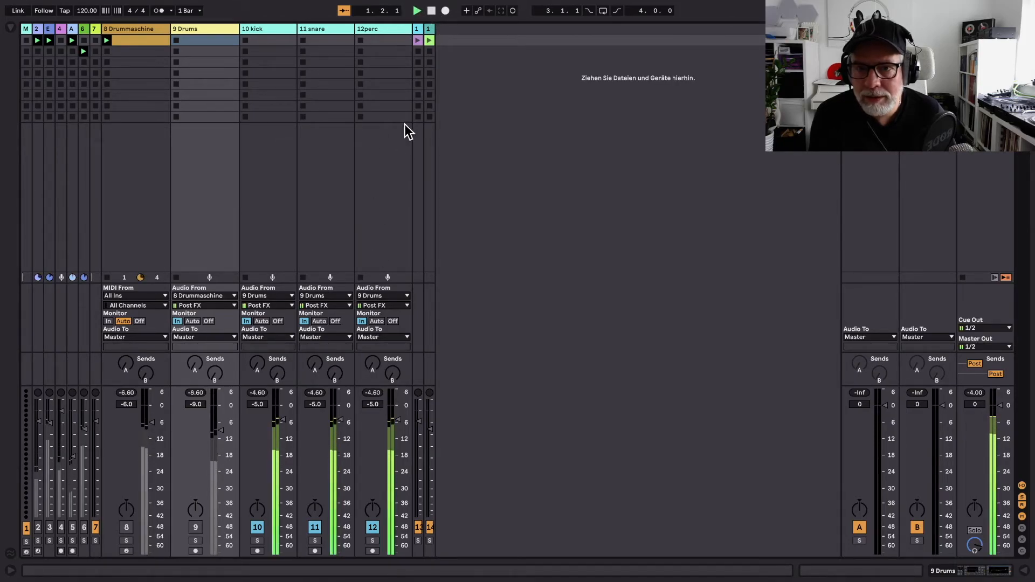
left_click(431, 10)
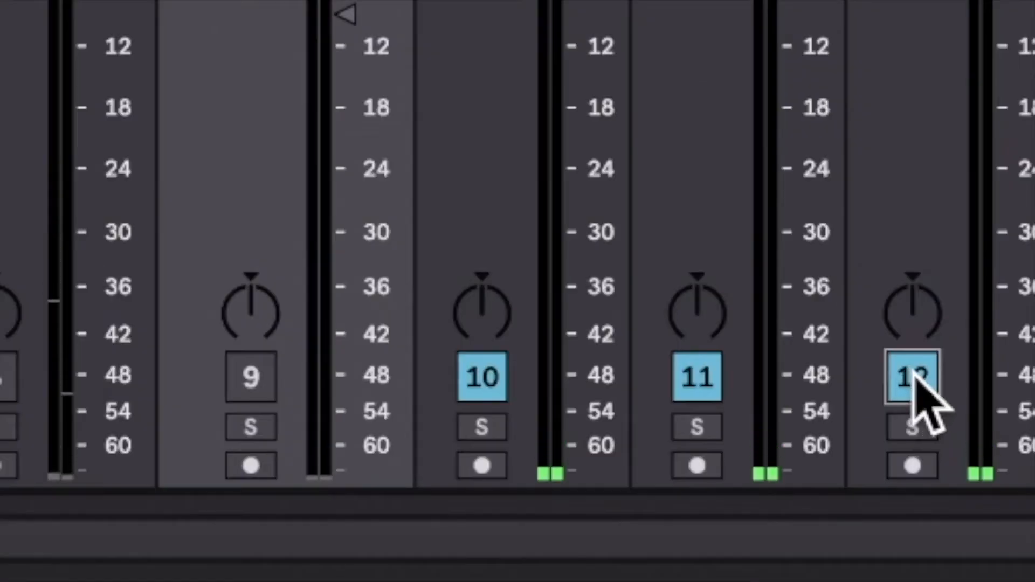
left_click(372, 527)
left_click(695, 375)
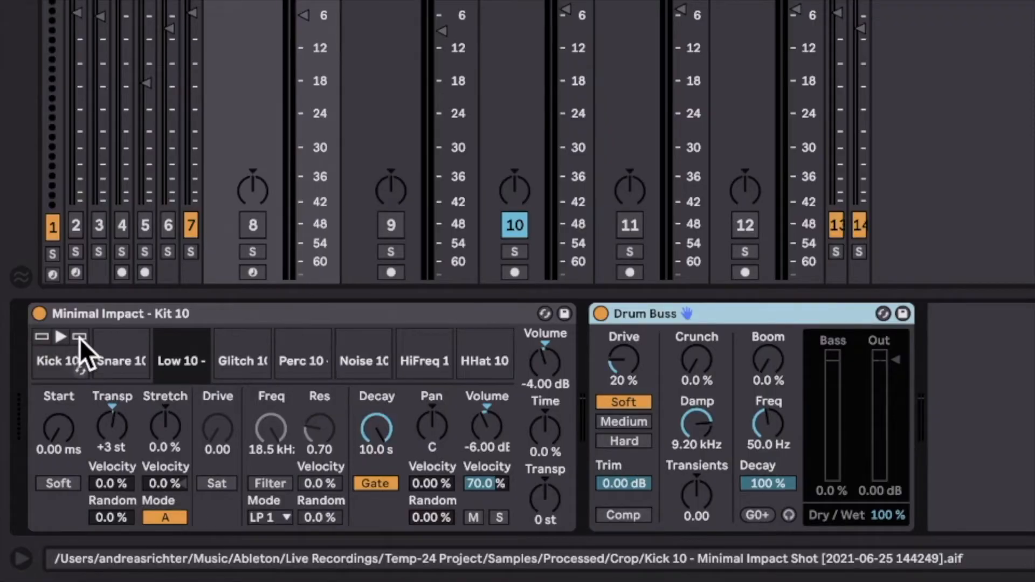
Step: Solo the Kick 10 pad in 8 Drummaschine's kit and record it into the first clip slot of the armed 10 kick track
left_click(80, 338)
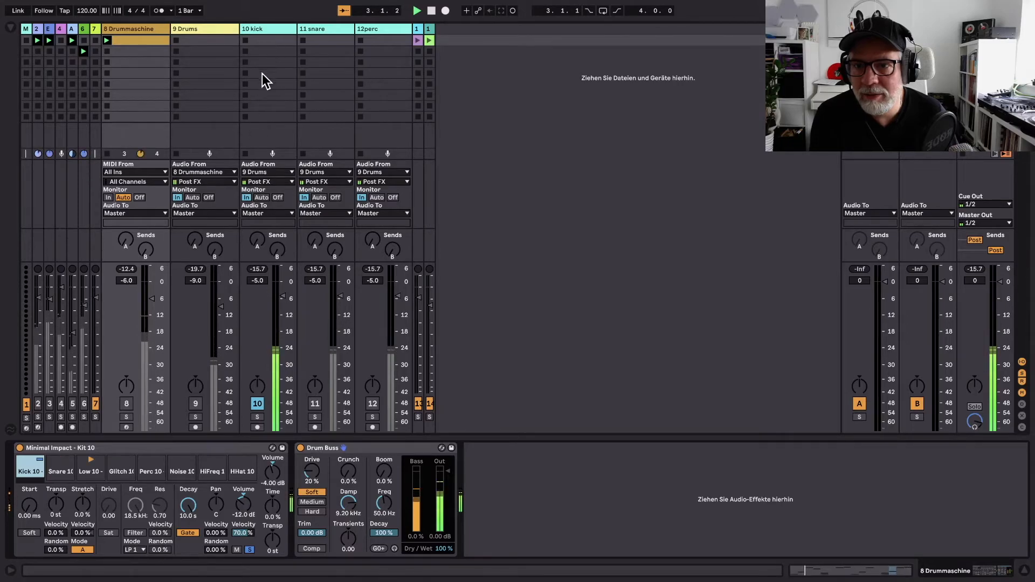
left_click(257, 427)
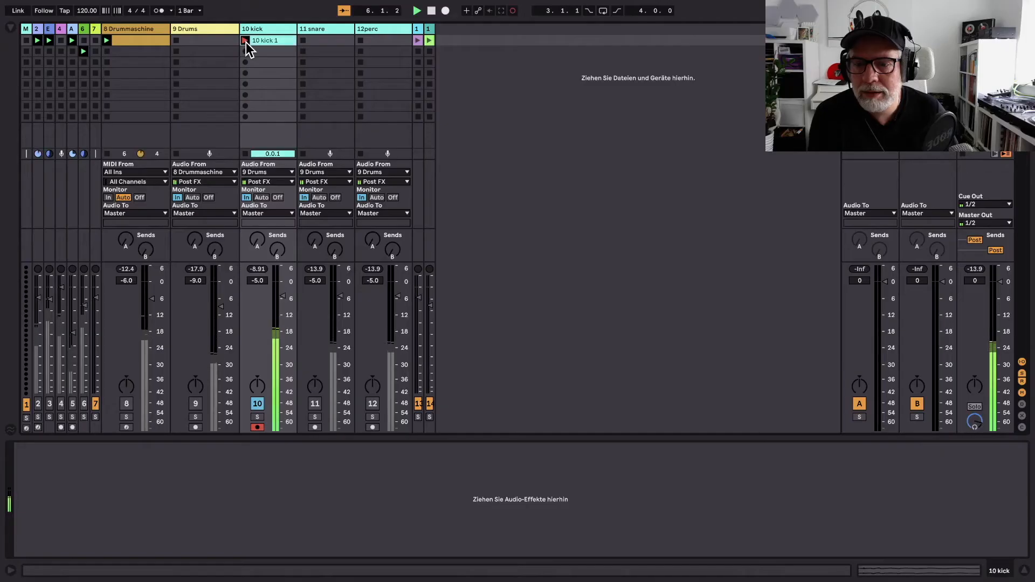
left_click(617, 97)
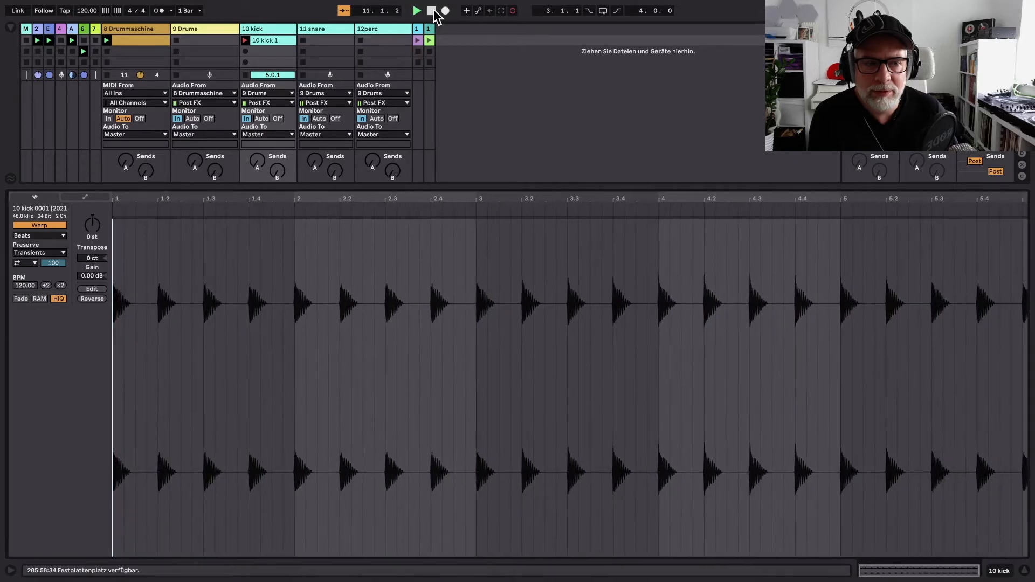
left_click(431, 10)
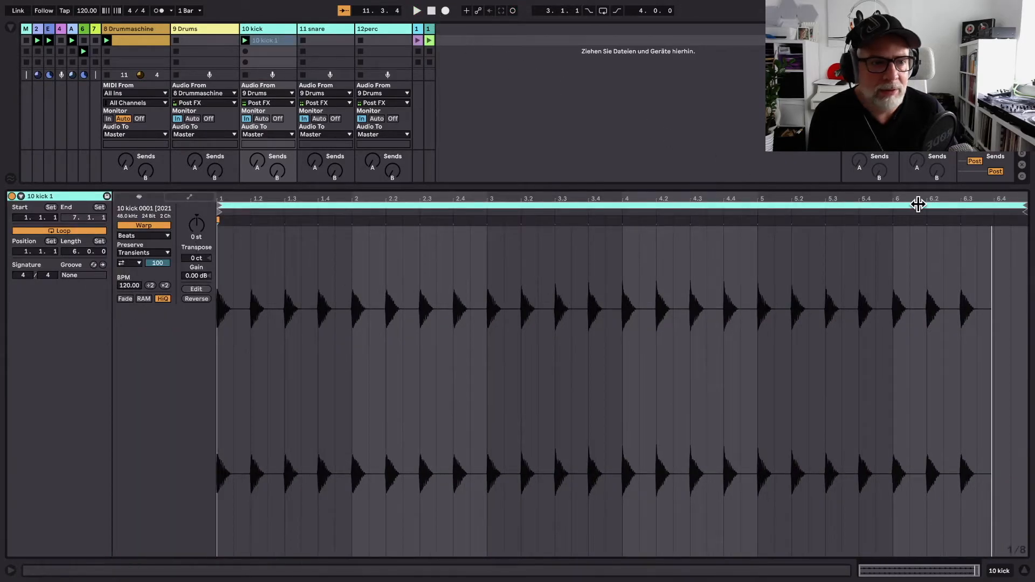
Step: Shorten the recorded kick clip's loop to four bars, hide the clip view and set 10 kick's monitoring to Auto
left_click_drag(1028, 212, 754, 214)
key("super+alt+l")
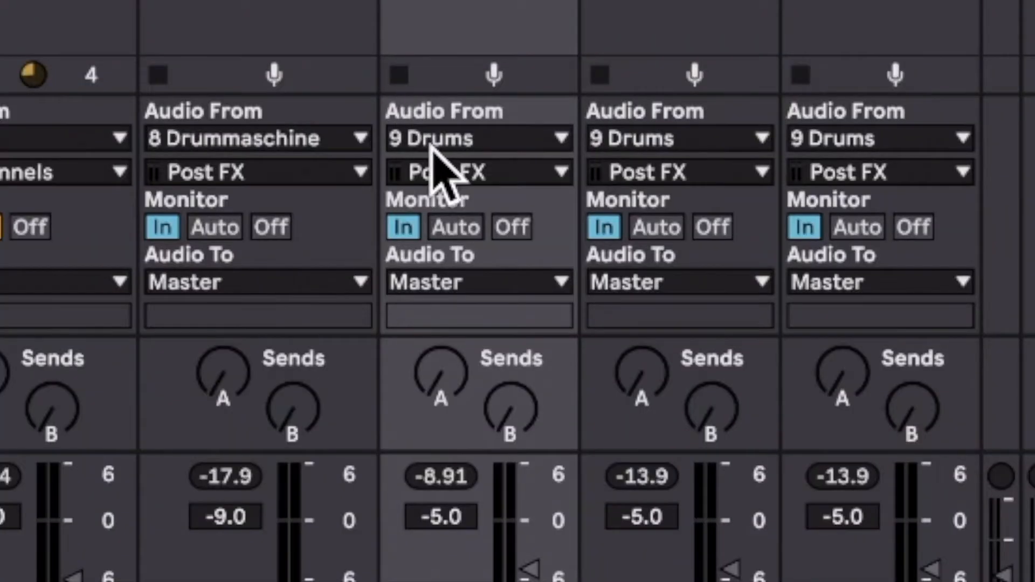
left_click(262, 321)
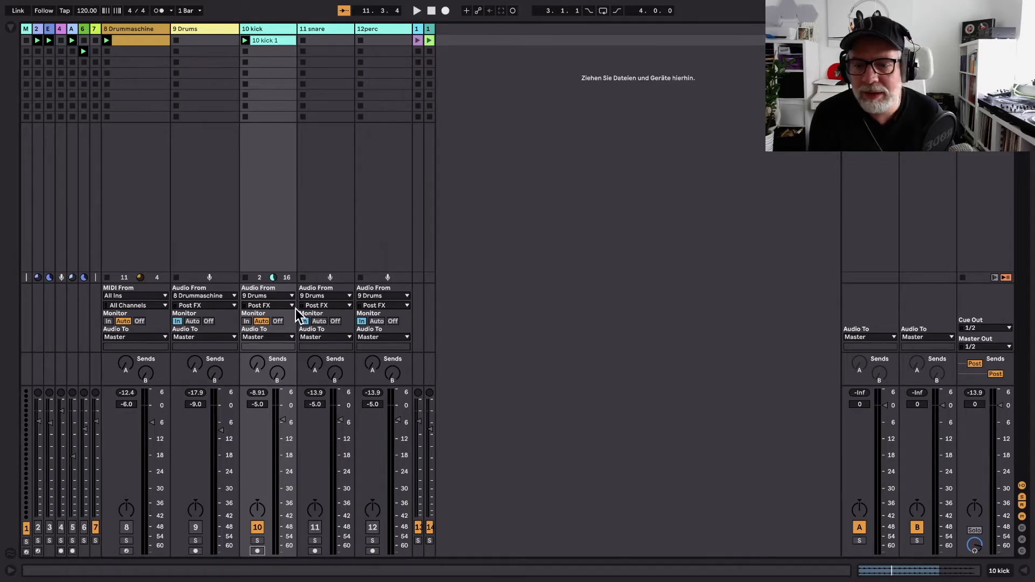
Step: Arm 11 snare, solo the Snare 10 pad in 8 Drummaschine's kit and record it into 11 snare's first clip slot
left_click(315, 550)
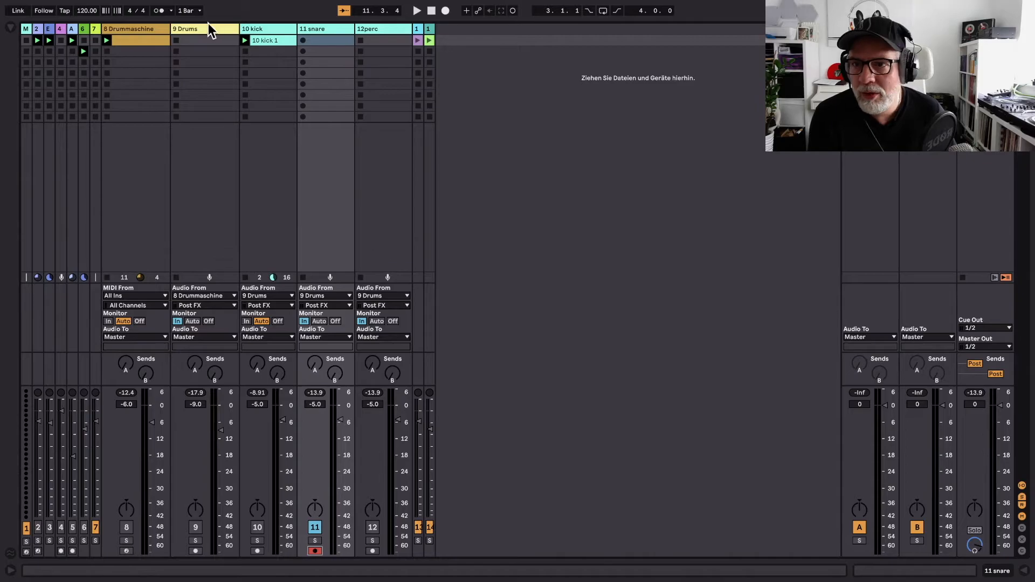
left_click(129, 30)
double_click(128, 27)
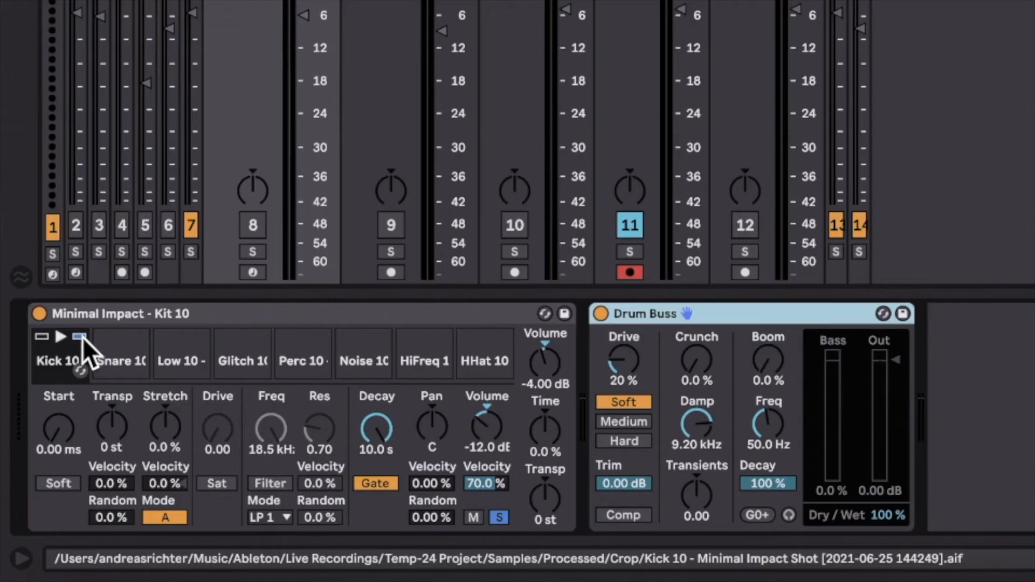
left_click(41, 459)
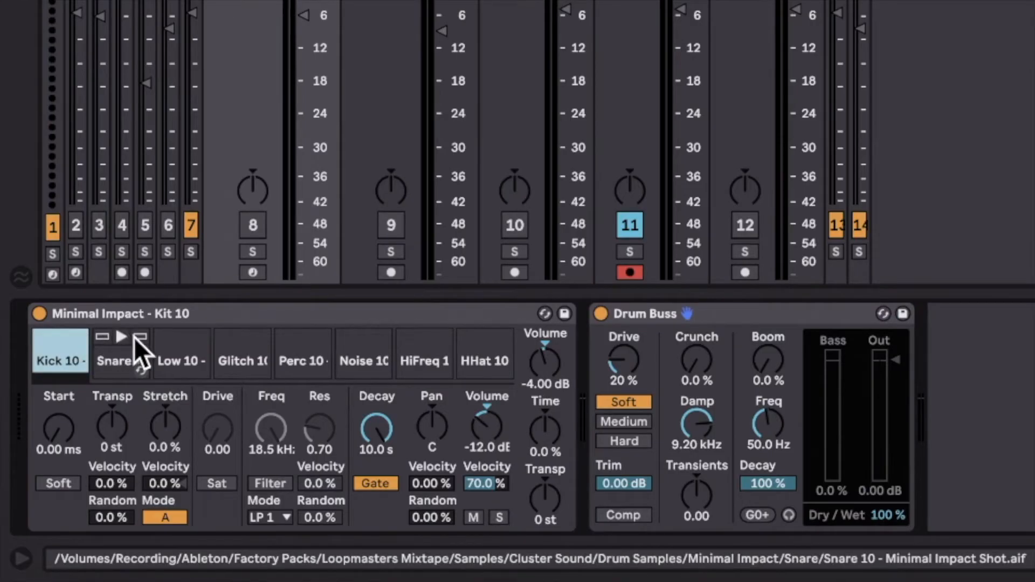
left_click(139, 337)
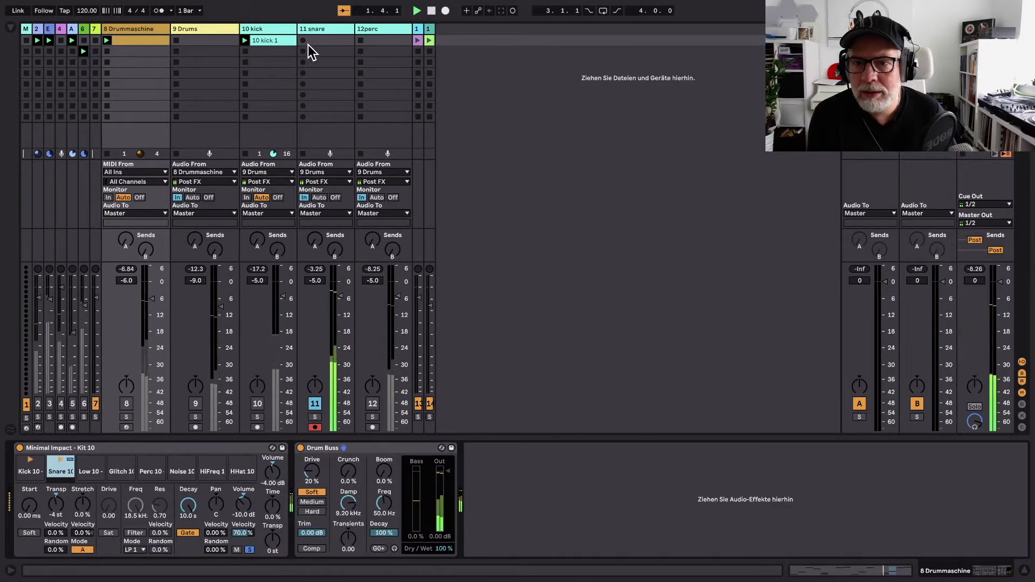
left_click(304, 40)
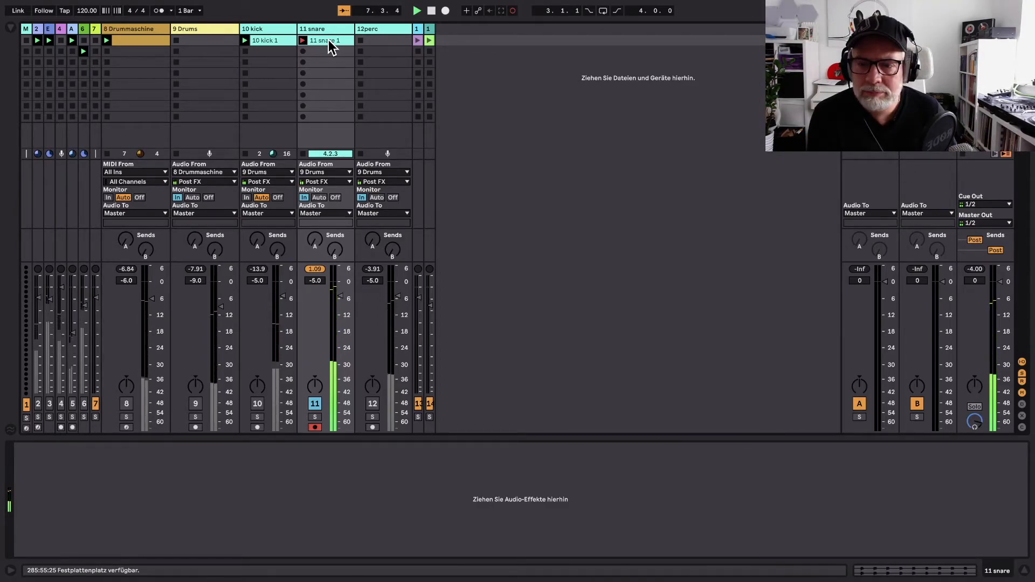
left_click(431, 11)
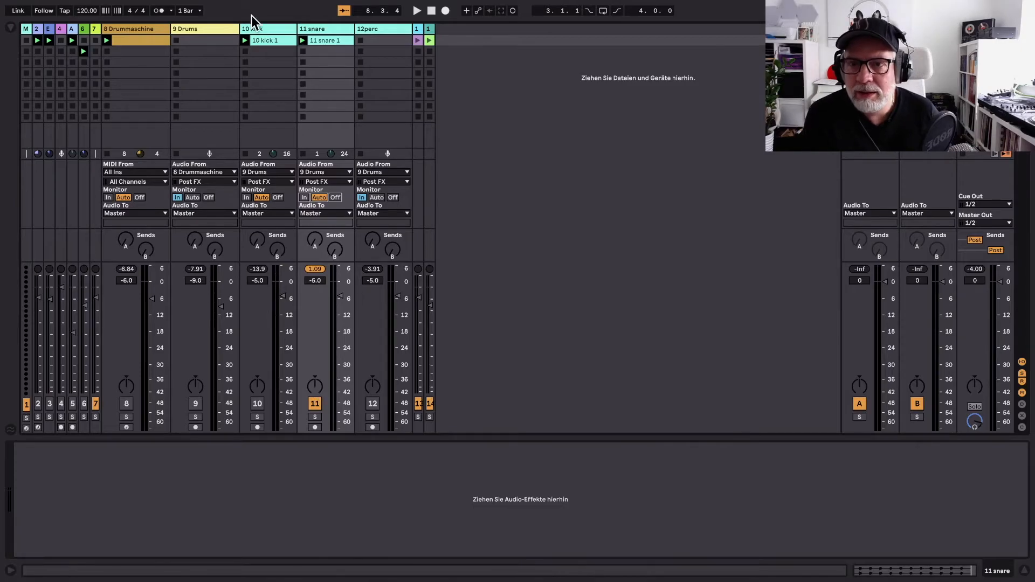
Step: Shorten the recorded snare clip's loop to four bars and hide the clip view
double_click(324, 40)
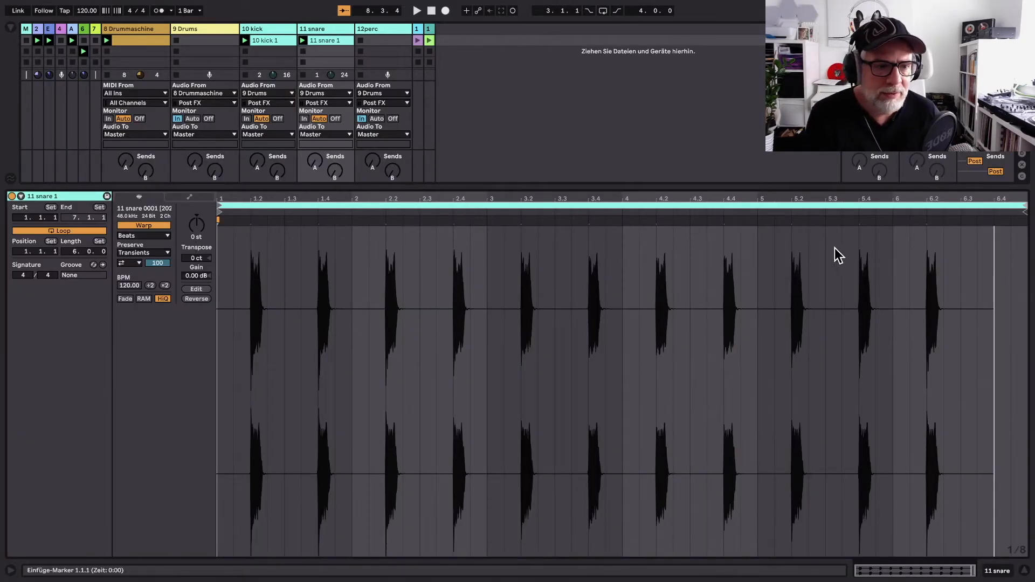
left_click_drag(1019, 204, 890, 210)
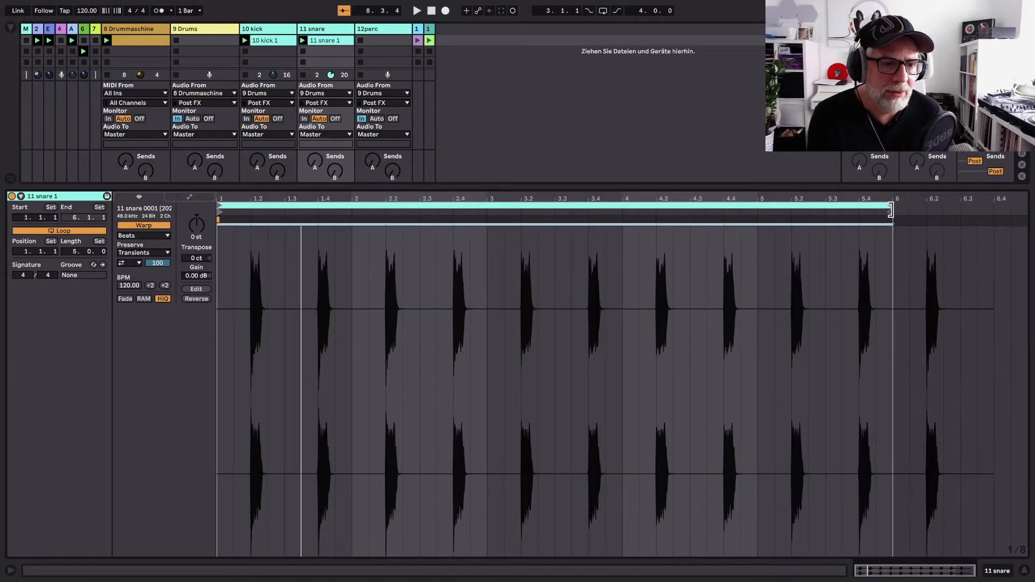
left_click_drag(887, 206, 759, 211)
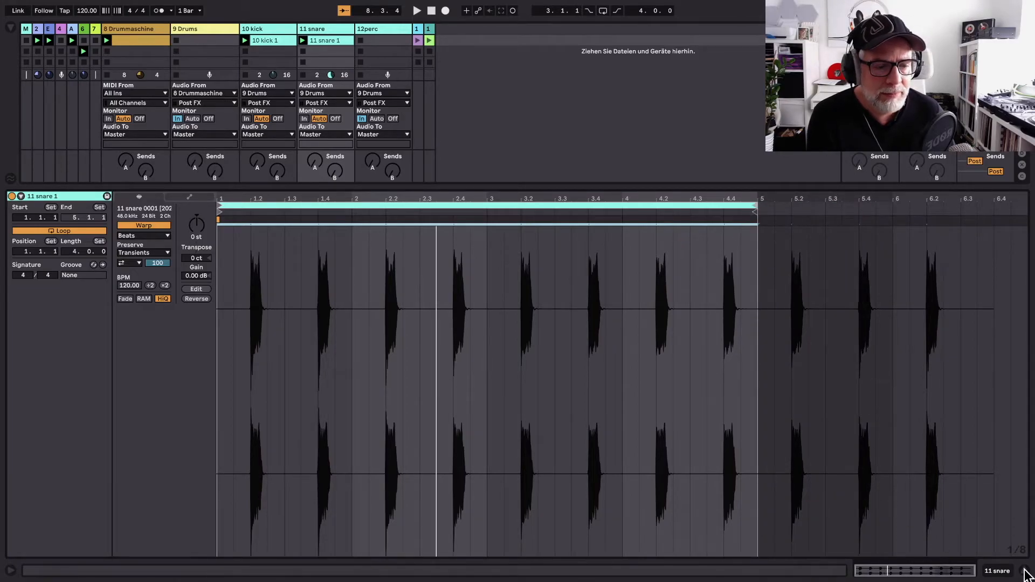
left_click(1023, 572)
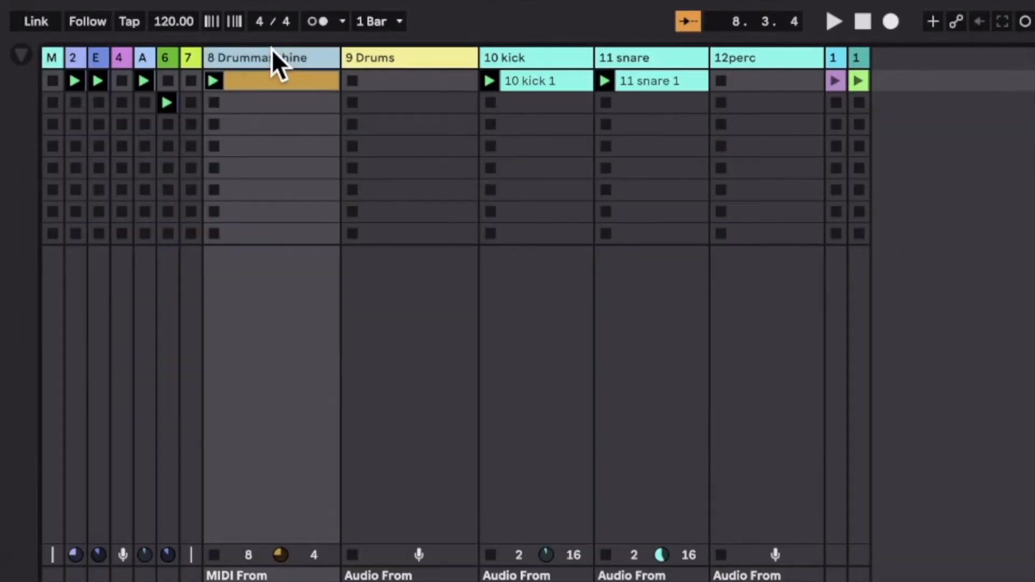
Step: Solo the Low 10 pad in 8 Drummaschine's kit and record it into the first clip slot of the armed 12perc track
double_click(138, 29)
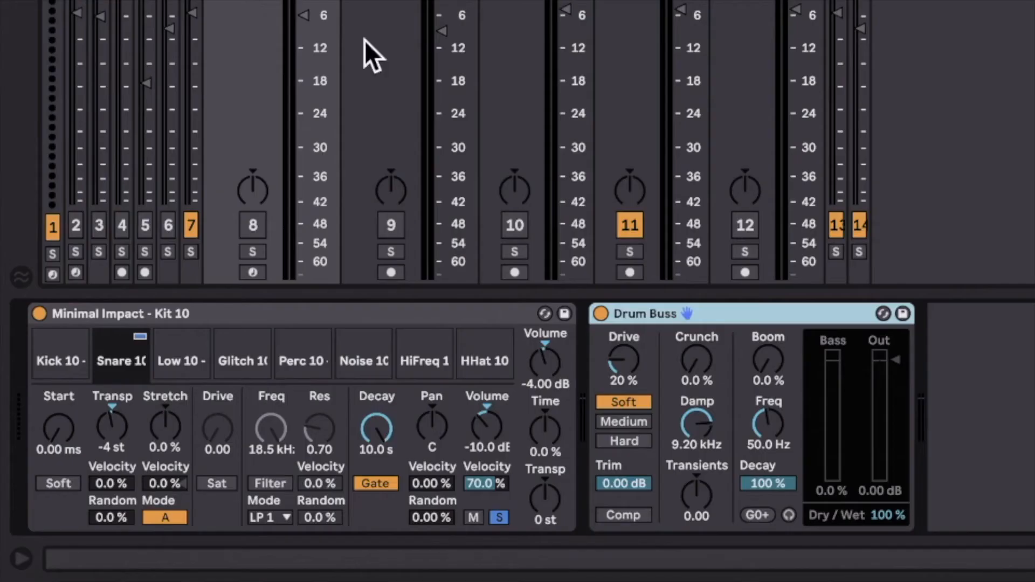
left_click(202, 336)
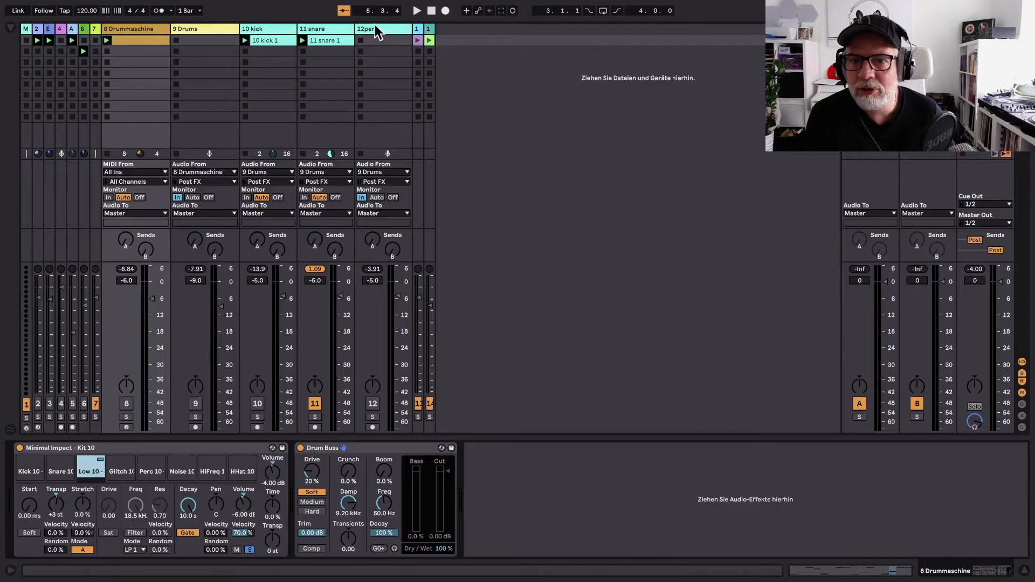
left_click(376, 30)
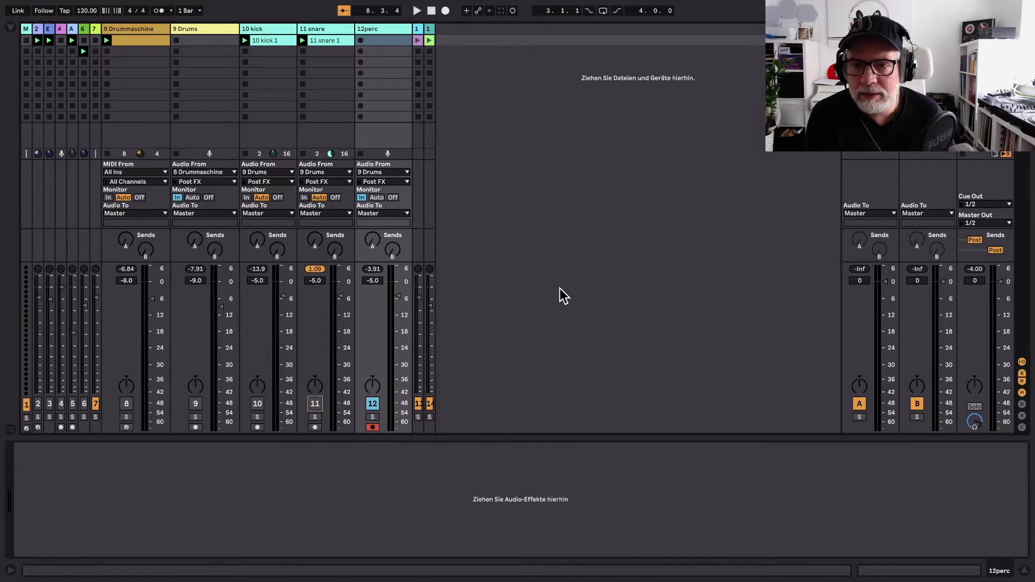
left_click(416, 11)
left_click(362, 44)
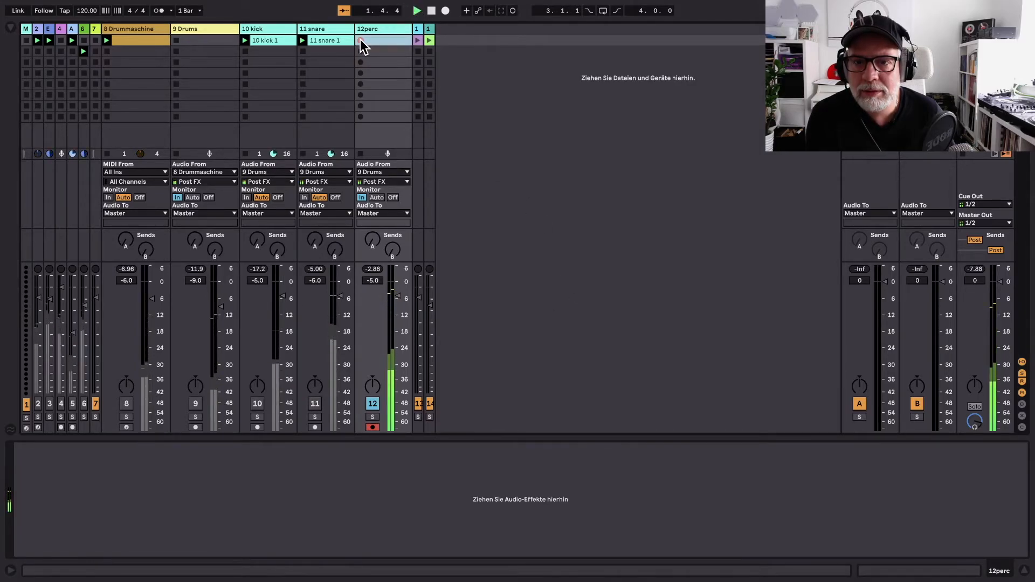
left_click(384, 41)
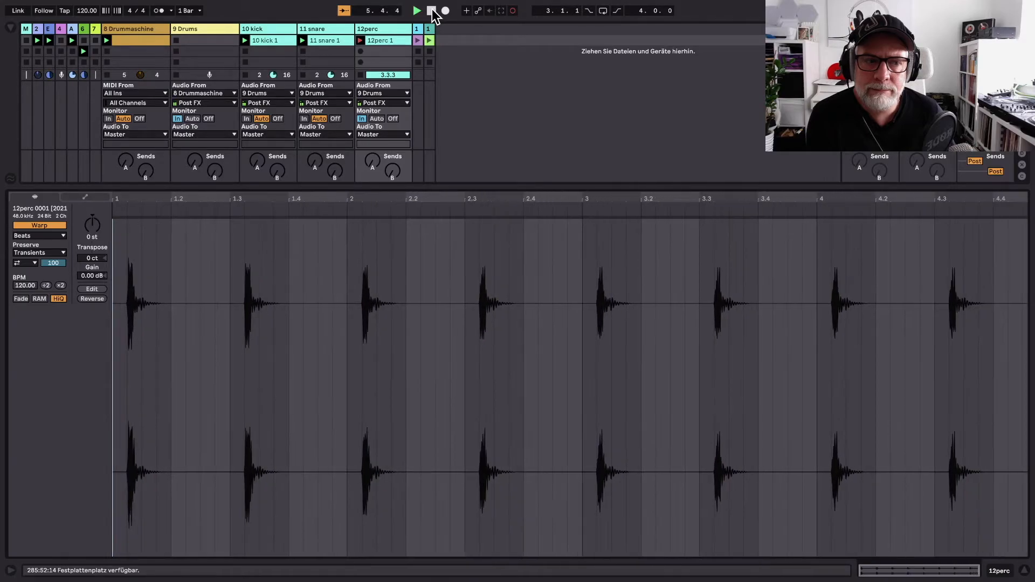
left_click(431, 11)
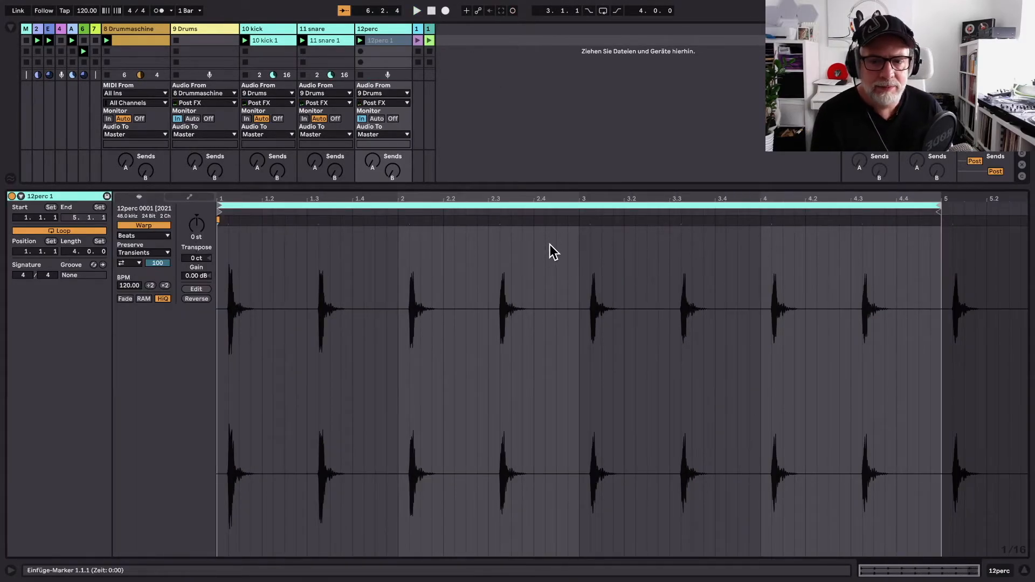
Step: Hide the clip view, disarm 12perc and set its monitoring to Auto
left_click(1023, 571)
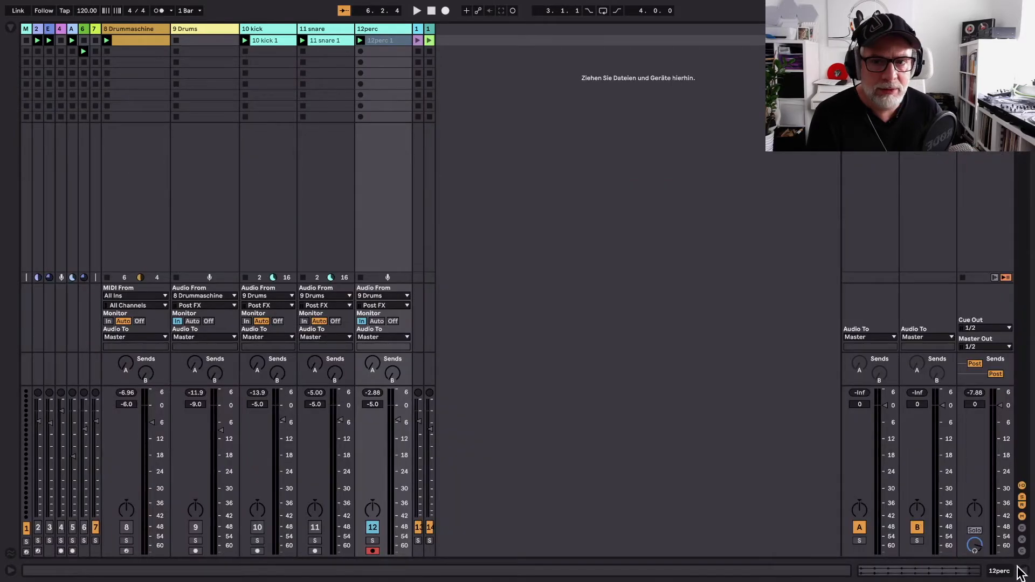
left_click(372, 551)
left_click(377, 321)
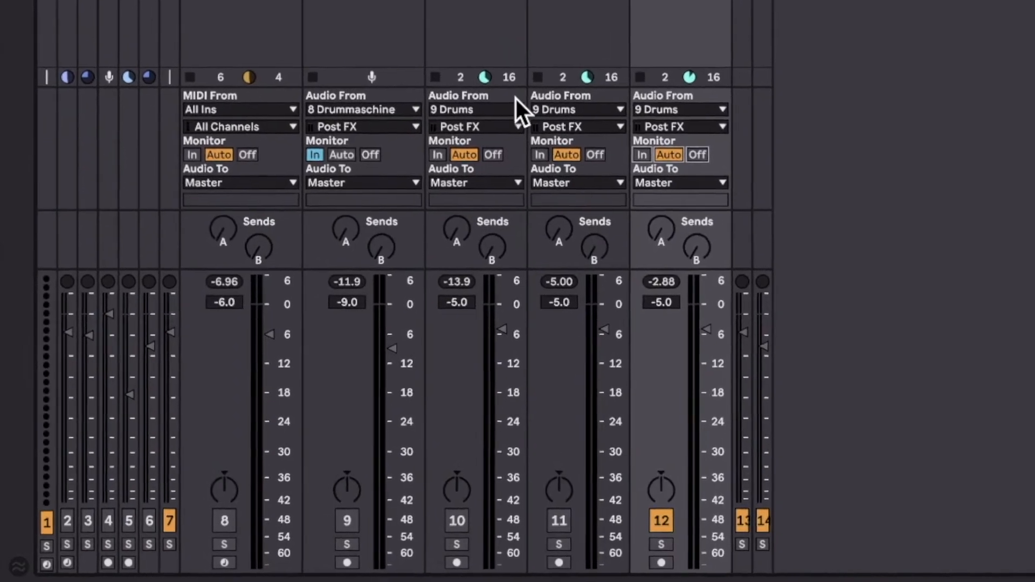
Step: Set the audio input of 10 kick, 11 snare and 12perc to No Input
left_click(518, 109)
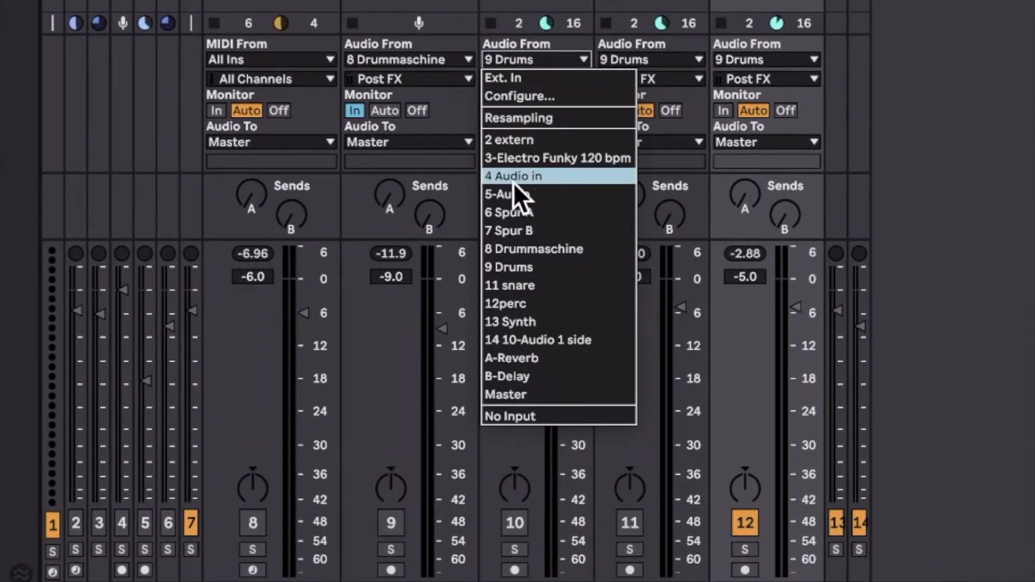
left_click(533, 414)
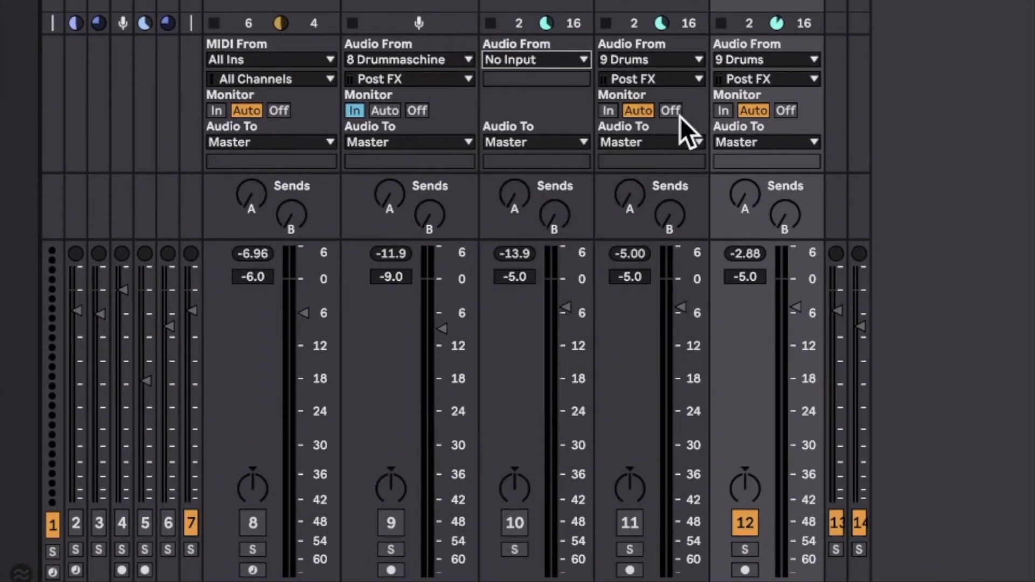
left_click(698, 60)
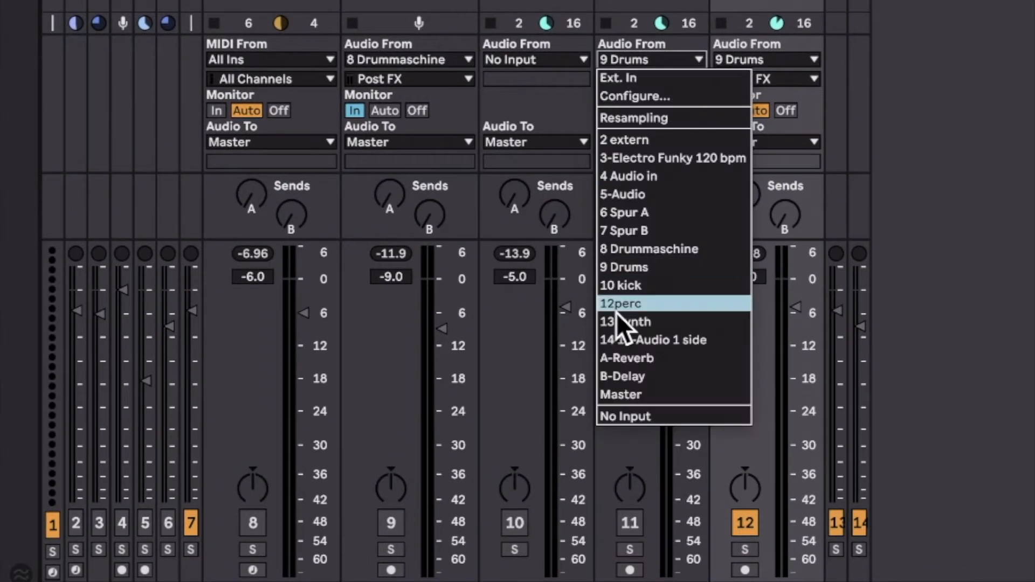
left_click(650, 415)
left_click(814, 59)
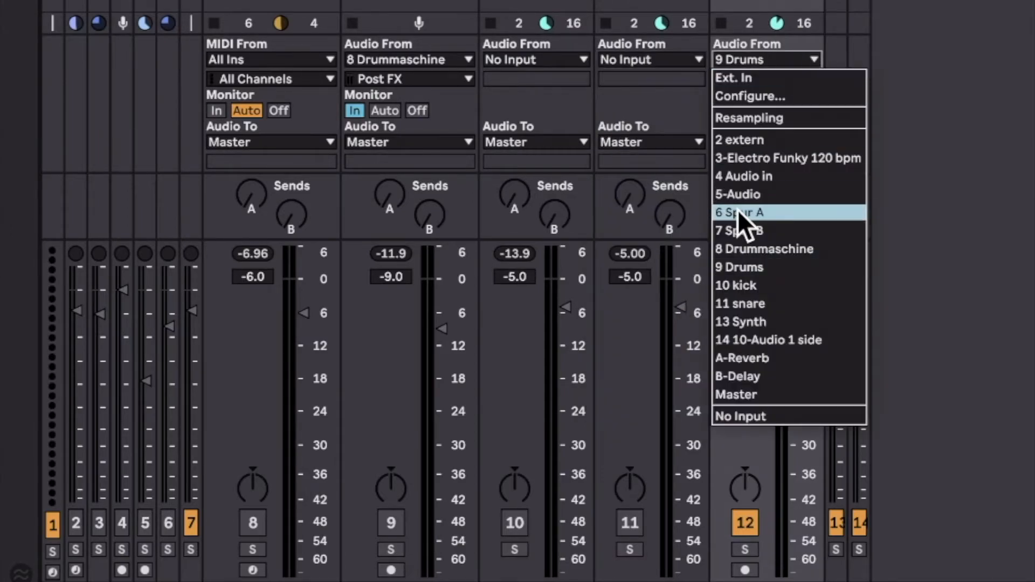
left_click(765, 415)
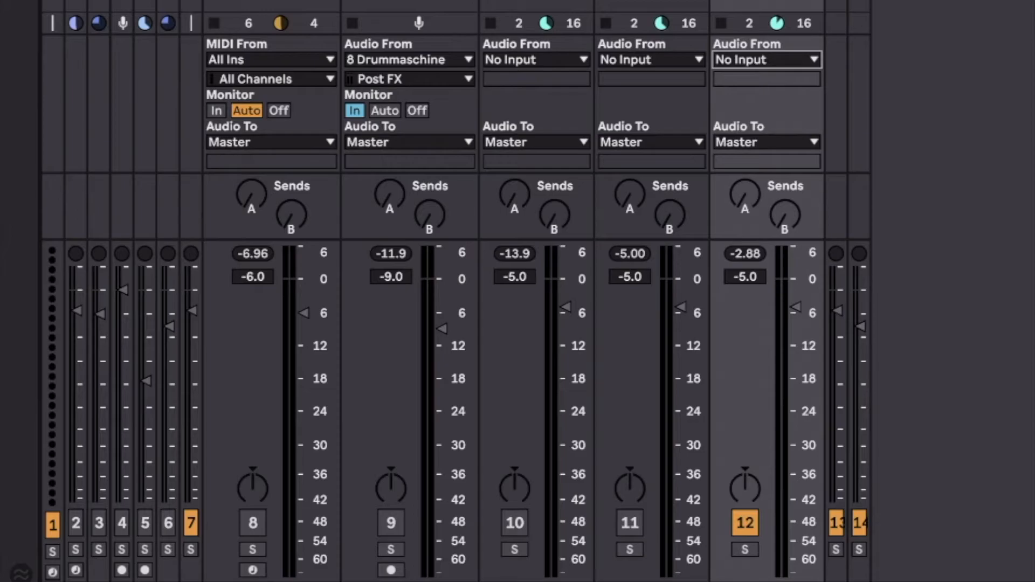
Step: Activate 10 kick and 11 snare and play the three recorded drum clips together
left_click(520, 522)
left_click(622, 522)
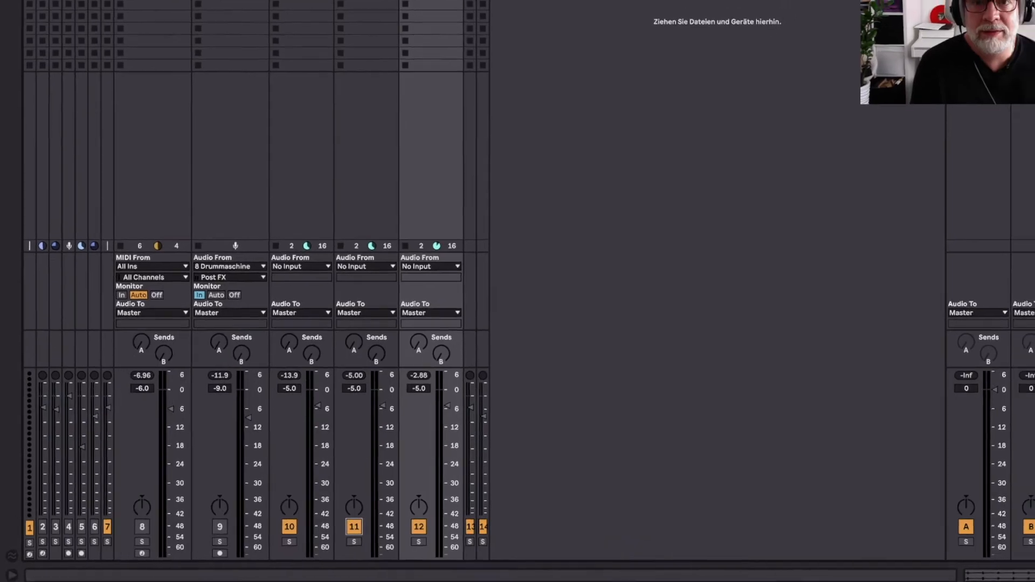
left_click(417, 11)
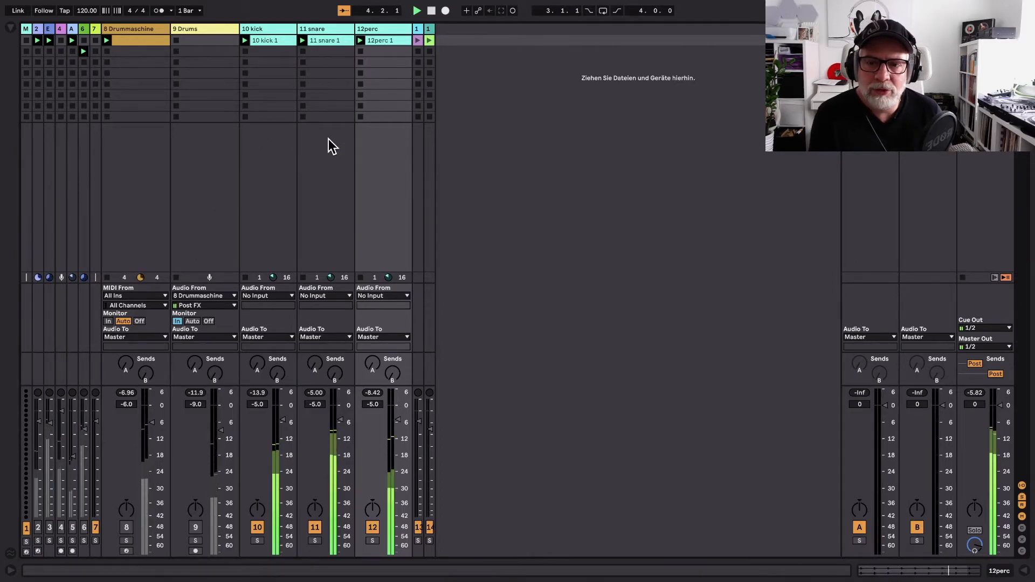
Step: Raise 11 snare's send A and 12perc's send B, and set 10 kick, 11 snare and 12perc to -3.2, -8.3 and -7.8 dB
double_click(267, 28)
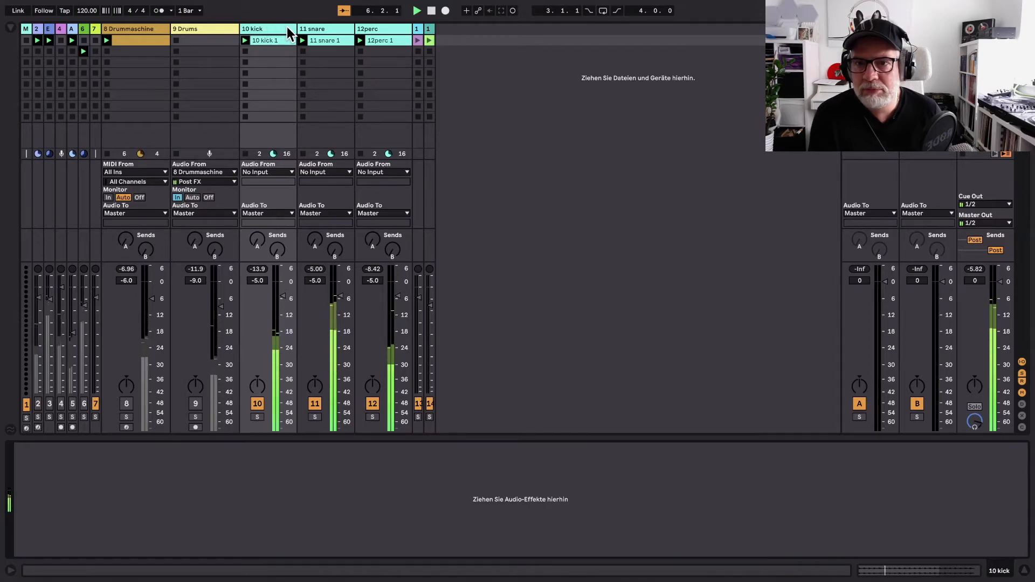
left_click(329, 28)
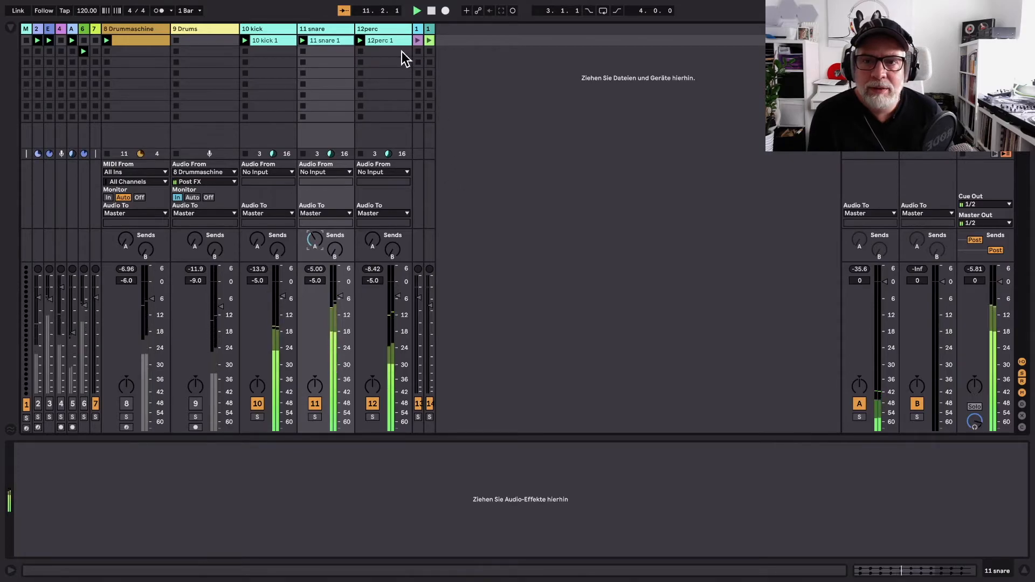
left_click(388, 41)
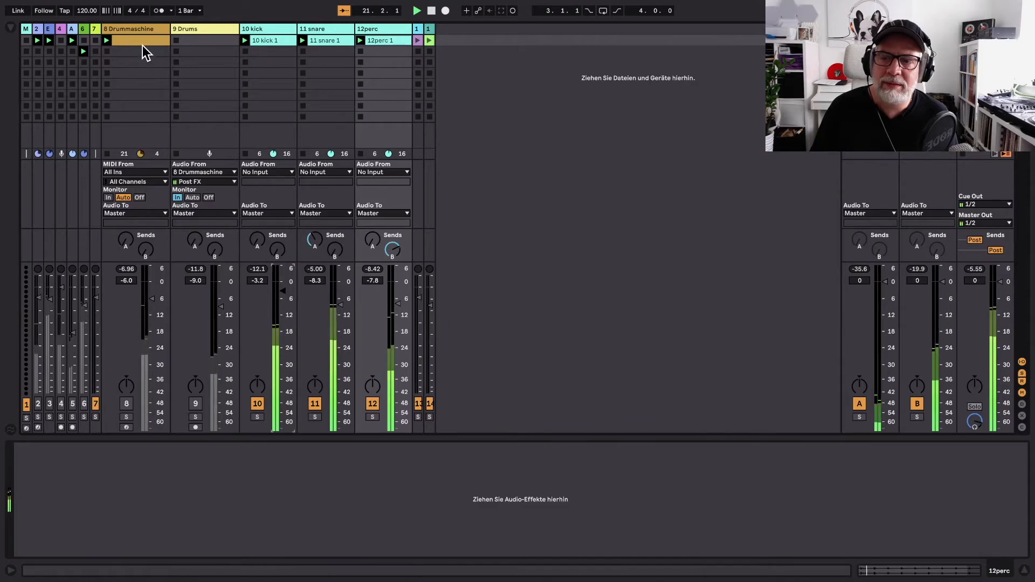
Step: Show 9 Drums' effect devices, stop playback, and deactivate the kick, snare and perc tracks
left_click(197, 28)
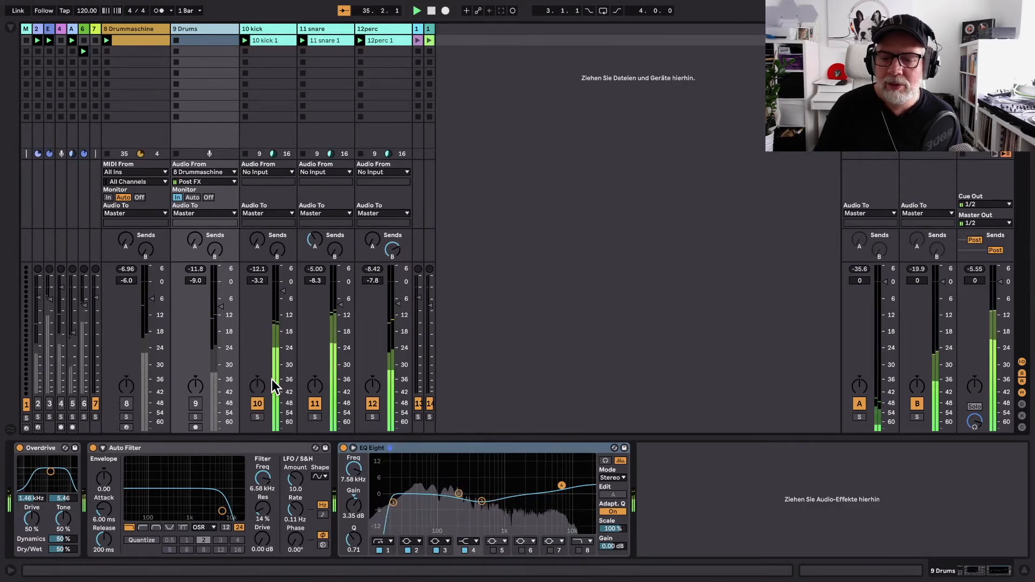
left_click(432, 11)
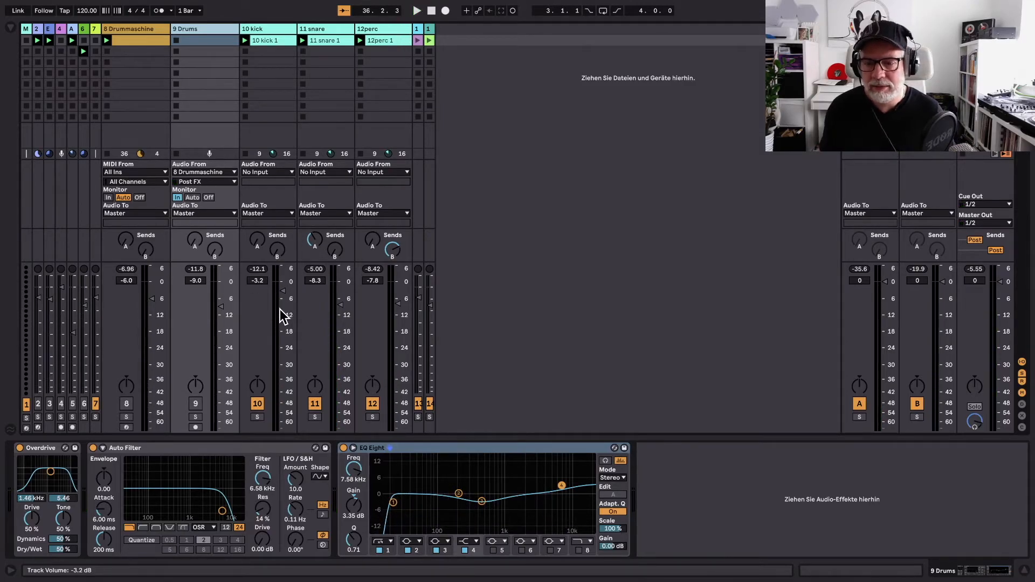
left_click(257, 403)
left_click(315, 404)
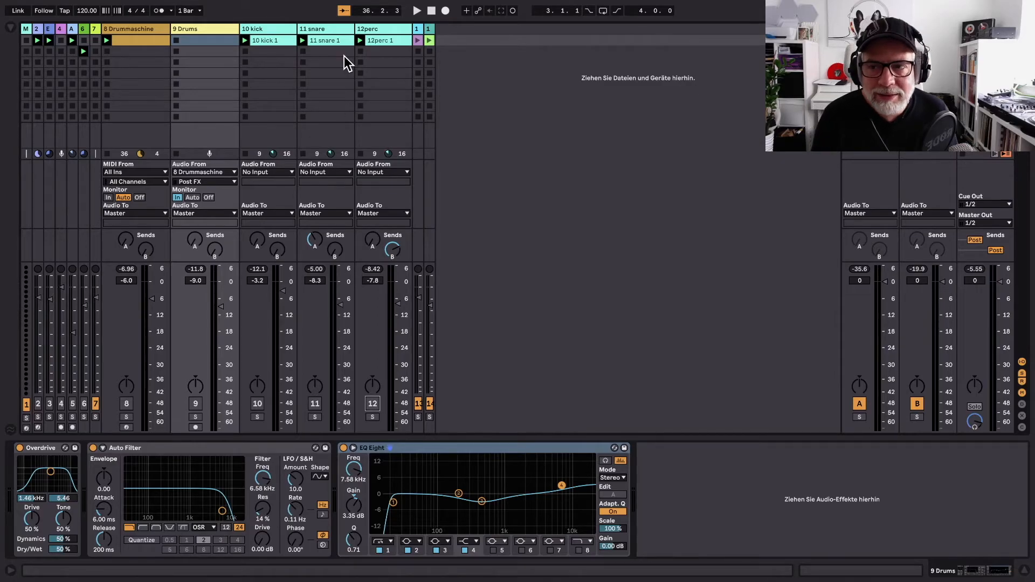
Step: Show 8 Drummaschine's devices and select the Low 10 pad in its kit
left_click(137, 29)
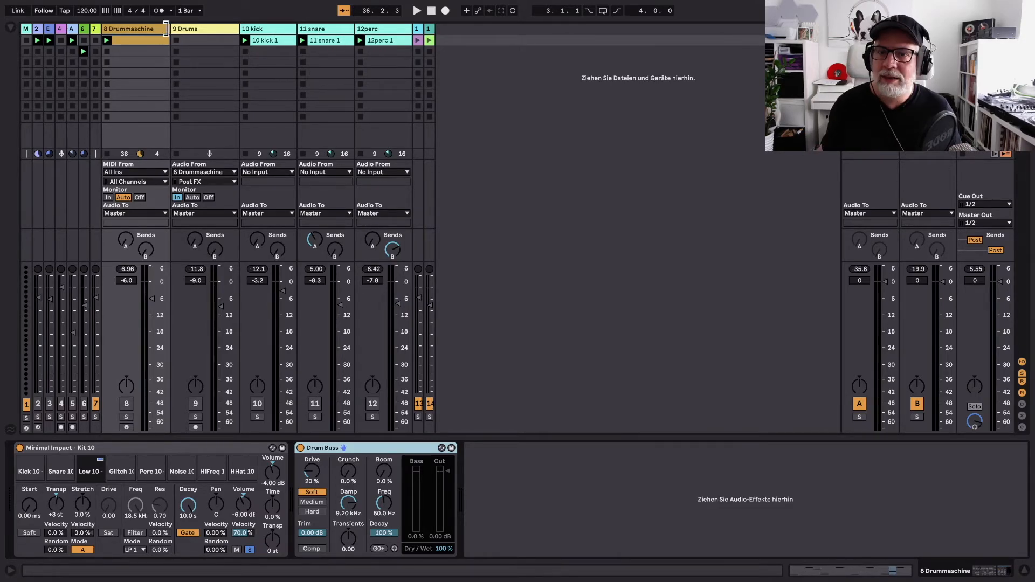
left_click(92, 469)
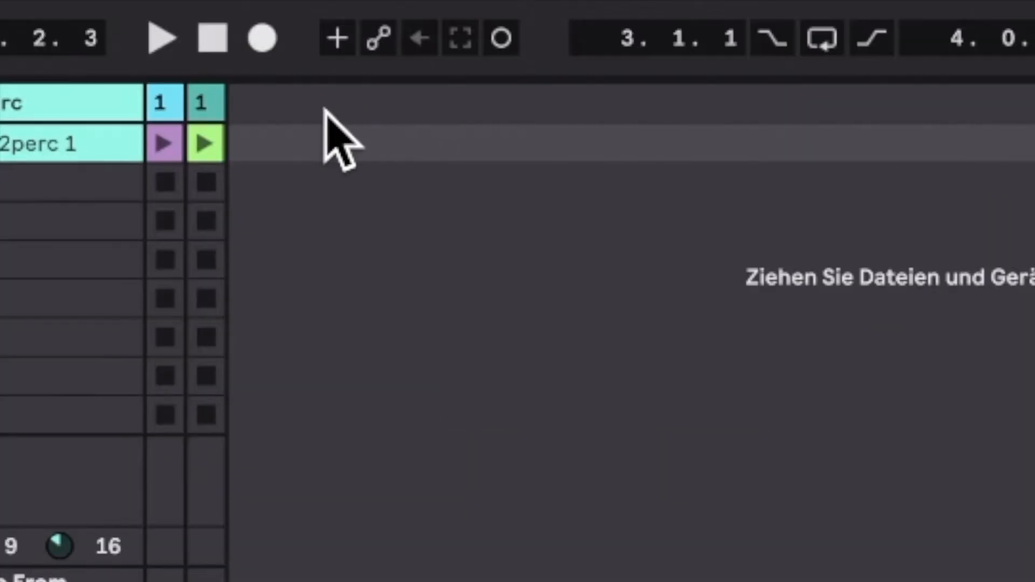
Step: Insert a new audio track after the last track and widen its column
right_click(465, 36)
left_click(452, 141)
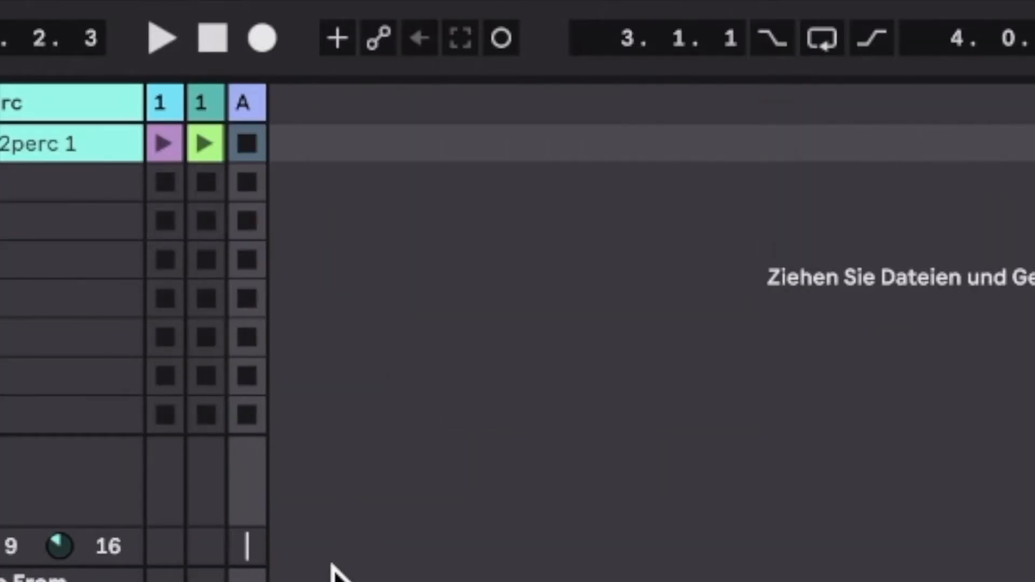
left_click_drag(441, 30, 512, 34)
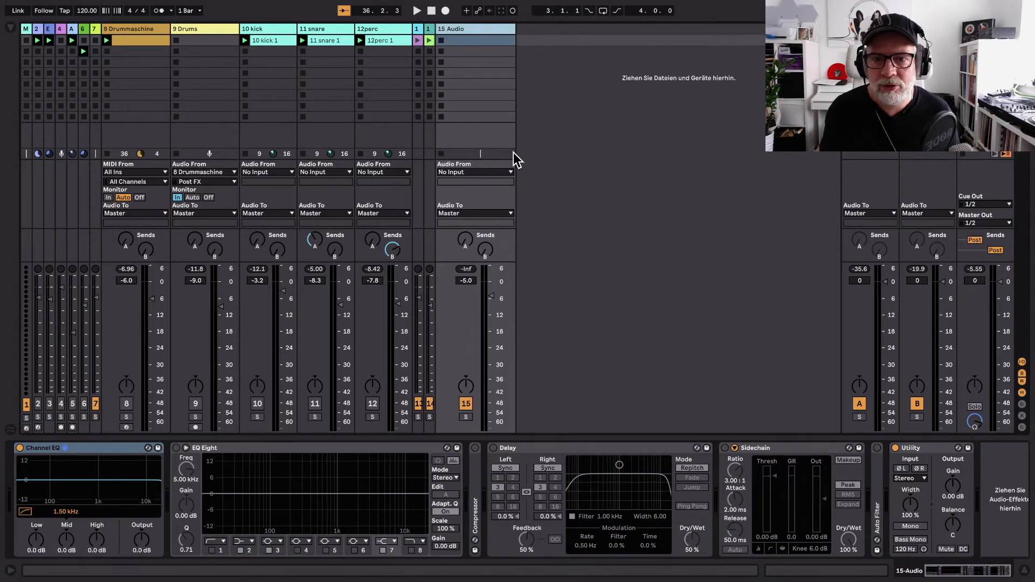
Step: Set 15 Audio's input to 9 Drums, Post FX, with monitoring set to In
left_click(511, 172)
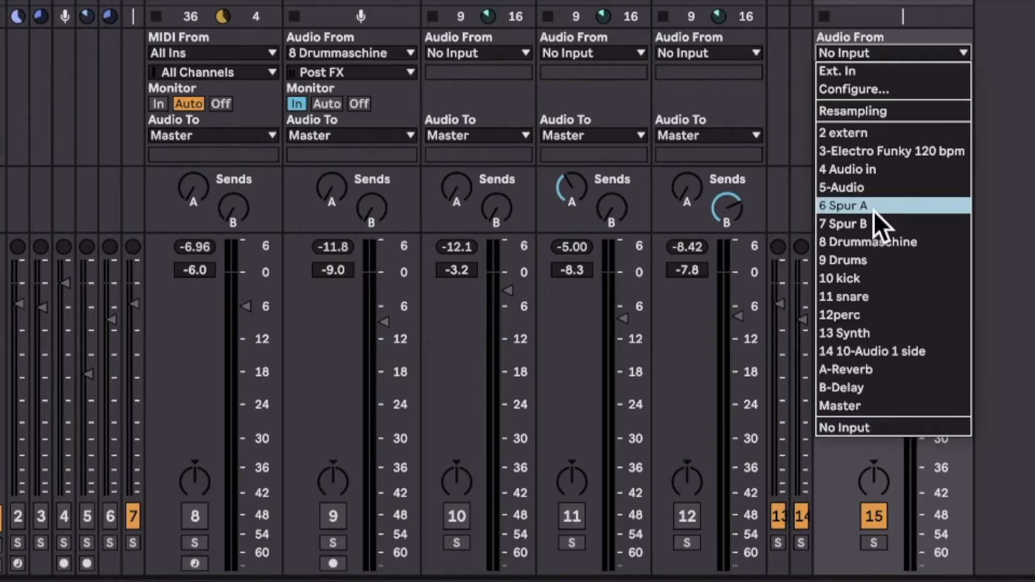
left_click(856, 258)
left_click(957, 71)
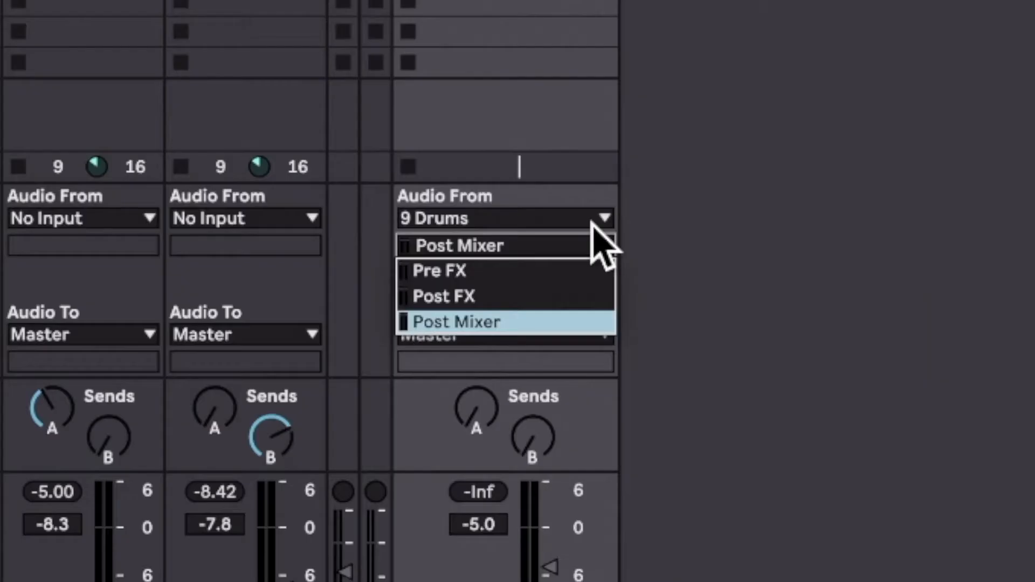
left_click(465, 291)
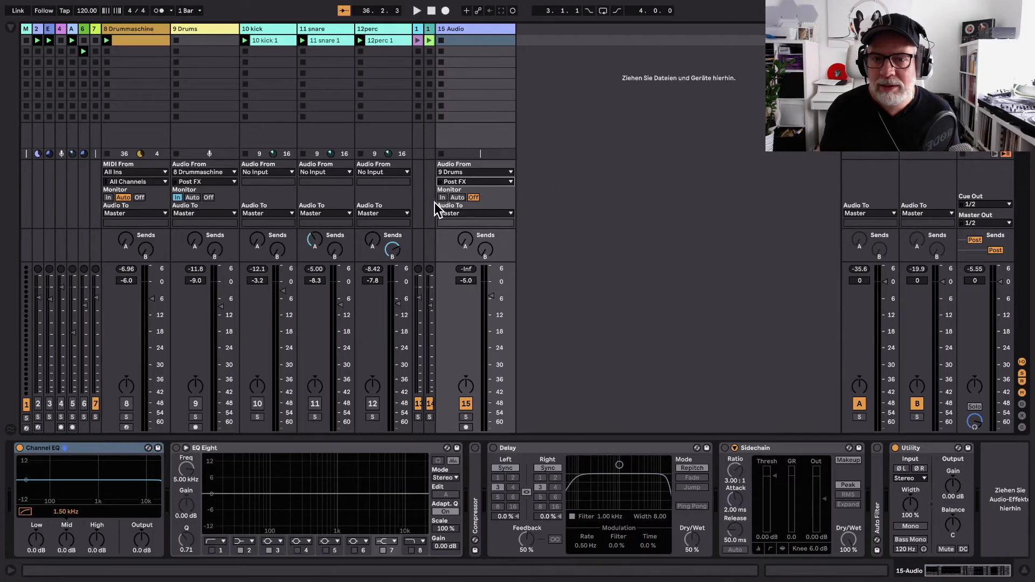
left_click(442, 198)
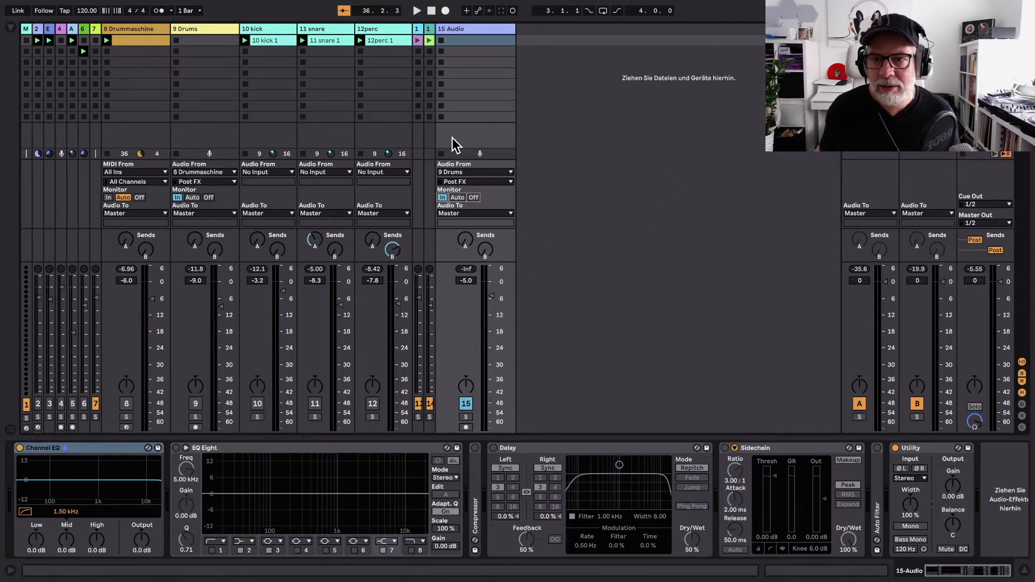
Step: Start playback and record the incoming drum signal into a clip in 15 Audio's first slot, ending with playback stopped
left_click(148, 29)
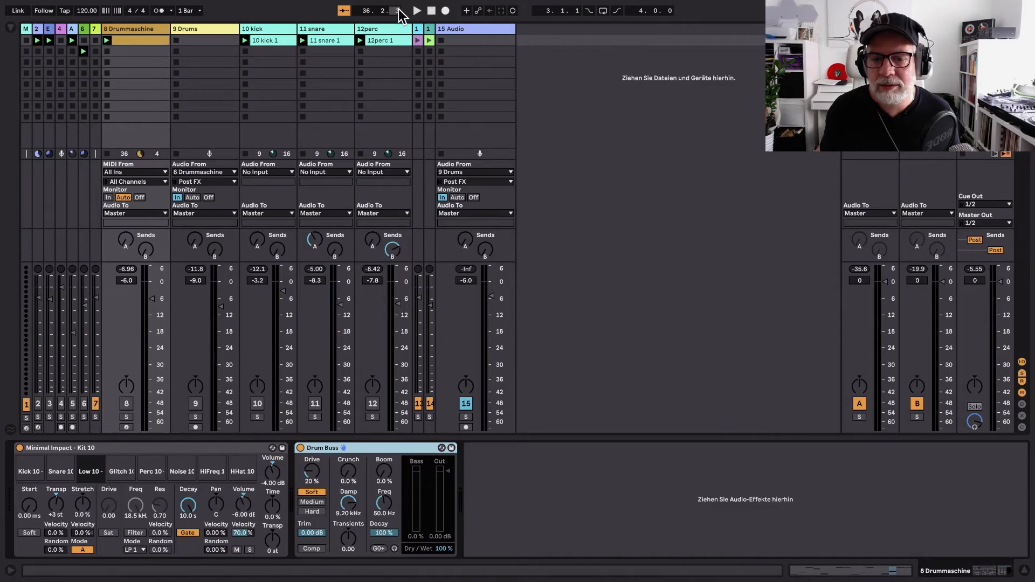
left_click(415, 10)
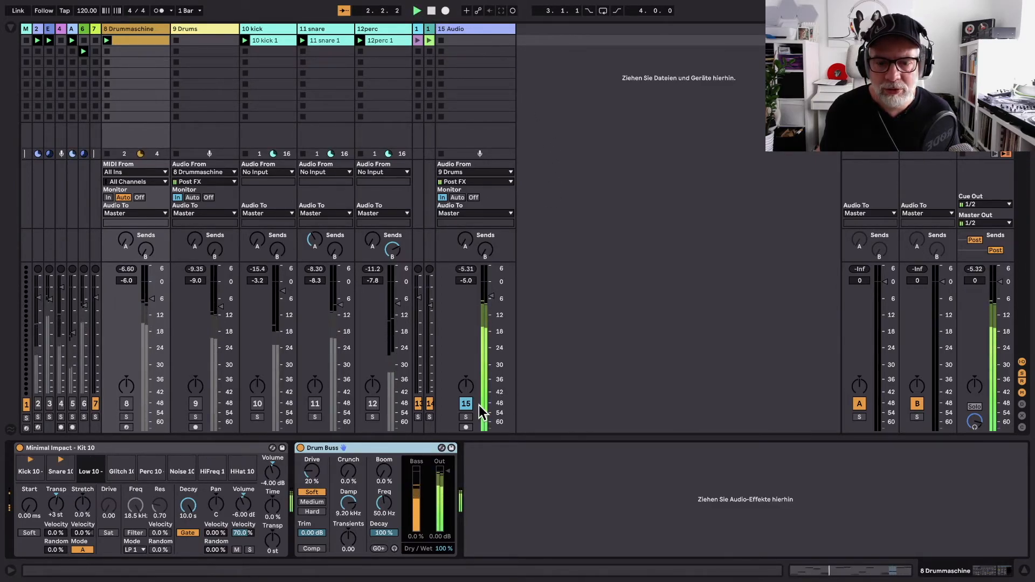
left_click(466, 427)
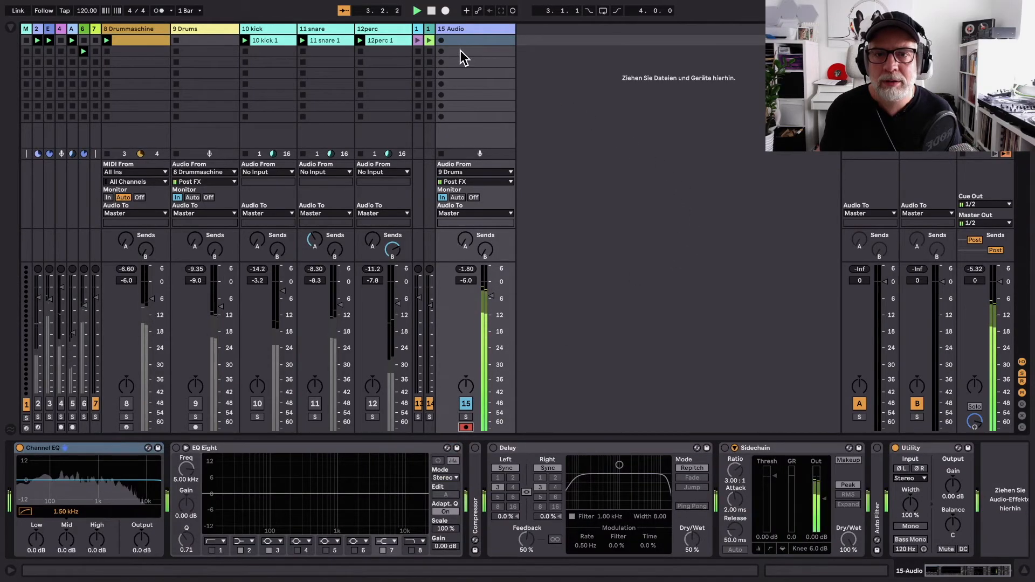
left_click(441, 40)
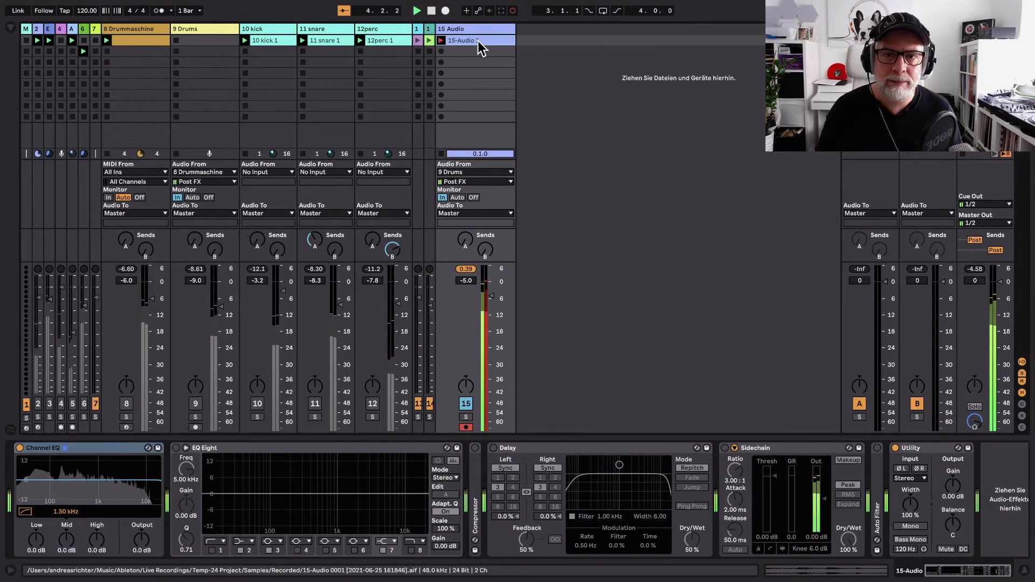
left_click(458, 41)
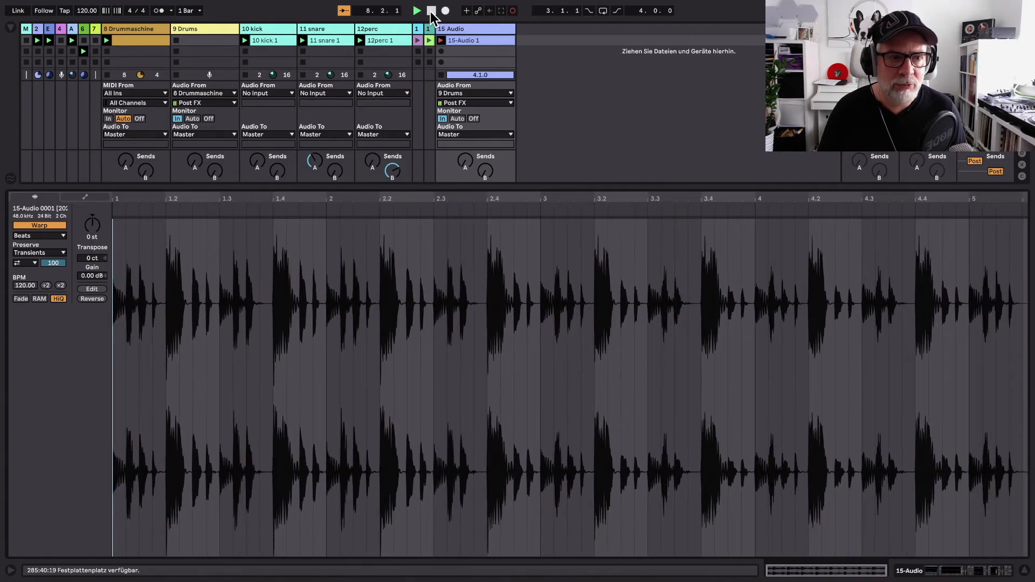
left_click(431, 10)
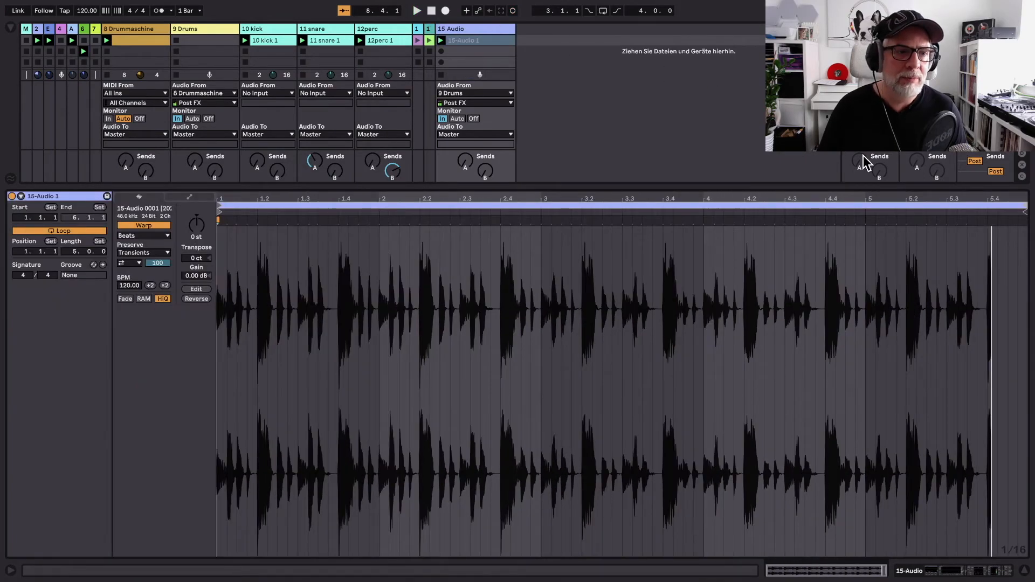
Step: Shorten the recorded 15-Audio 1 clip's loop to four bars and set 15 Audio's input to No Input
left_click_drag(1029, 212, 863, 207)
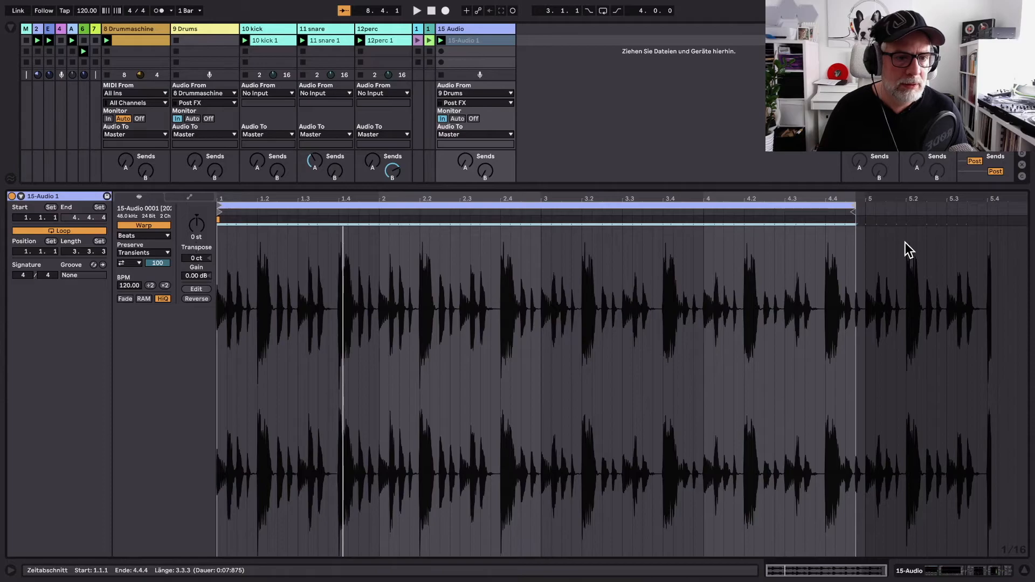
left_click(1026, 569)
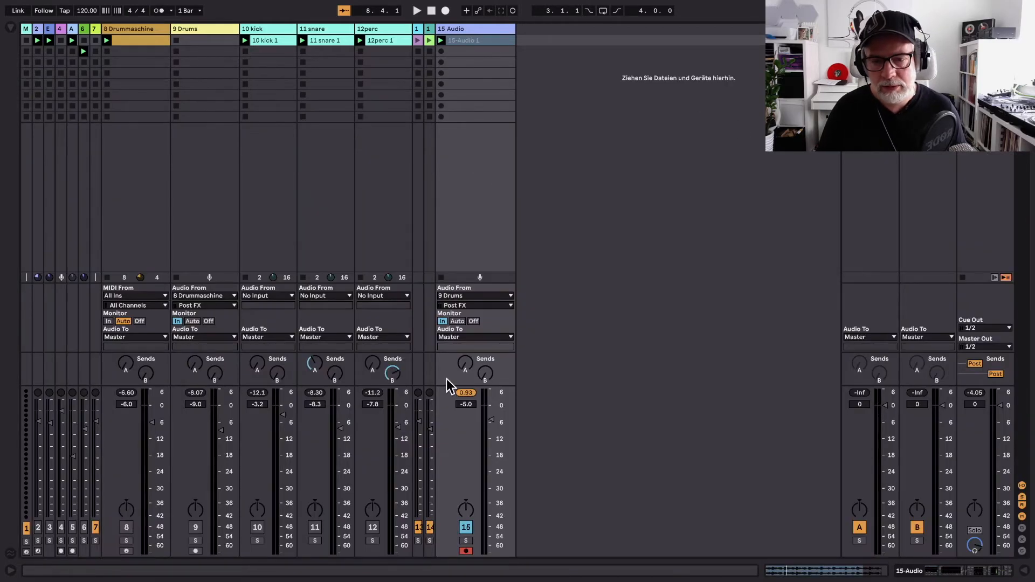
left_click(510, 295)
left_click(448, 480)
Step: Listen to the recorded clip with the 15 Audio track soloed, ending with playback stopped
left_click(466, 541)
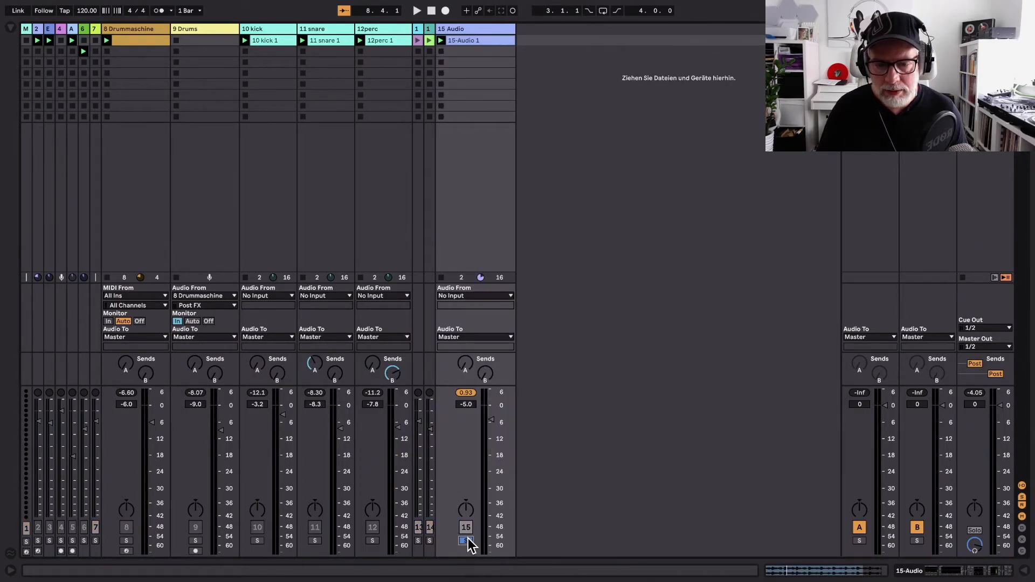
left_click(442, 41)
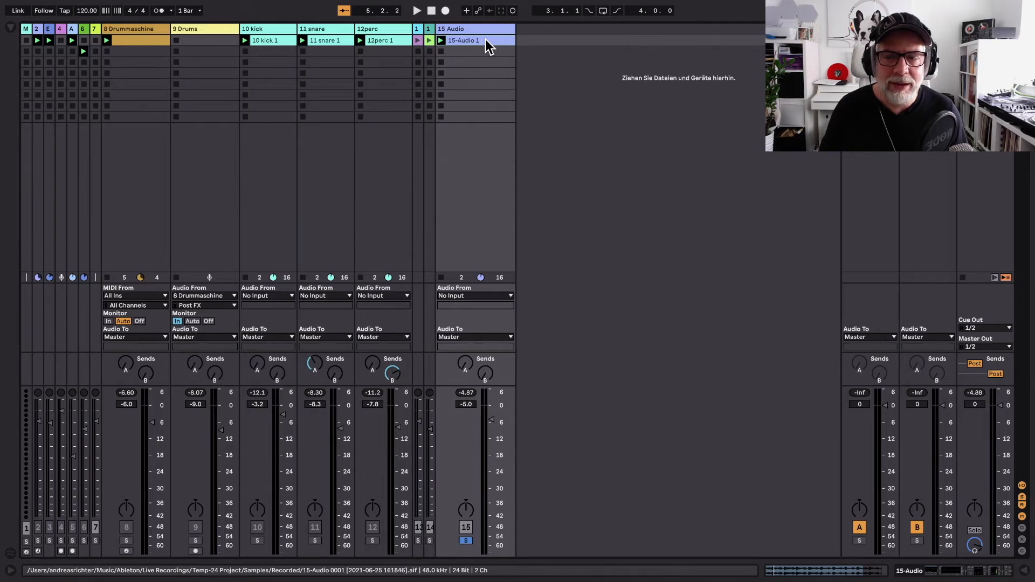
left_click(432, 10)
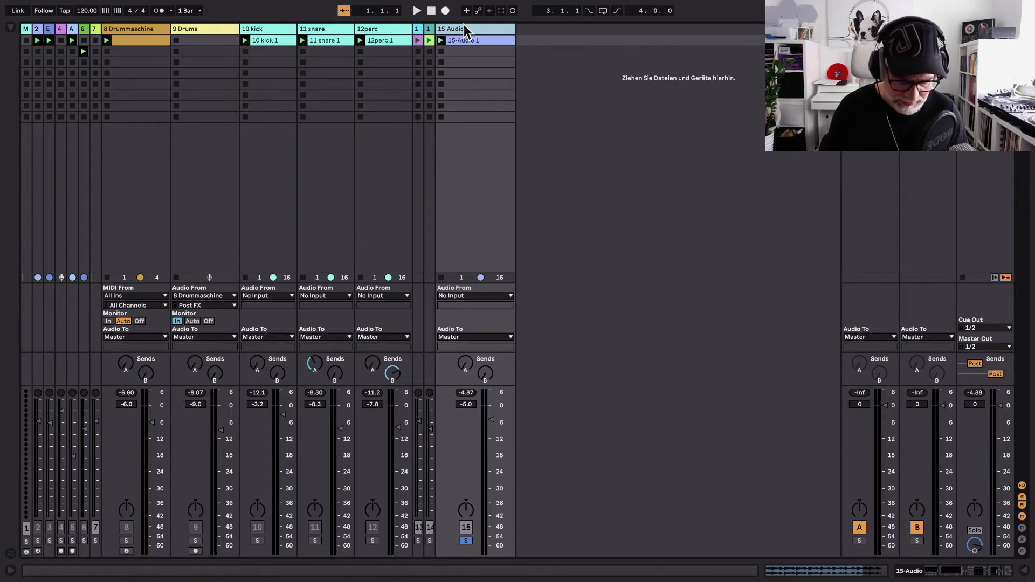
Step: Delete the 15 Audio track and widen the 13 Synth and 14 10-Audio 1 side columns
key("Delete")
left_click_drag(419, 29, 539, 33)
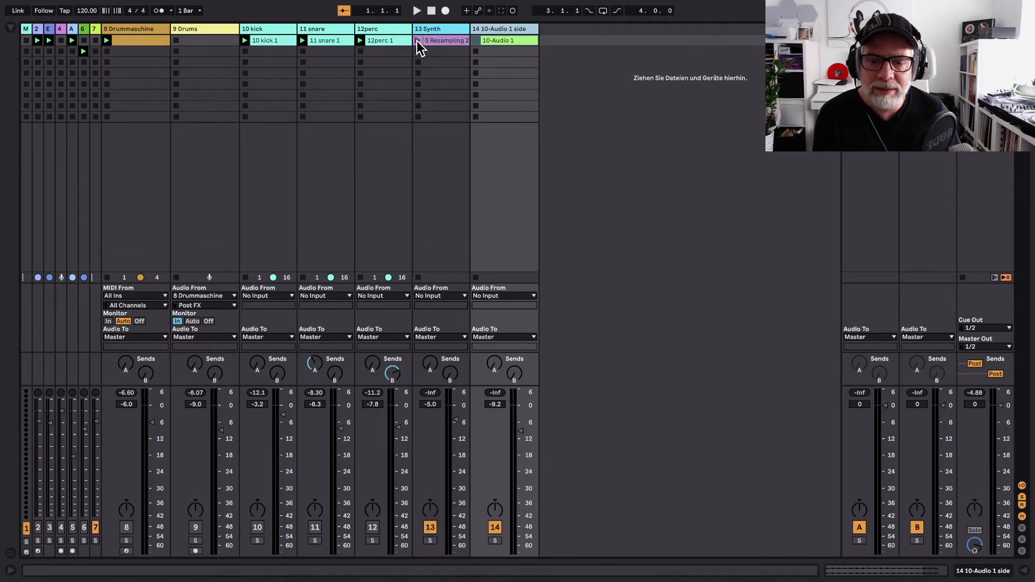
Step: Listen to 13 Synth's first clip and view the sidechain source choices in that track's Solid Bus Comp
left_click(418, 41)
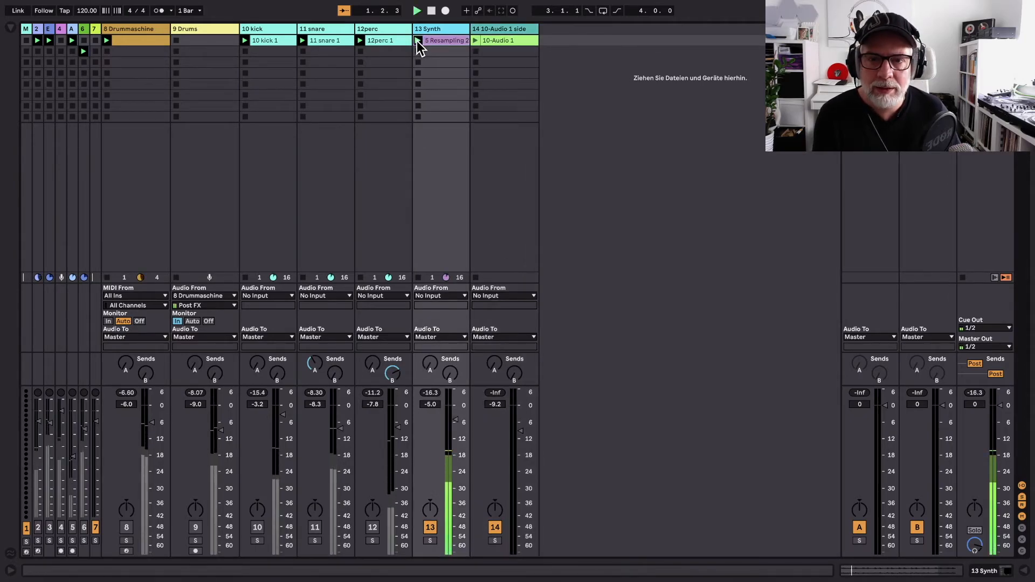
double_click(444, 39)
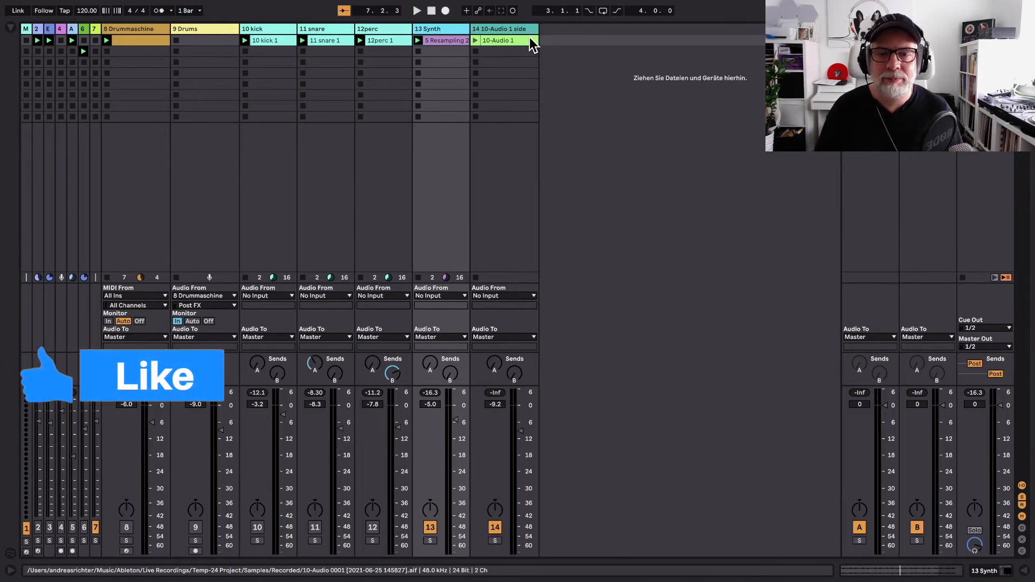
double_click(443, 28)
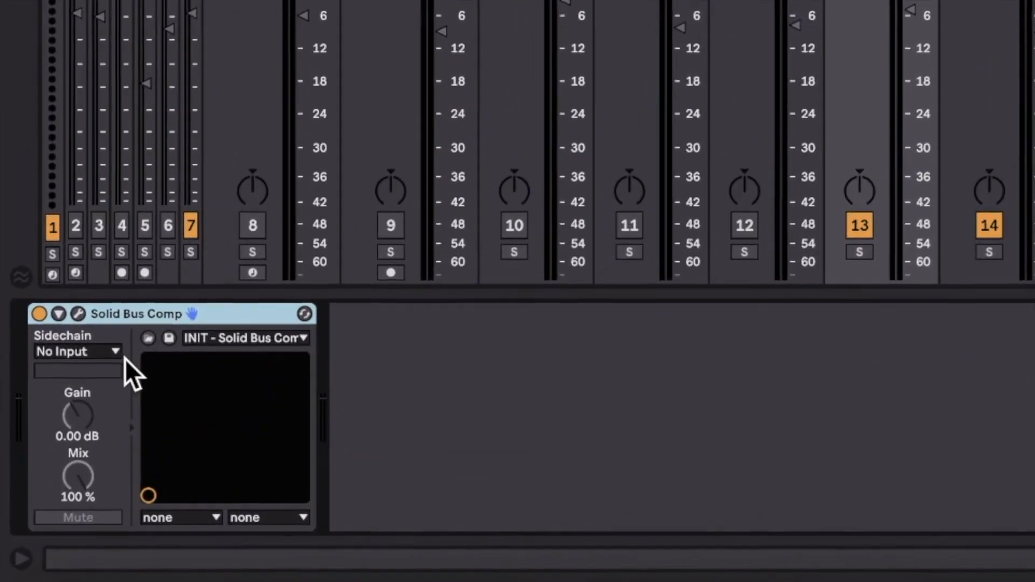
left_click(58, 466)
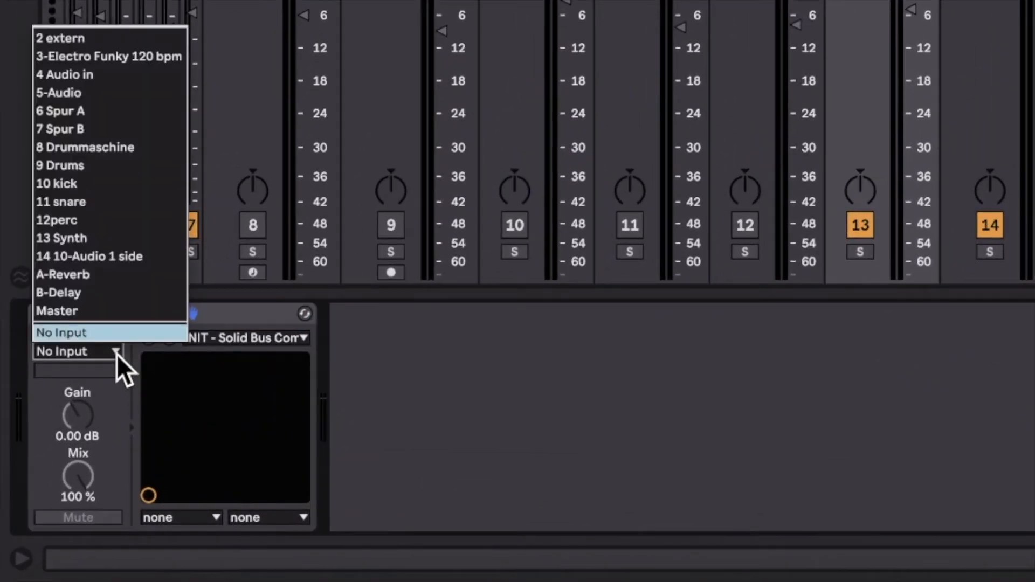
left_click(117, 353)
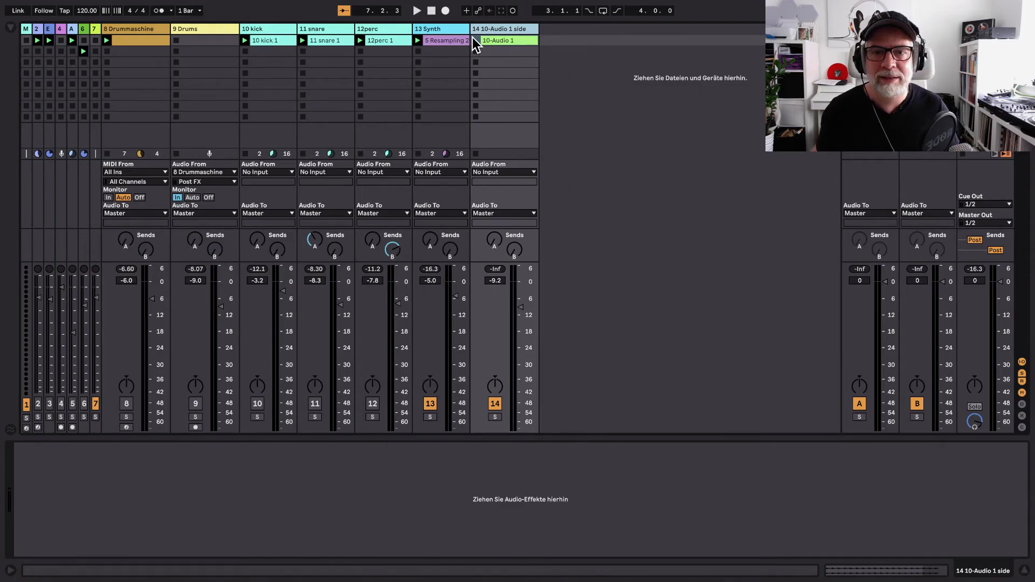
Step: Launch the clip on 14 10-Audio 1 side and raise that track's volume to -5.0 dB while 13 Synth is temporarily deactivated
left_click(476, 40)
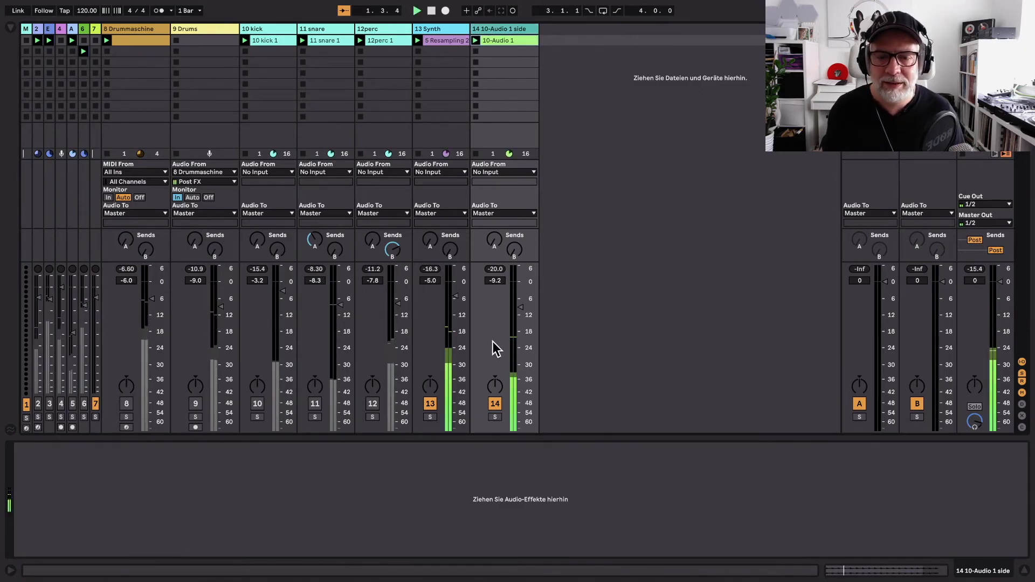
left_click(429, 404)
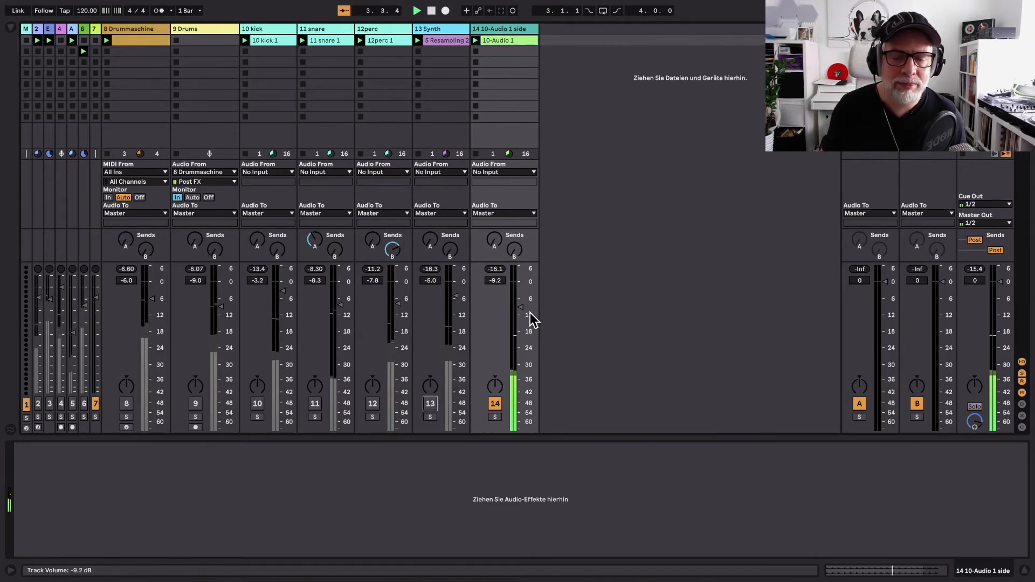
left_click_drag(527, 316, 523, 300)
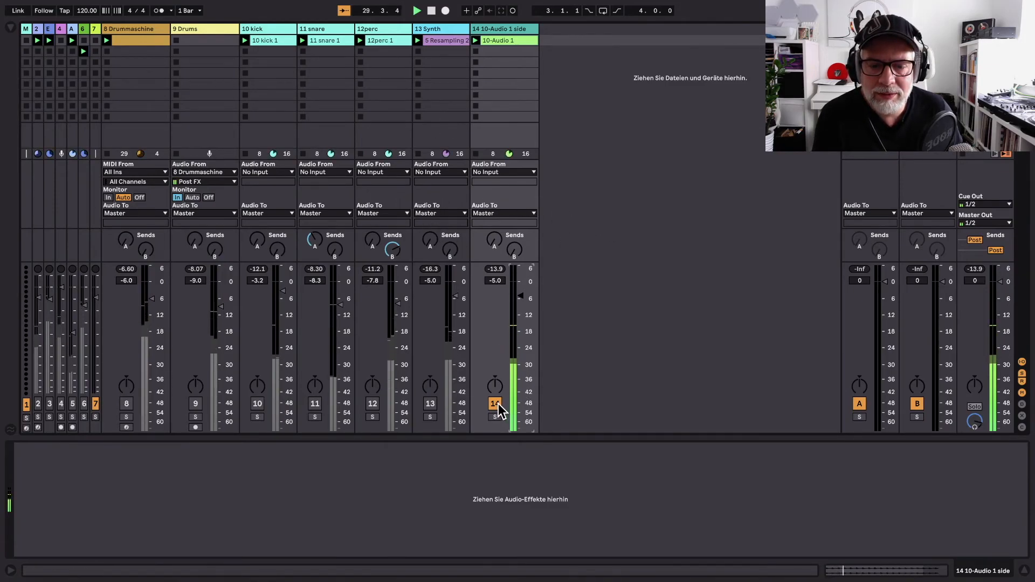
left_click(430, 405)
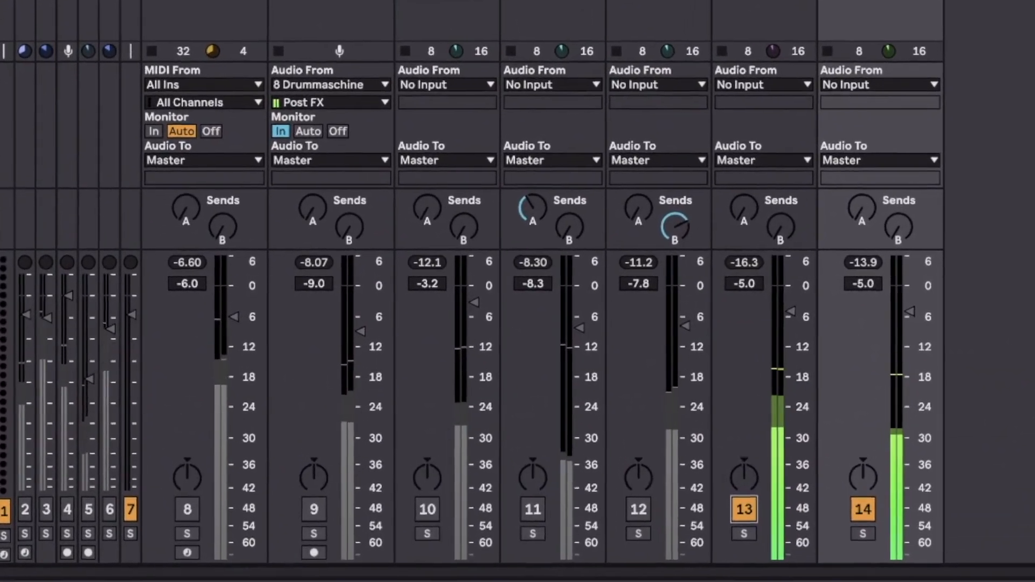
Step: Route the output of 14 10-Audio 1 side to 13 Synth's Solid Bus Comp sidechain input, In 2 L/In 2 R
left_click(934, 160)
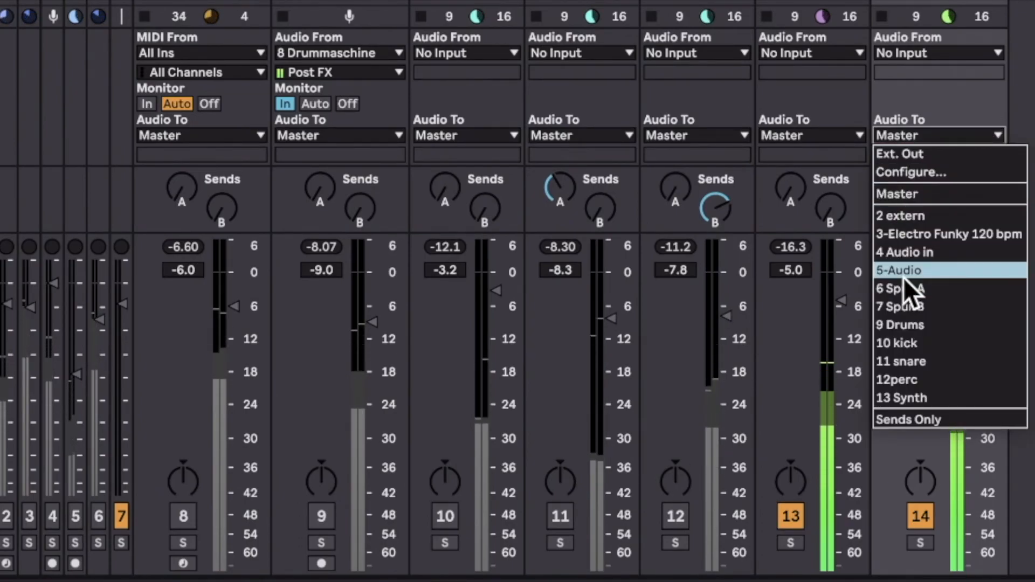
left_click(899, 398)
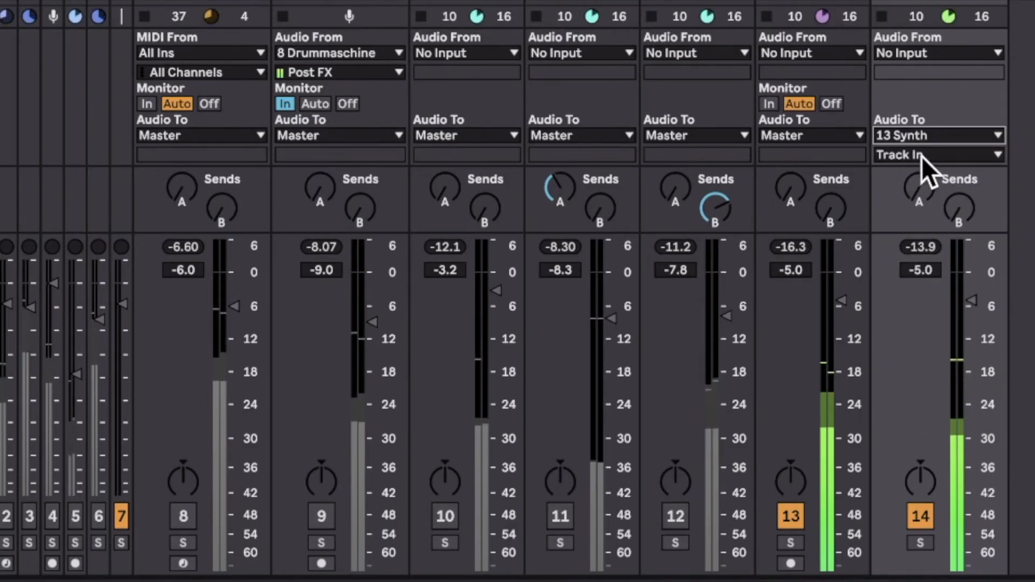
left_click(997, 155)
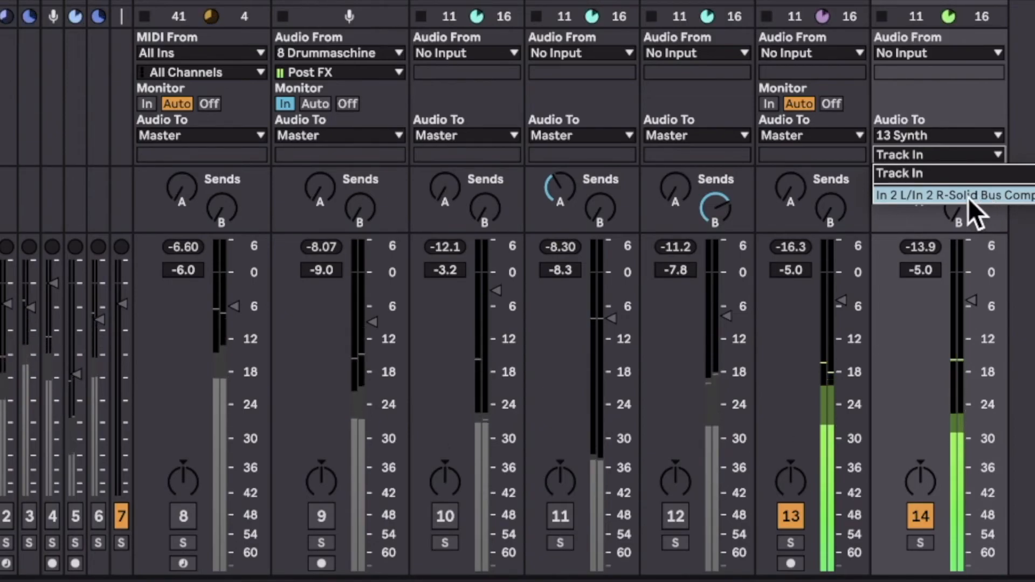
left_click(967, 196)
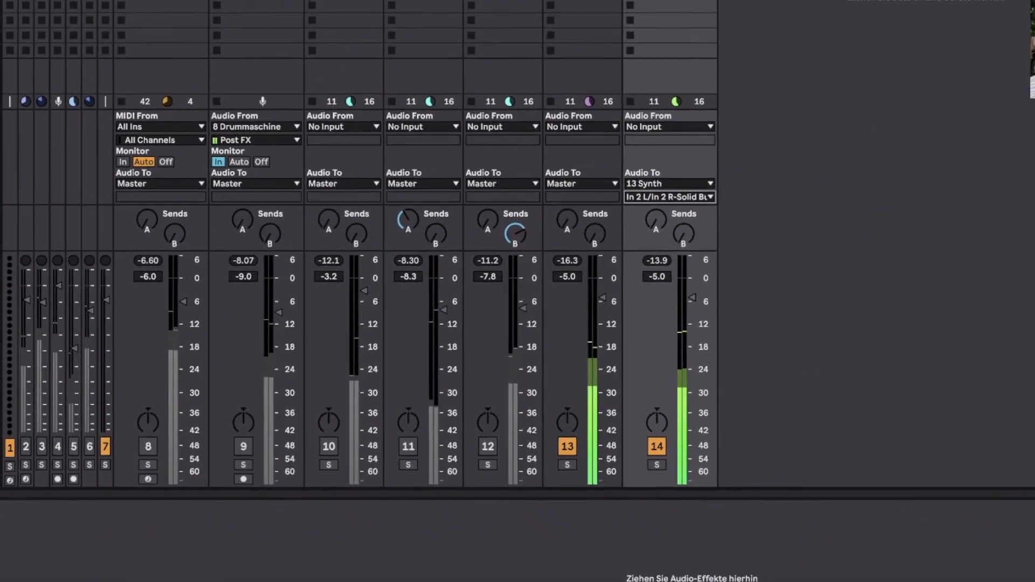
Step: Open the Solid Bus Comp plug-in window on 13 Synth and lower its SC Gain to -19.9 dB
left_click(438, 29)
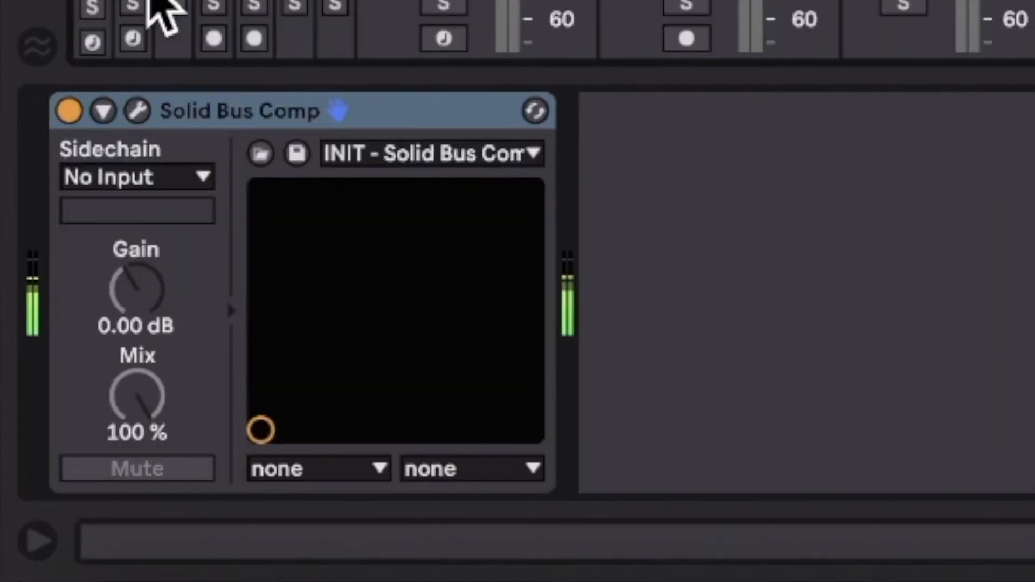
left_click(138, 111)
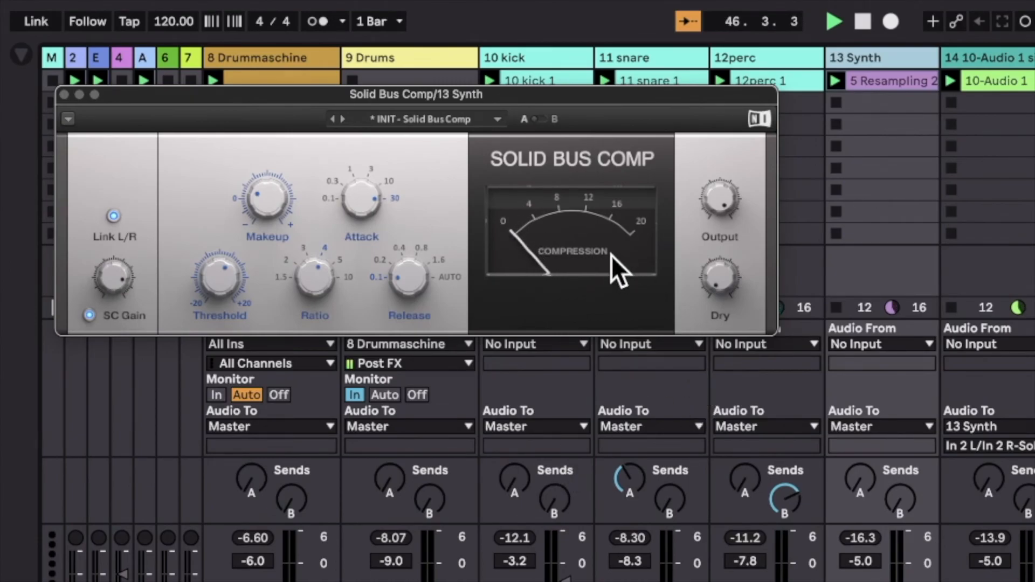
left_click_drag(114, 274, 114, 324)
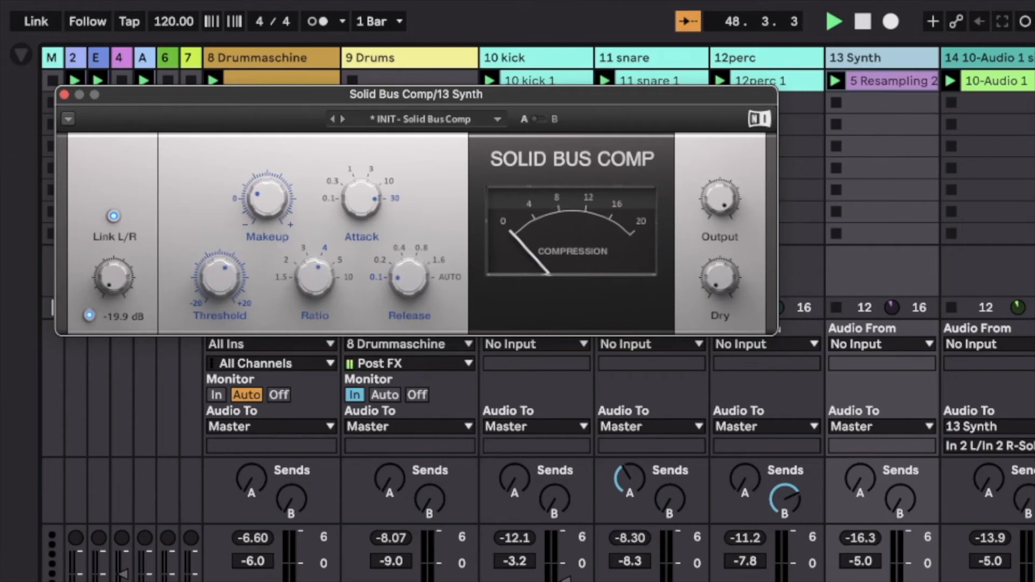
Step: Raise Solid Bus Comp's SC Gain again, finishing with playback stopped and the plug-in window closed
left_click_drag(114, 277, 114, 253)
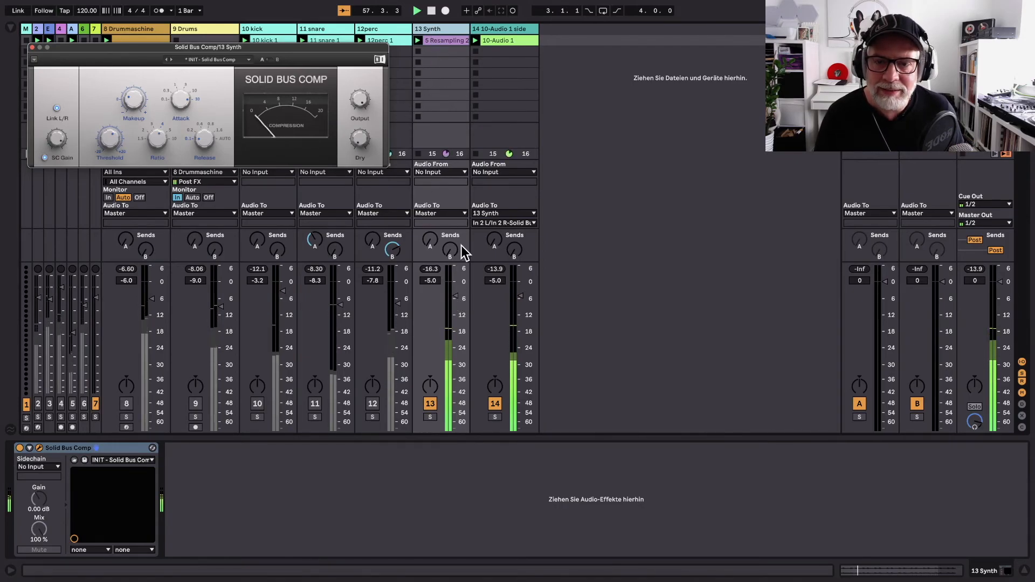
mouse_move(51, 136)
scroll(52, 136, "up", 2)
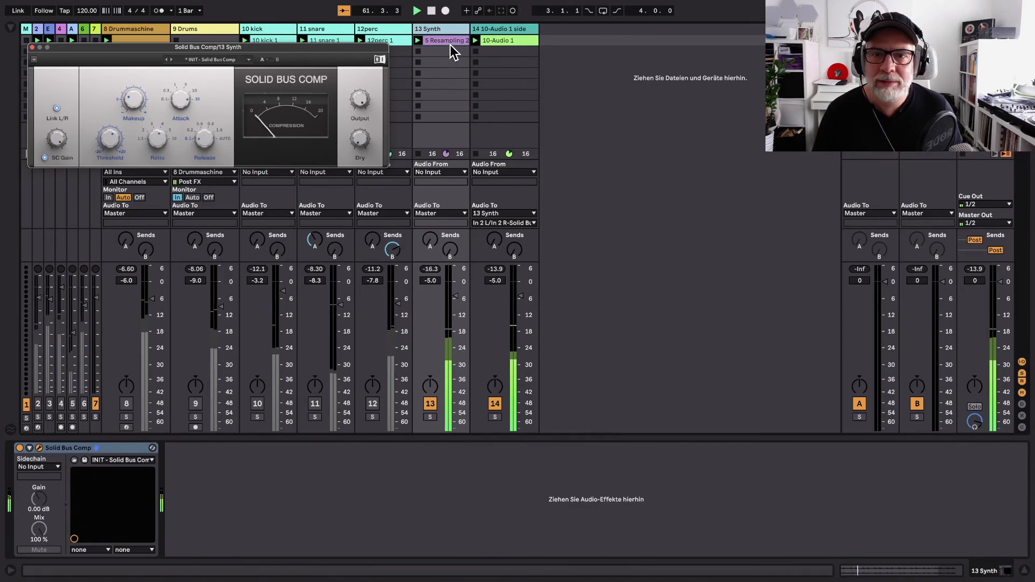
left_click(431, 11)
left_click(32, 48)
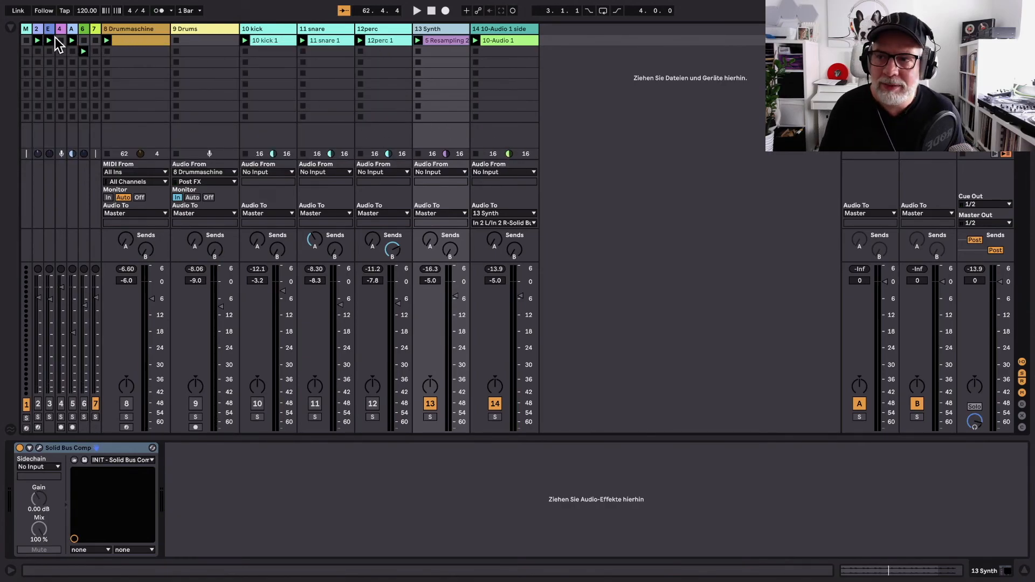
Step: Add the Compressor from the Dynamics audio effects after Solid Bus Comp on 13 Synth
left_click(11, 28)
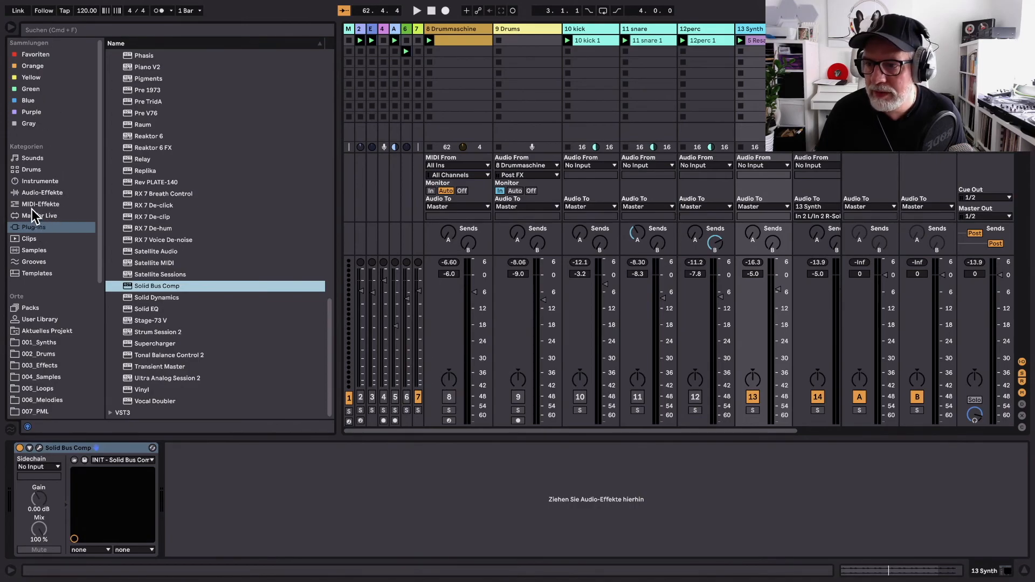
left_click(44, 193)
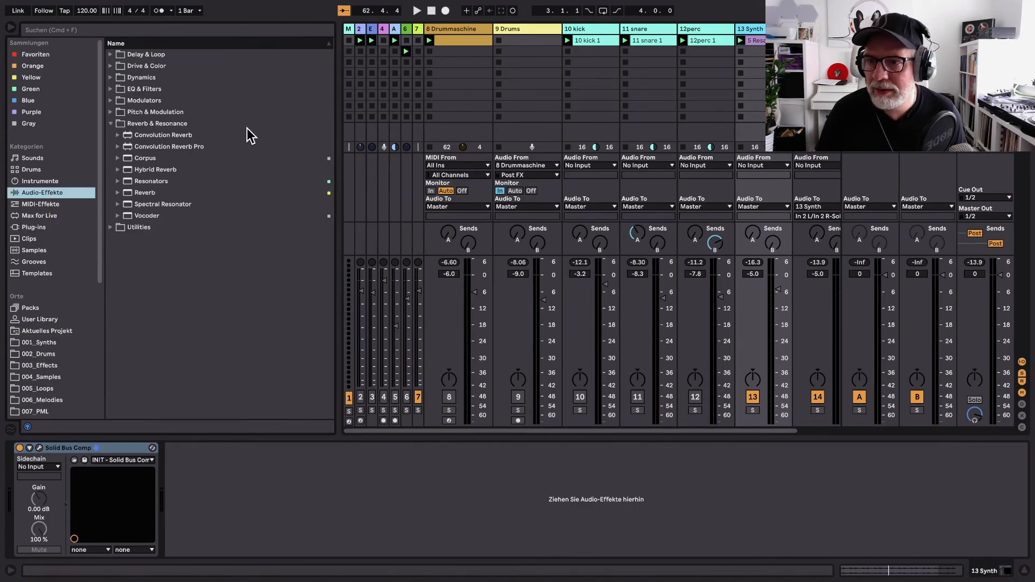
left_click(111, 78)
left_click_drag(128, 90, 197, 457)
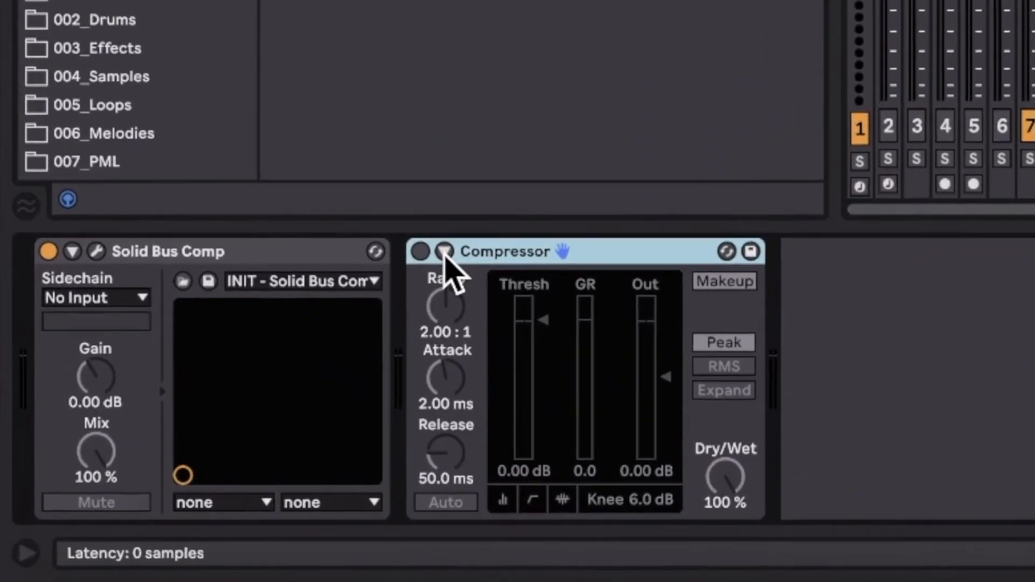
Step: Expand the Compressor's sidechain section, enable Sidechain and look through its available Audio From sources without choosing one
left_click(180, 448)
left_click(366, 338)
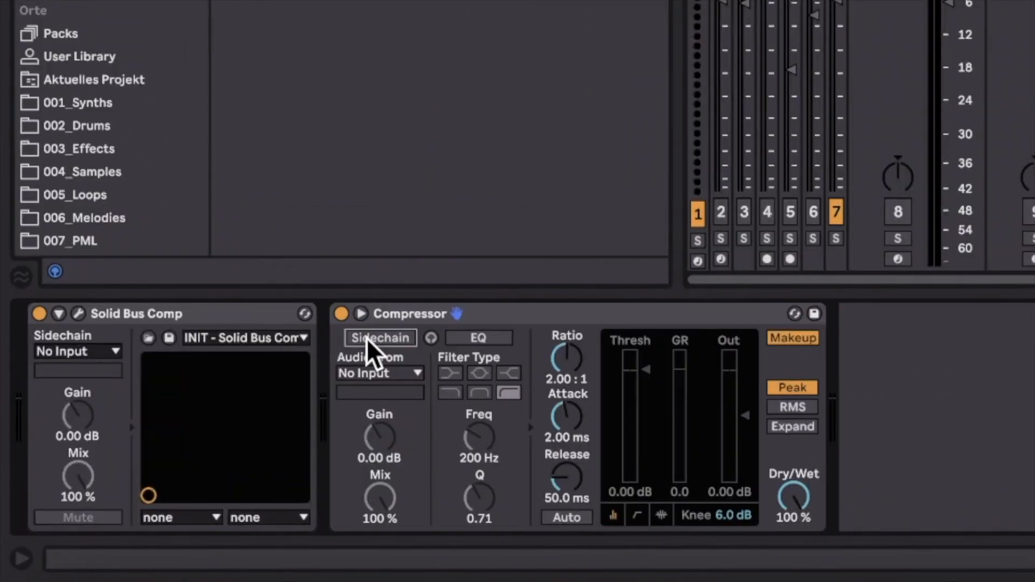
left_click(420, 373)
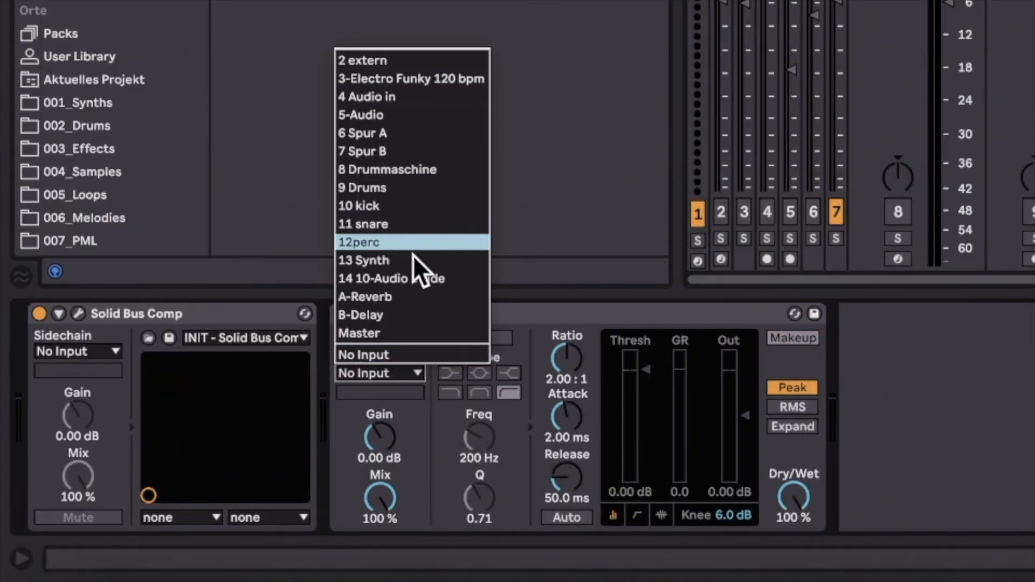
left_click(895, 35)
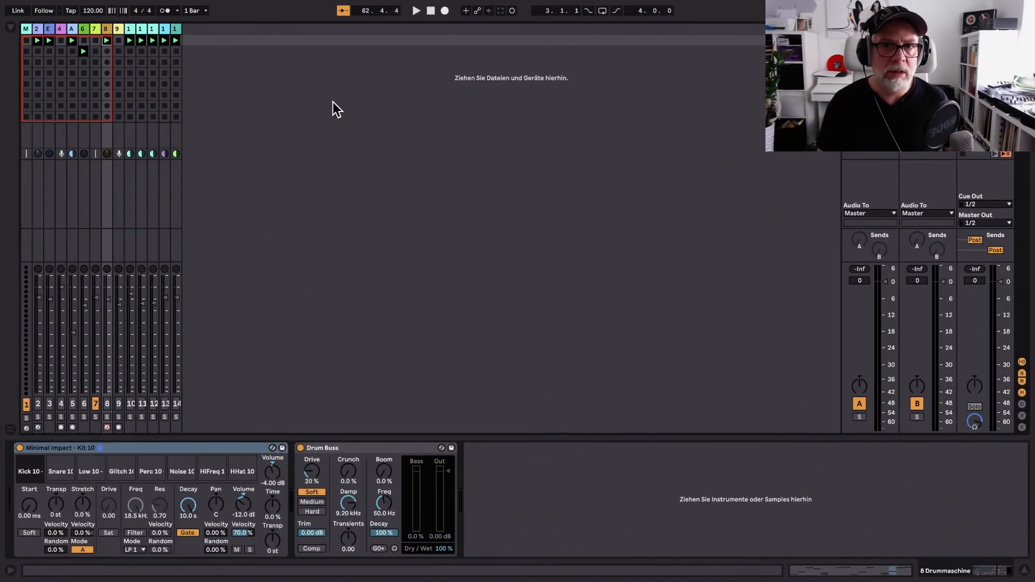
Step: Open Live's preferences at the audio device settings
mouse_move(81, 2)
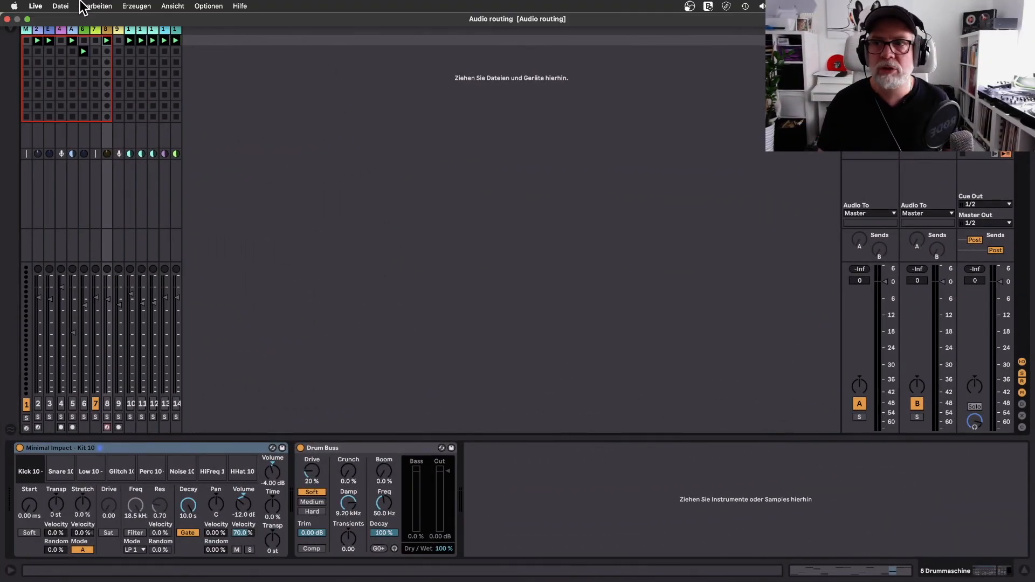
left_click(65, 7)
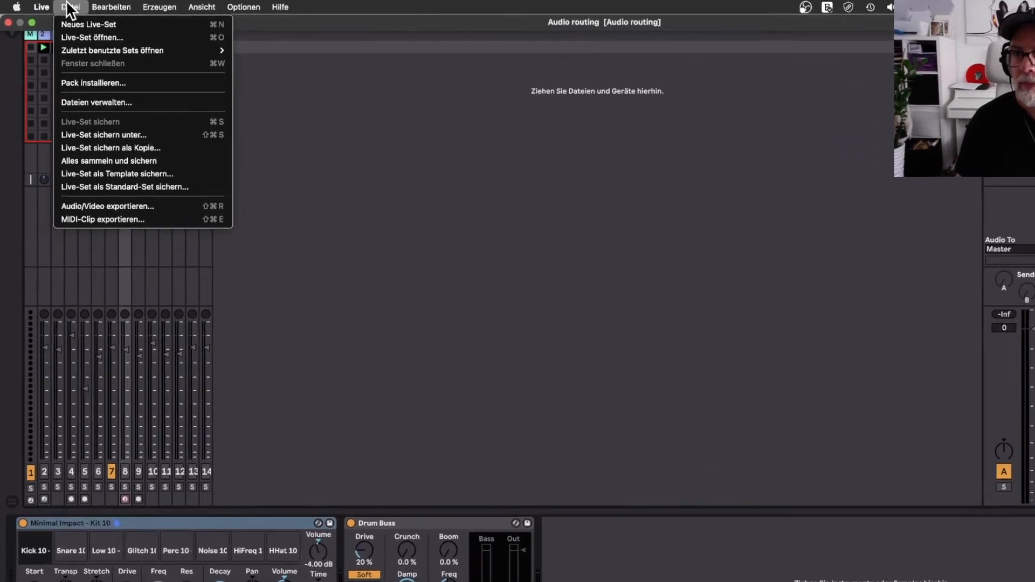
mouse_move(43, 7)
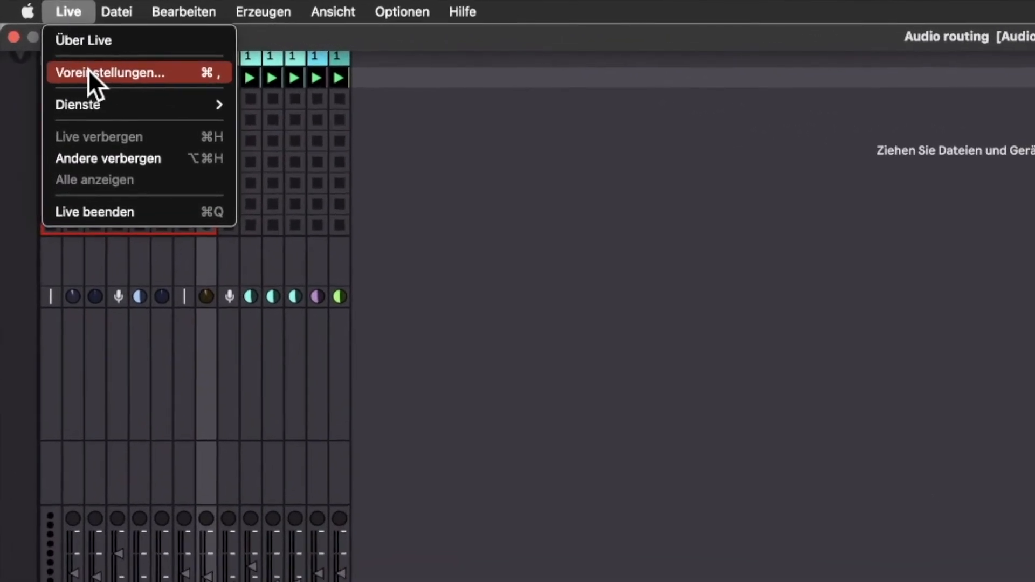
left_click(71, 57)
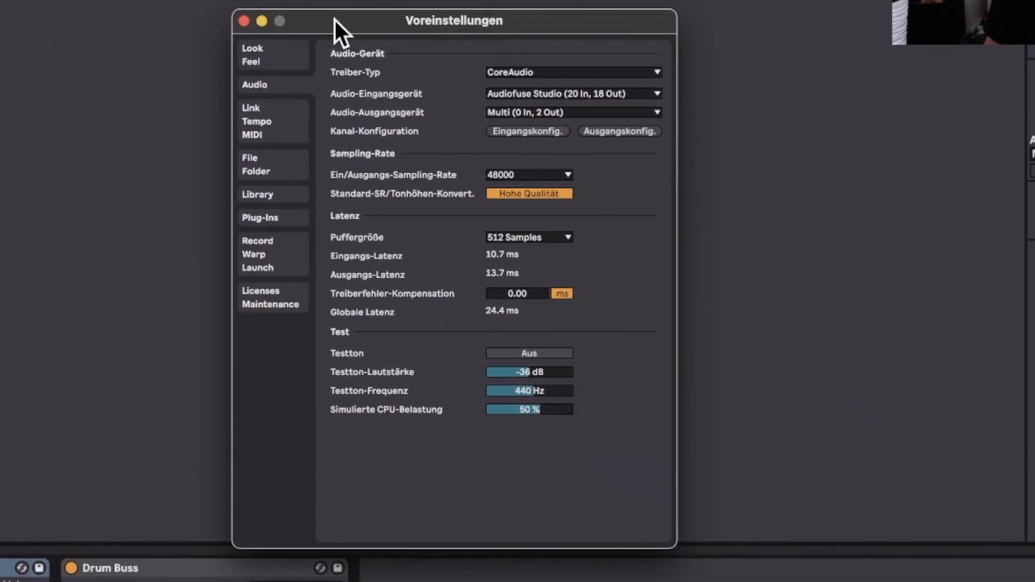
Step: Try naming the first mono input FF in the input configuration, then inspect the output configuration, cancelling both dialogs
left_click(526, 132)
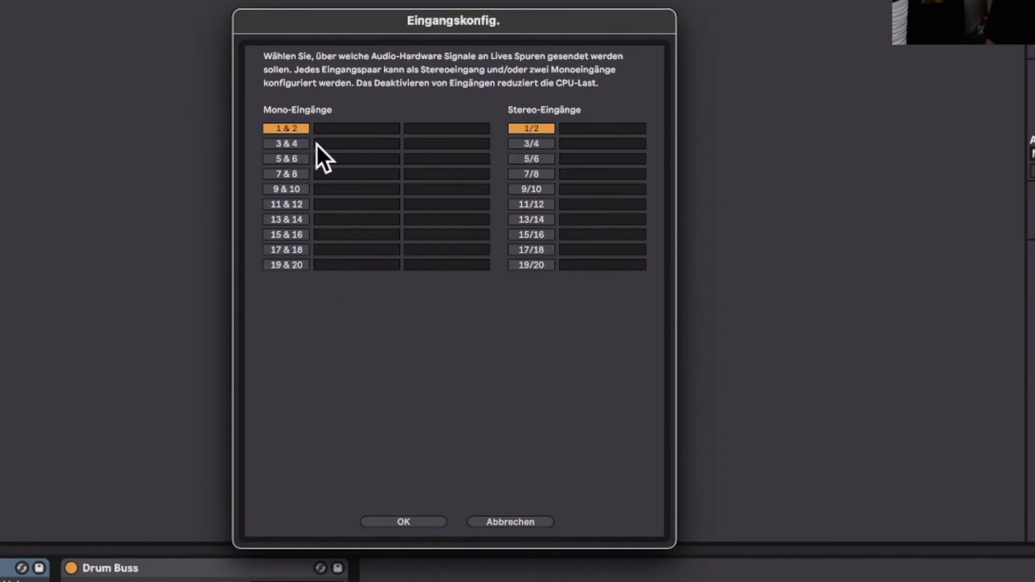
left_click(352, 126)
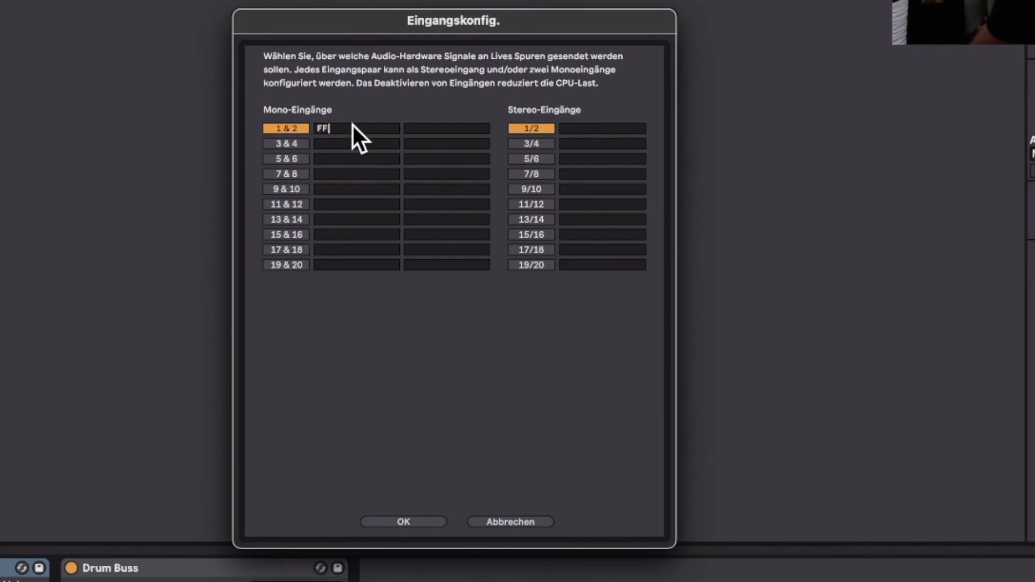
left_click(511, 520)
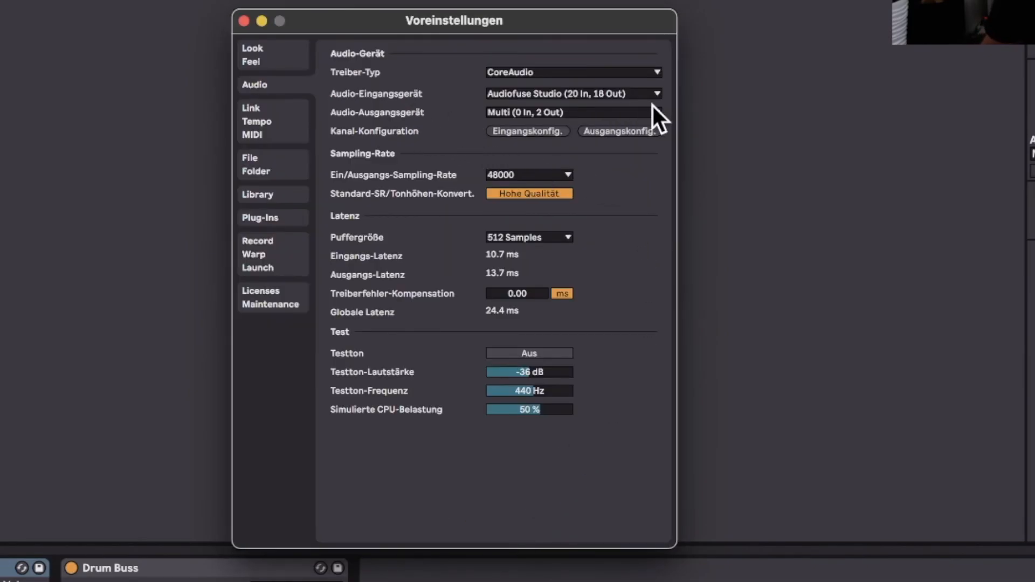
left_click(620, 132)
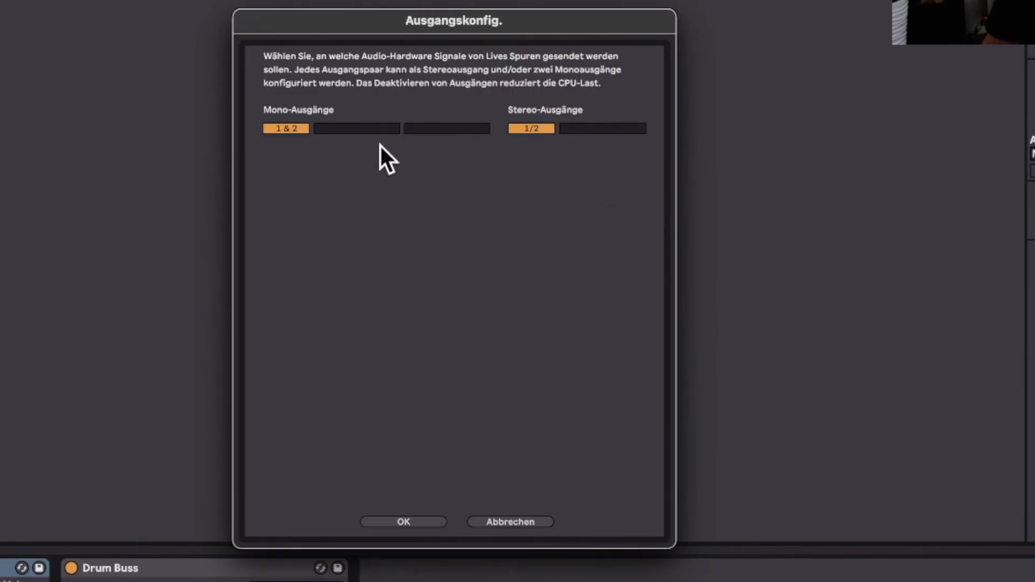
left_click(513, 520)
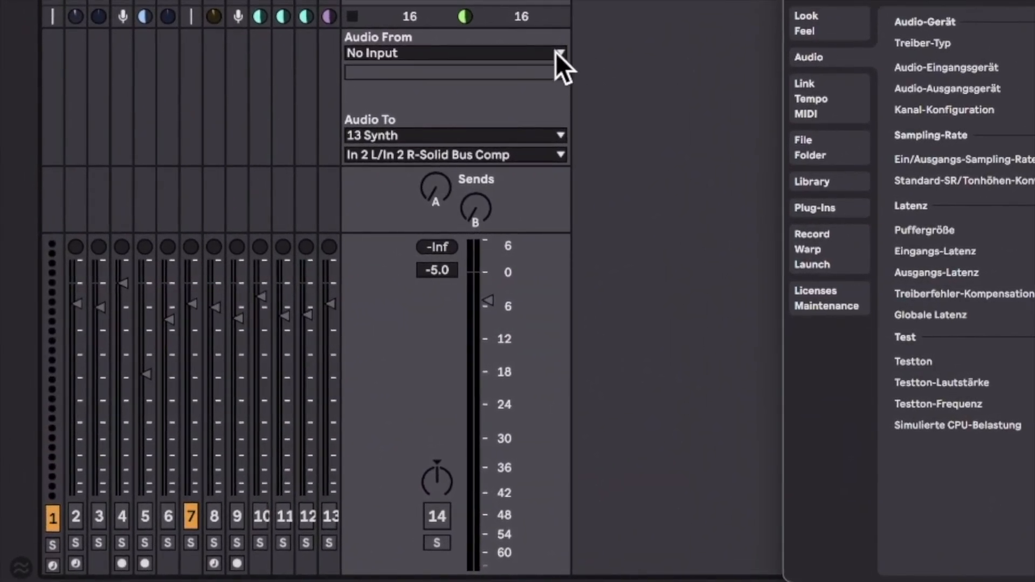
Step: Set track 14's Audio From to Ext. In and look through its input channels, keeping 1/2
left_click(560, 52)
left_click(406, 76)
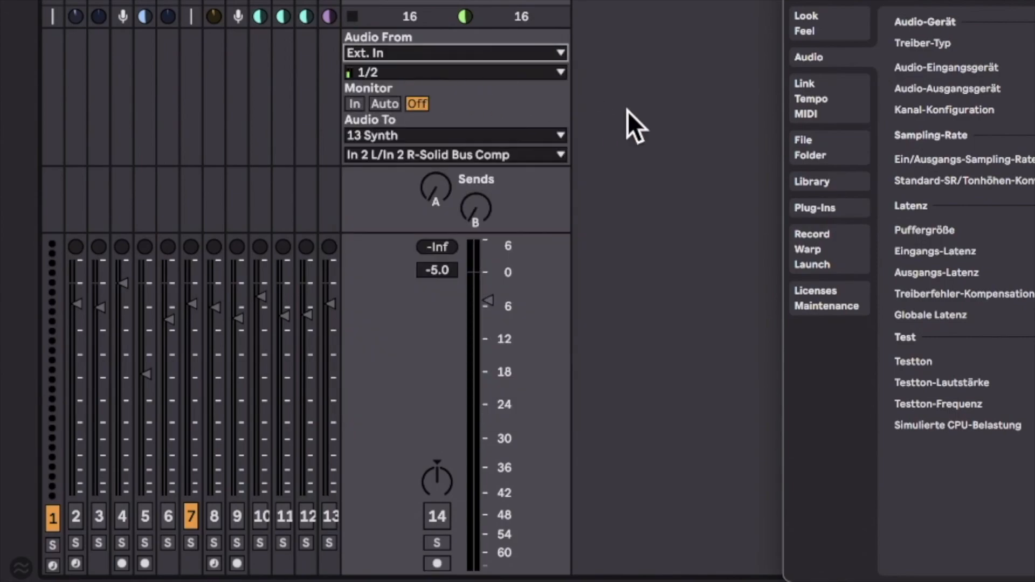
left_click(561, 73)
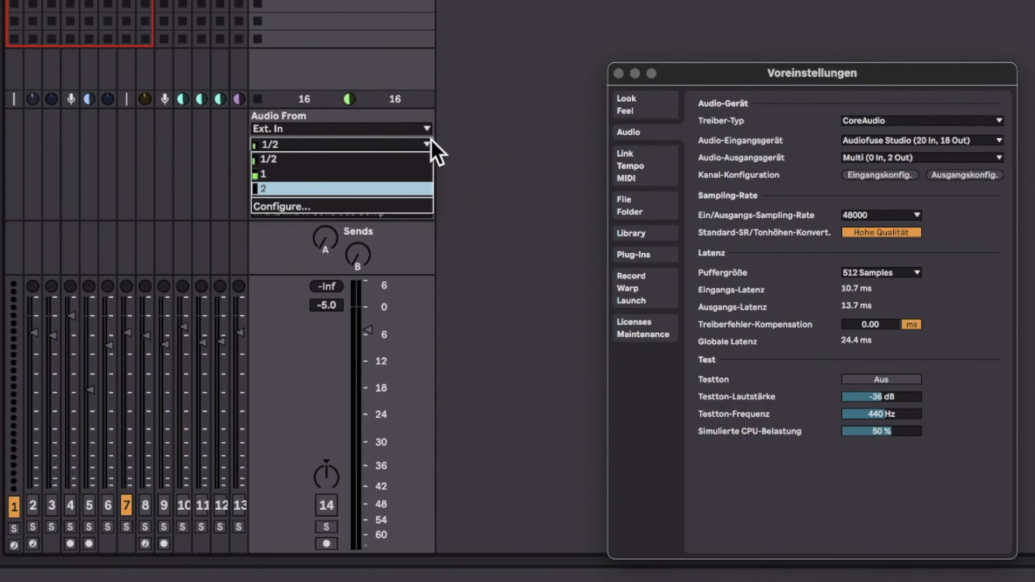
left_click(517, 126)
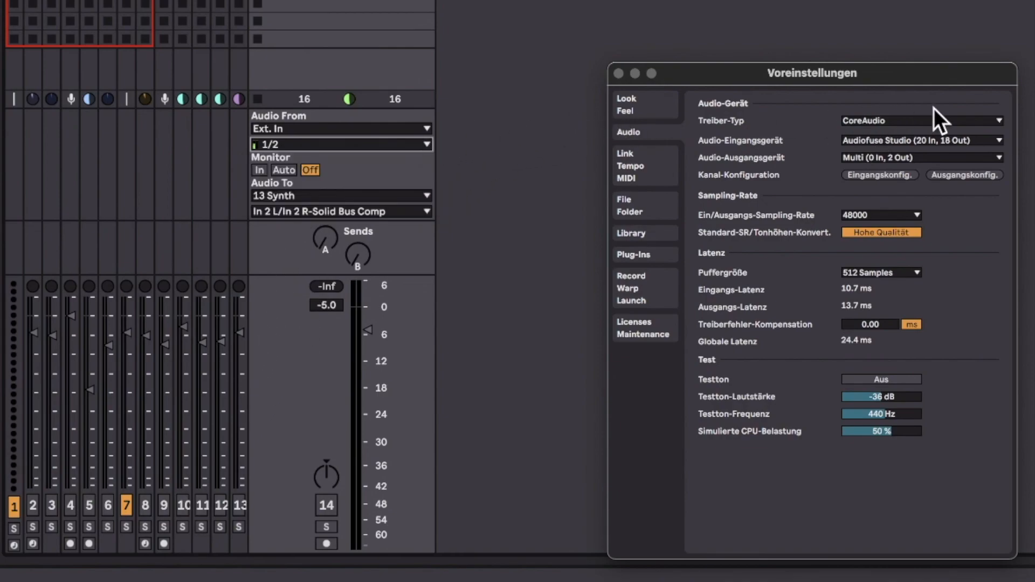